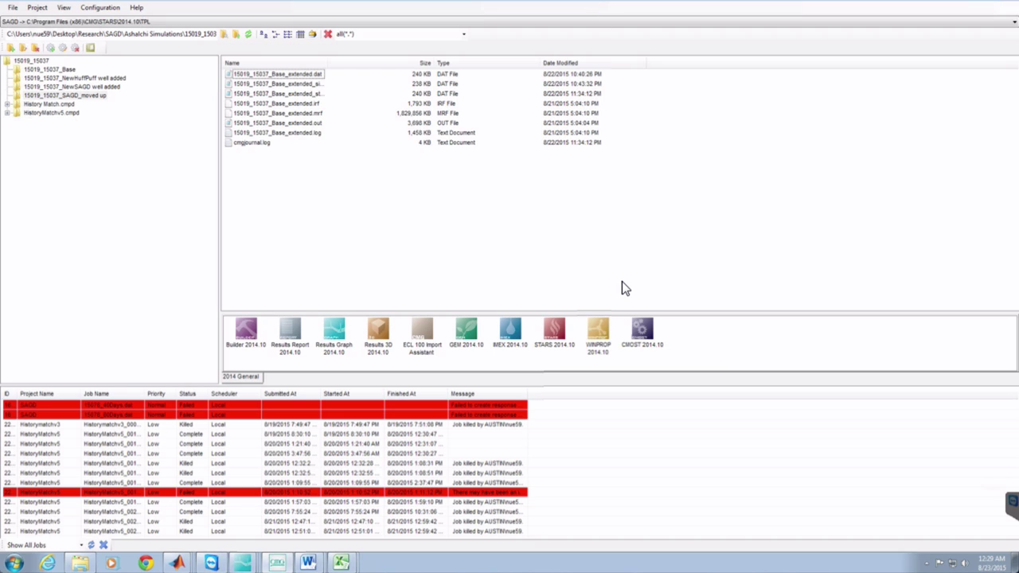
Step: Open WinProp in a maximized window and save the new data set as "Fluid Model" on the Desktop
{"action": "left_click", "coordinate": [599, 328]}
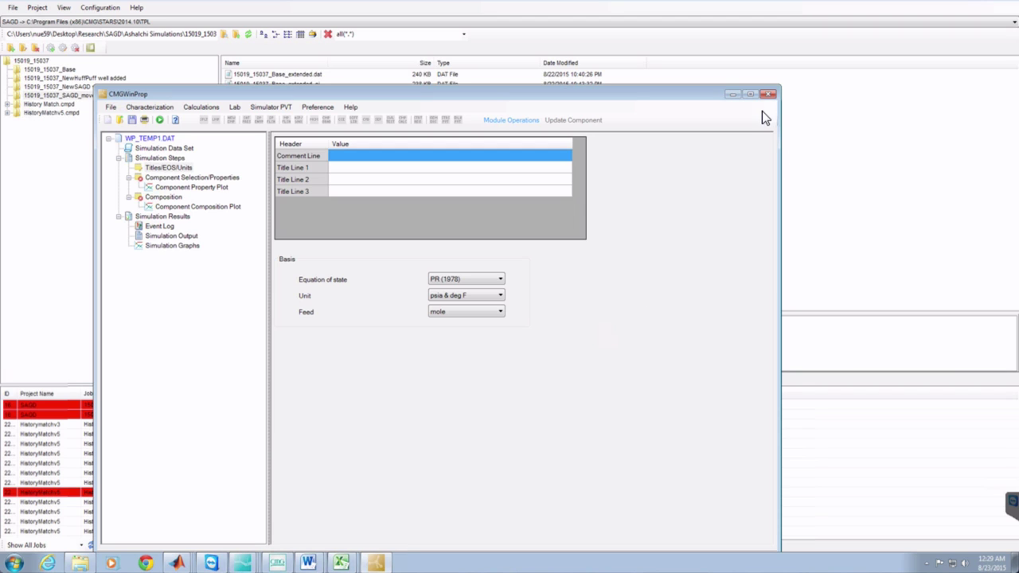
{"action": "left_click", "coordinate": [750, 95]}
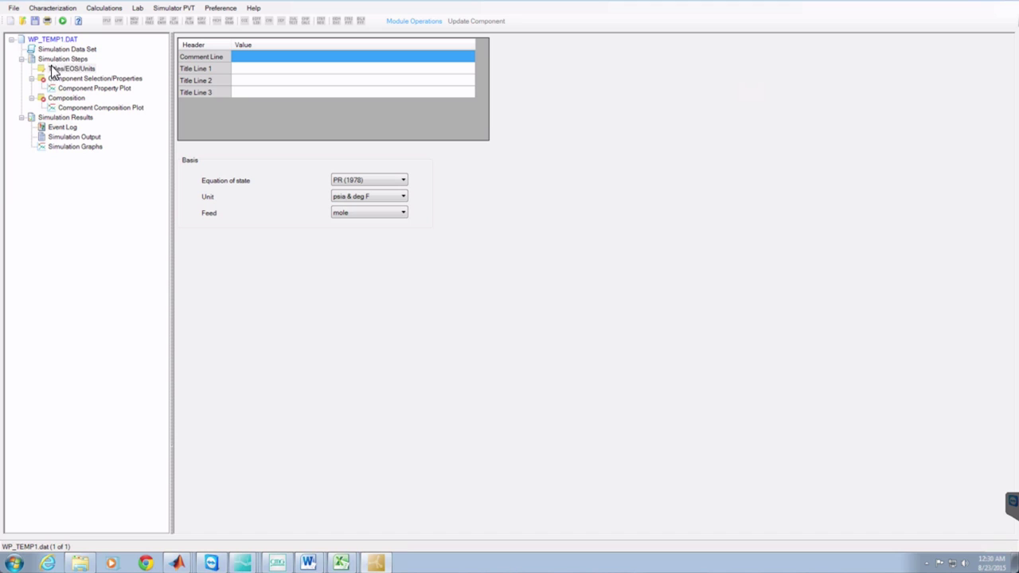
{"action": "left_click", "coordinate": [13, 9]}
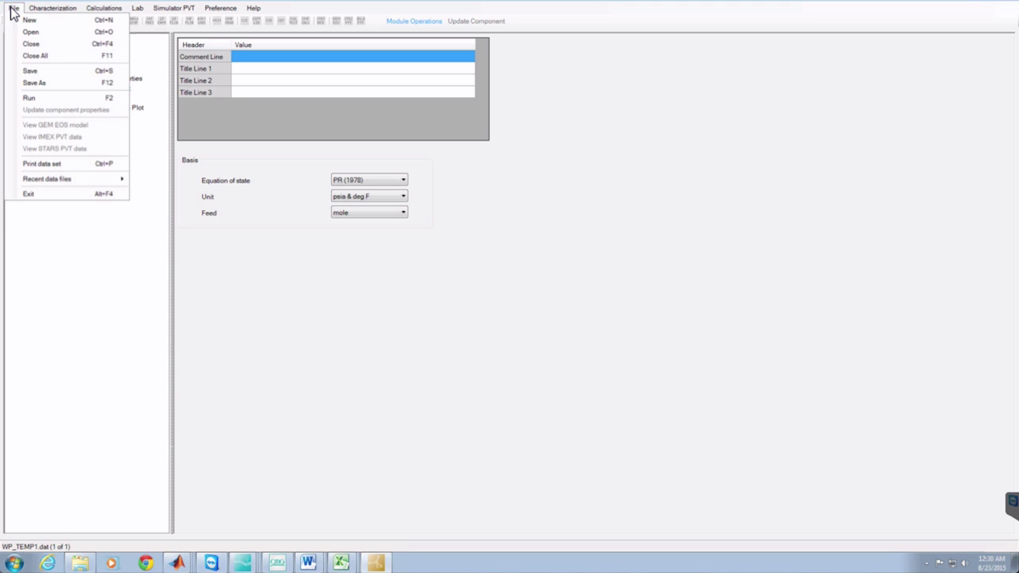
{"action": "left_click", "coordinate": [50, 70]}
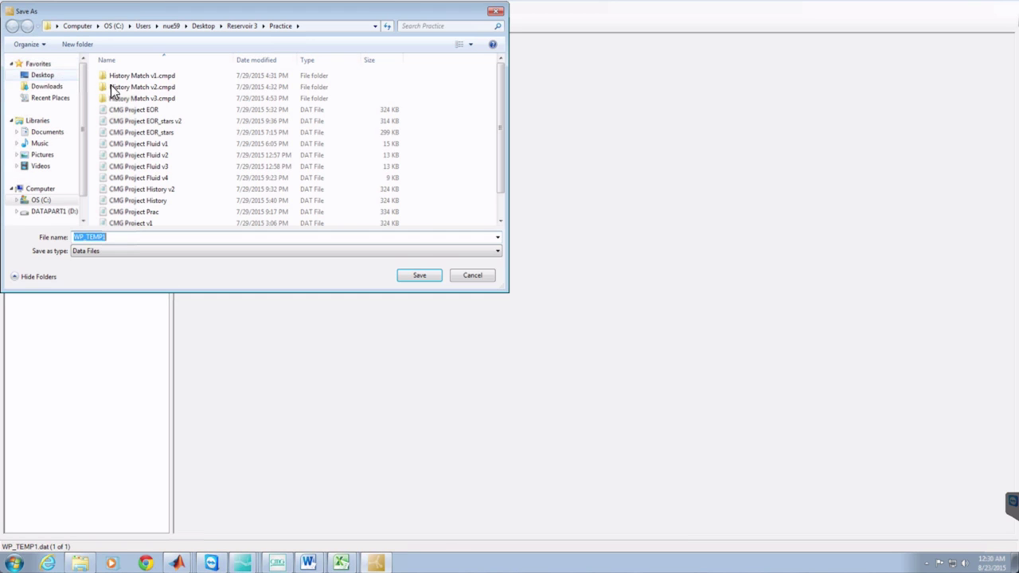
{"action": "left_click", "coordinate": [201, 25]}
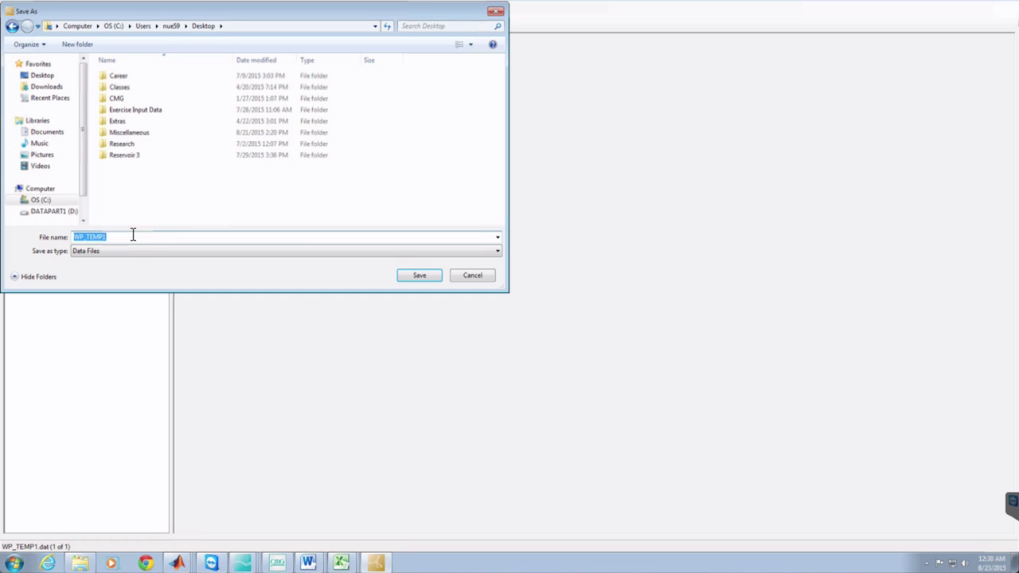
{"action": "type", "text": "Fluid Model"}
{"action": "left_click", "coordinate": [422, 274]}
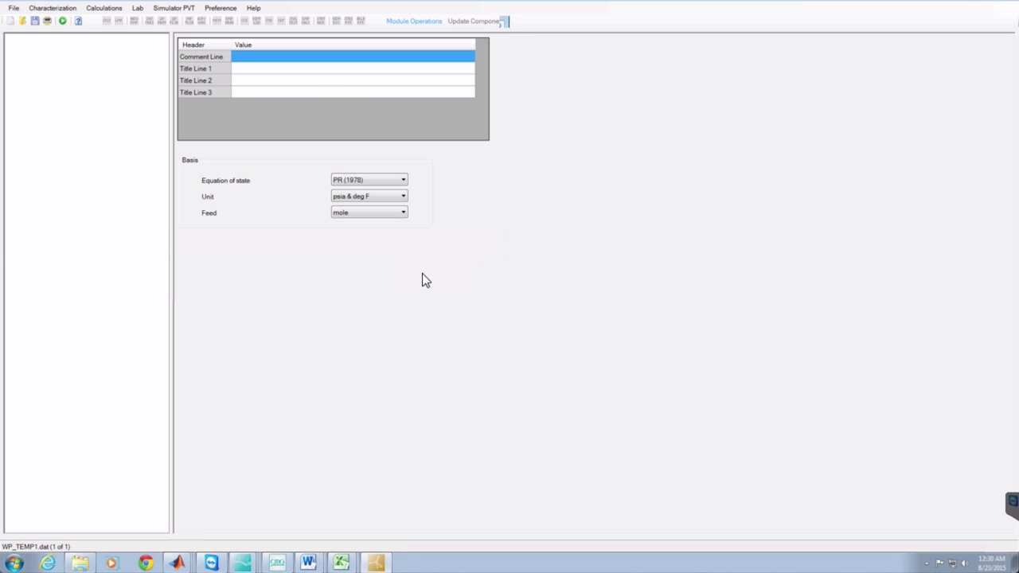
Step: Enter "Fluid Model" as Title Line 1 of the data set
{"action": "left_click", "coordinate": [255, 70]}
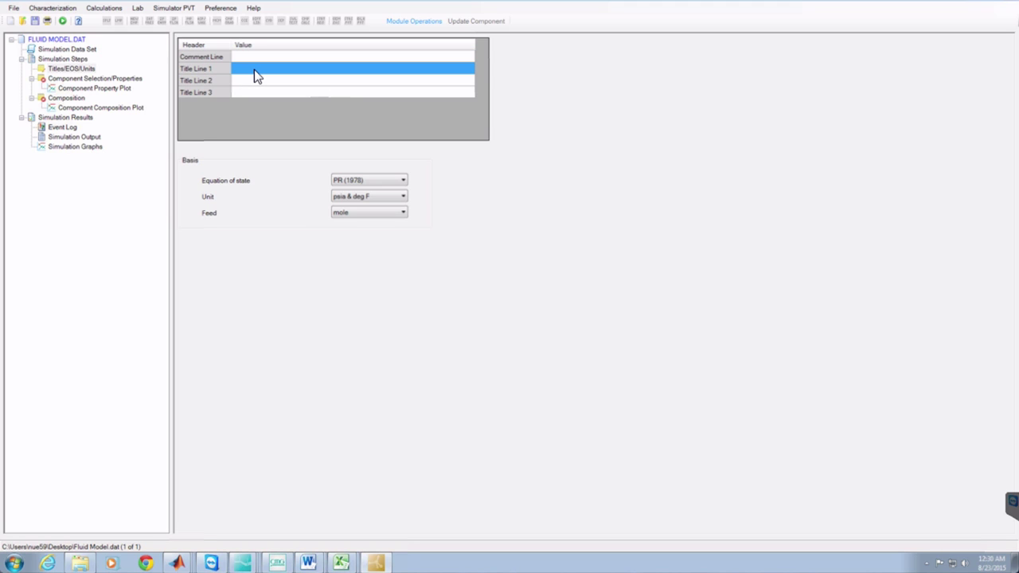
{"action": "left_click", "coordinate": [255, 70]}
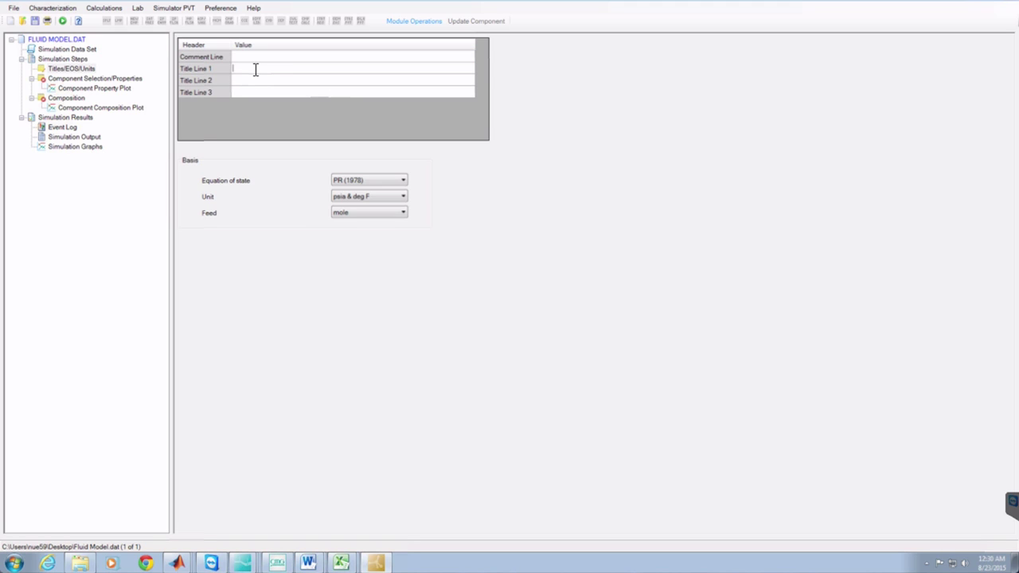
{"action": "type", "text": "Fluid Model"}
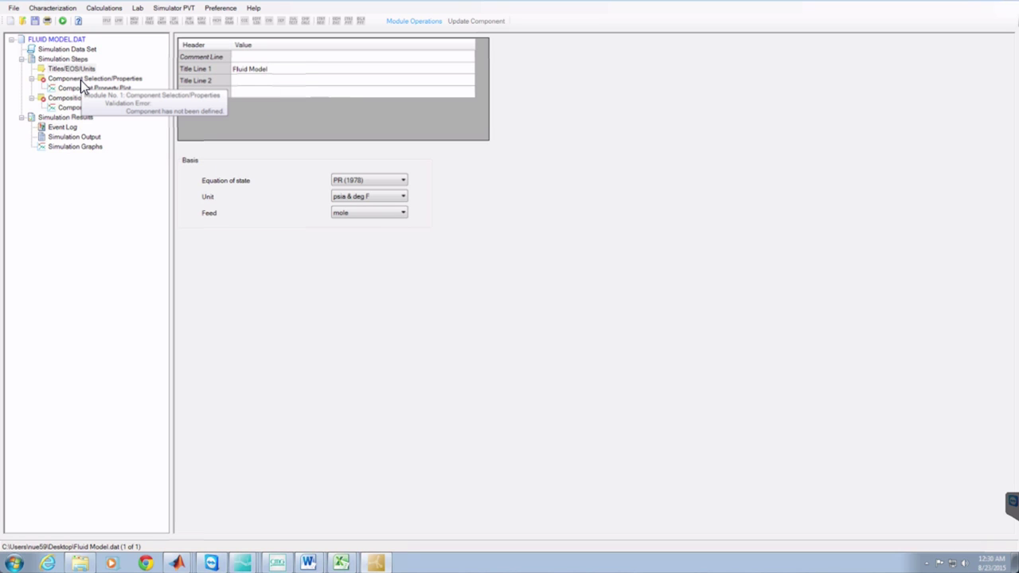
Step: Set the viscosity model type in the component properties to Pedersen Corresponding States Model and apply the change
{"action": "left_click", "coordinate": [80, 80]}
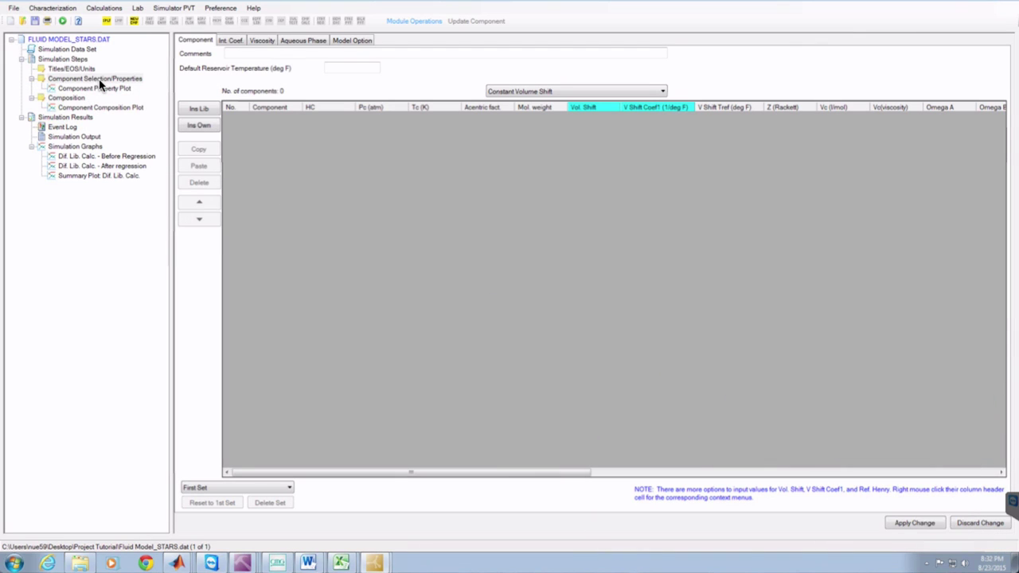
{"action": "left_click", "coordinate": [262, 42]}
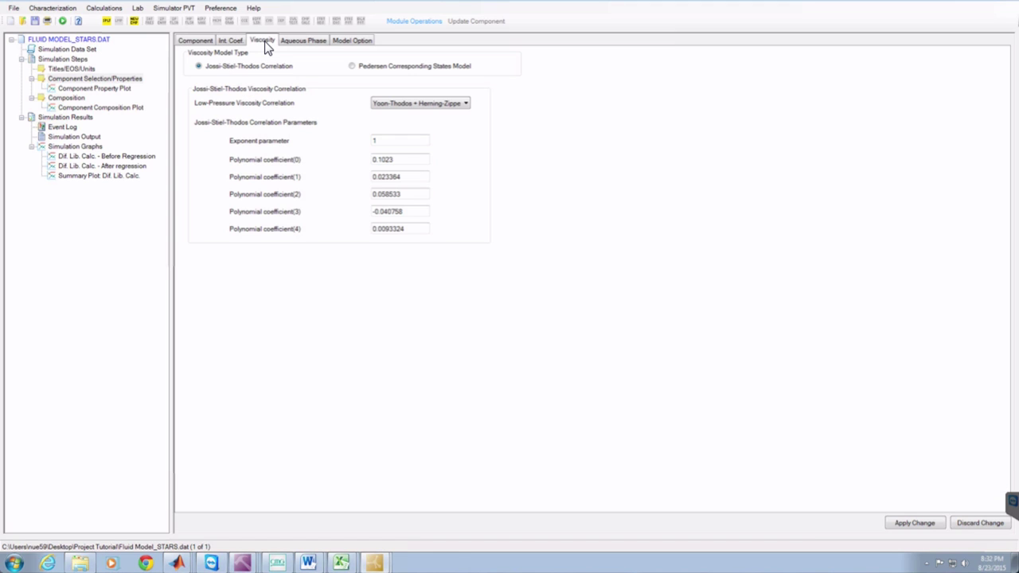
{"action": "left_click", "coordinate": [352, 67]}
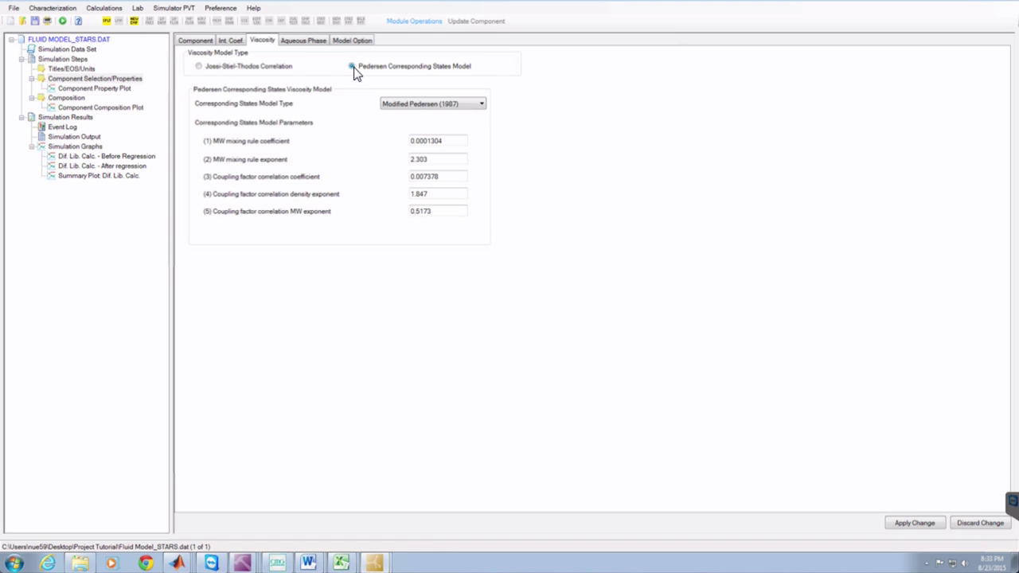
{"action": "left_click", "coordinate": [906, 523]}
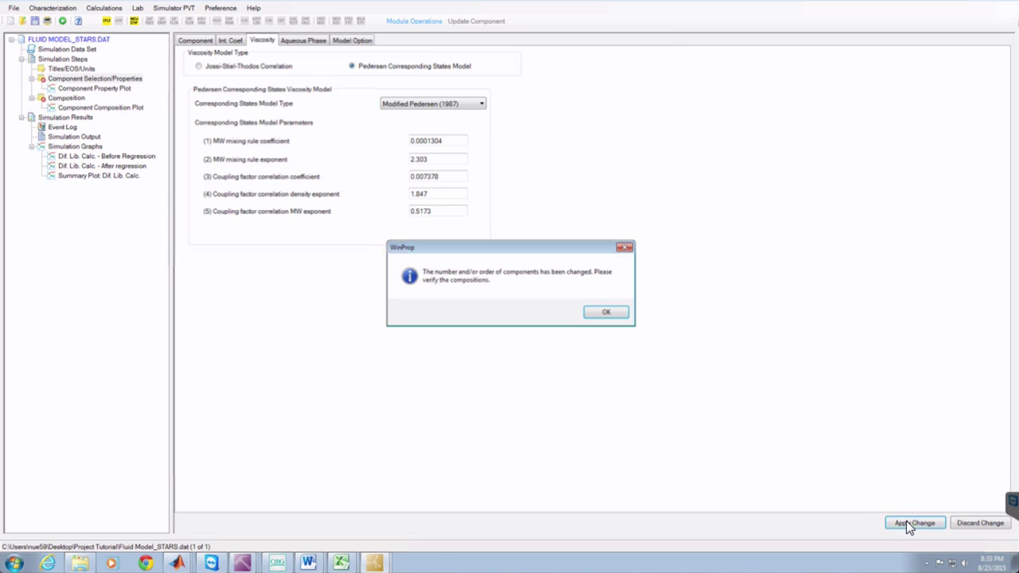
{"action": "left_click", "coordinate": [605, 313]}
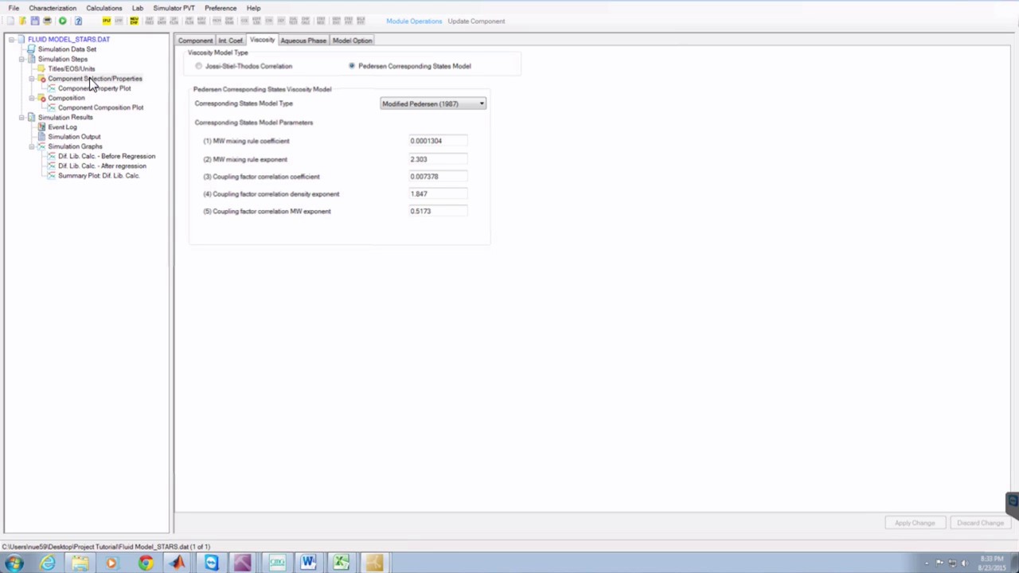
Step: Return to the component table and review the Molecular Composition sheet of the CMG Project 2015 workbook in Excel
{"action": "mouse_move", "coordinate": [80, 83]}
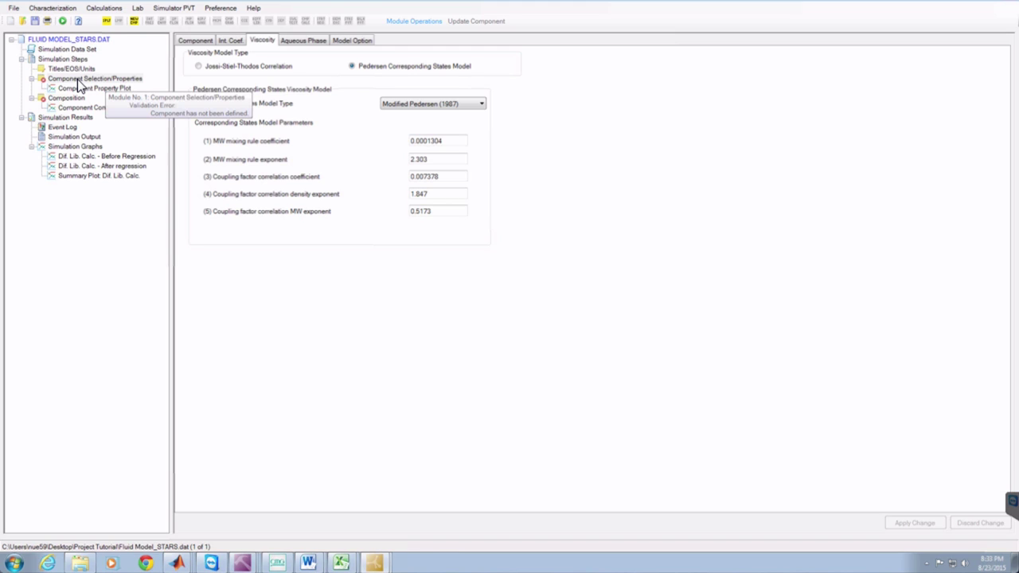
{"action": "left_click", "coordinate": [79, 79]}
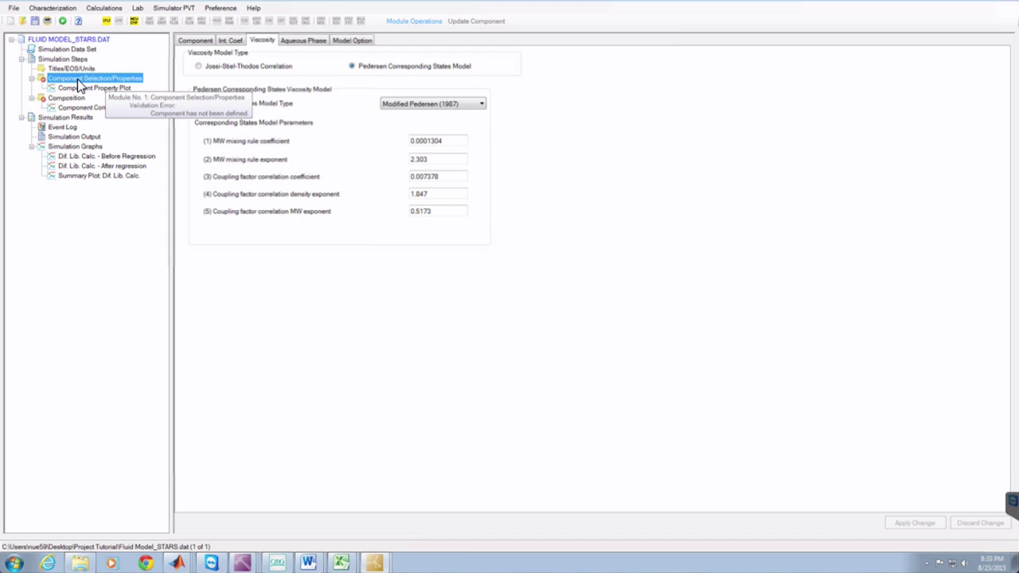
{"action": "left_click", "coordinate": [191, 41]}
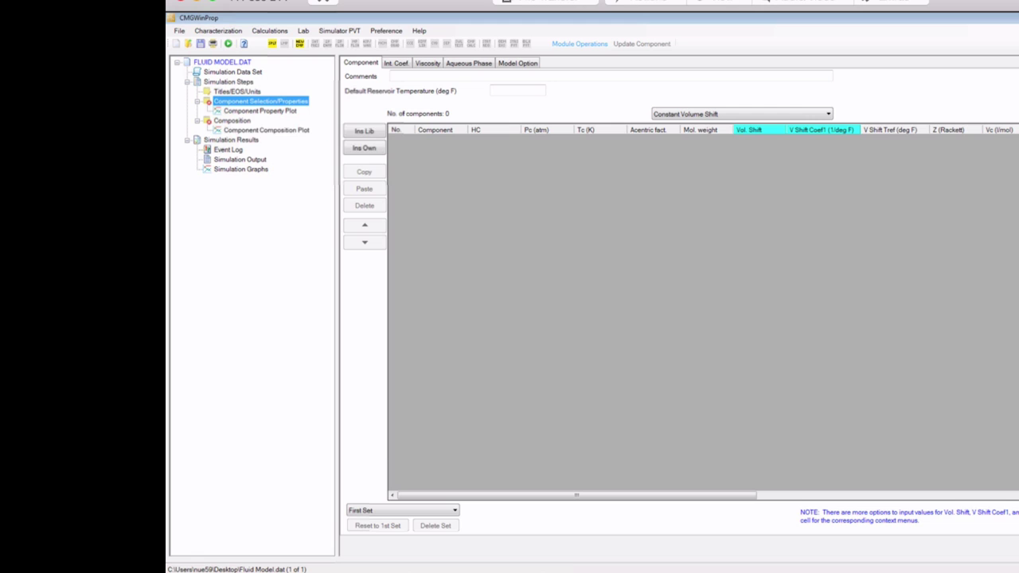
{"action": "mouse_move", "coordinate": [509, 572]}
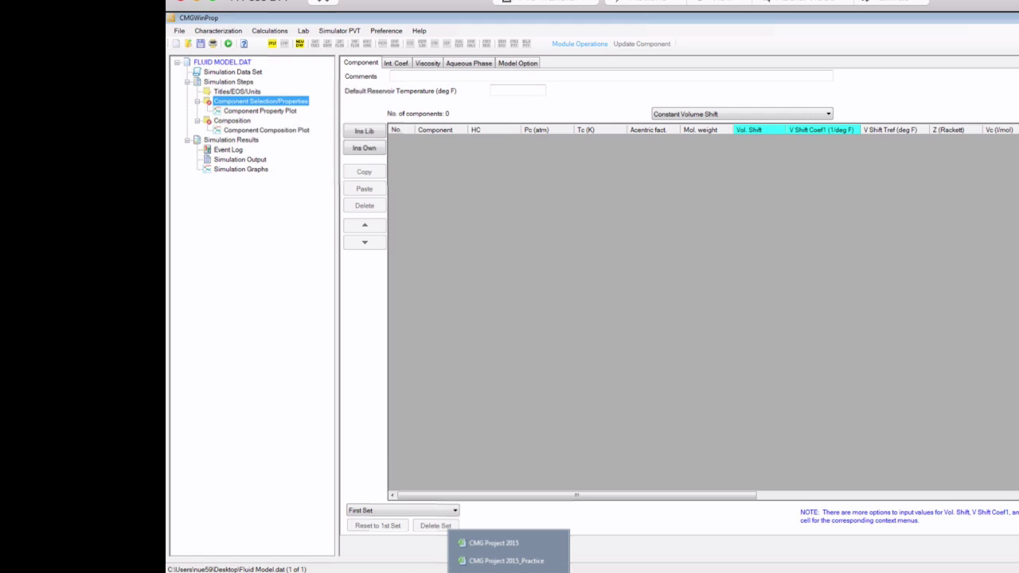
{"action": "left_click", "coordinate": [511, 544]}
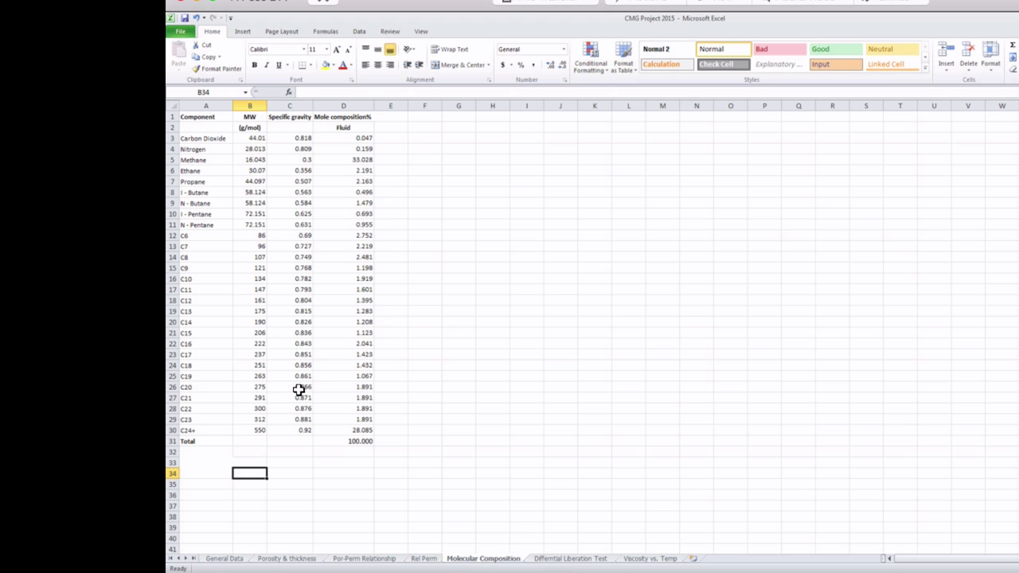
{"action": "key", "text": "alt+Tab"}
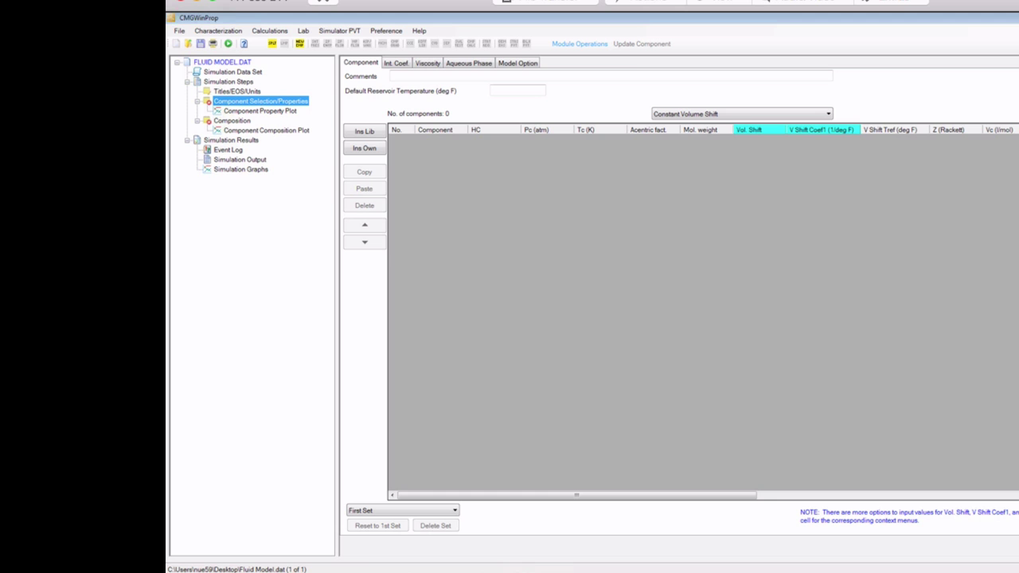
Step: Add CO2 from the component library to the selected components, consulting the Molecular Composition sheet in Excel for the required components
{"action": "left_click", "coordinate": [367, 133]}
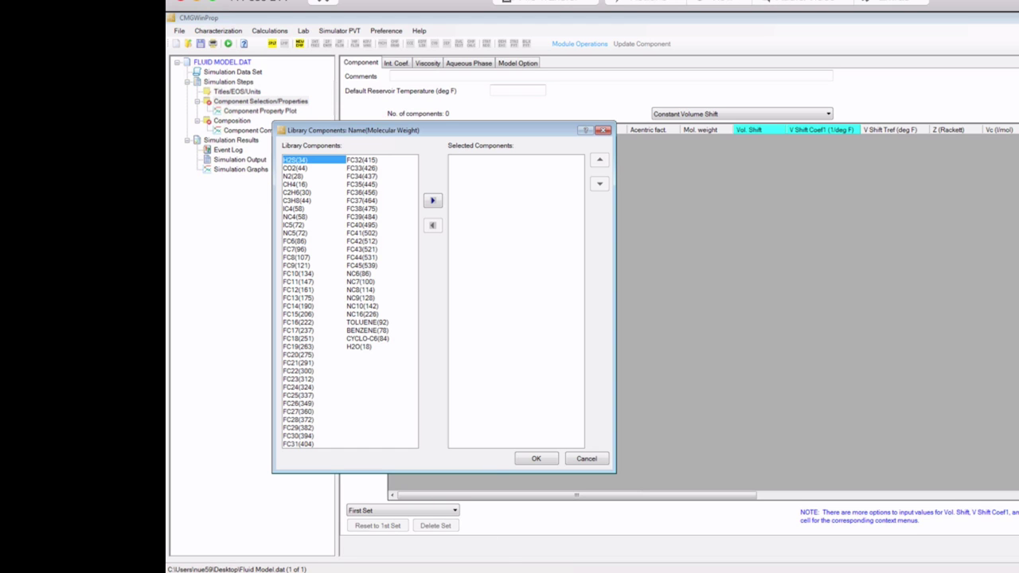
{"action": "left_click", "coordinate": [504, 568]}
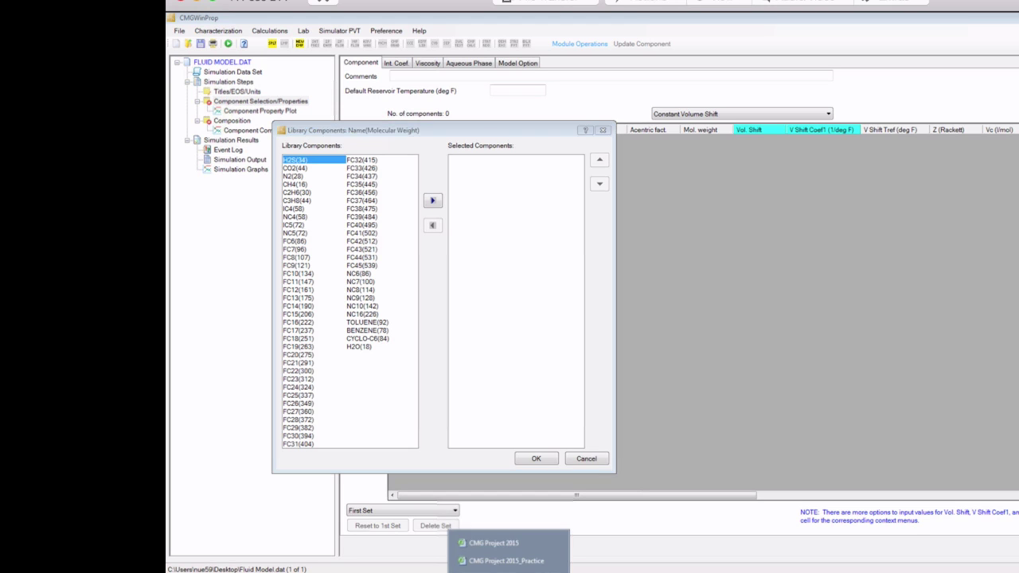
{"action": "left_click", "coordinate": [506, 544]}
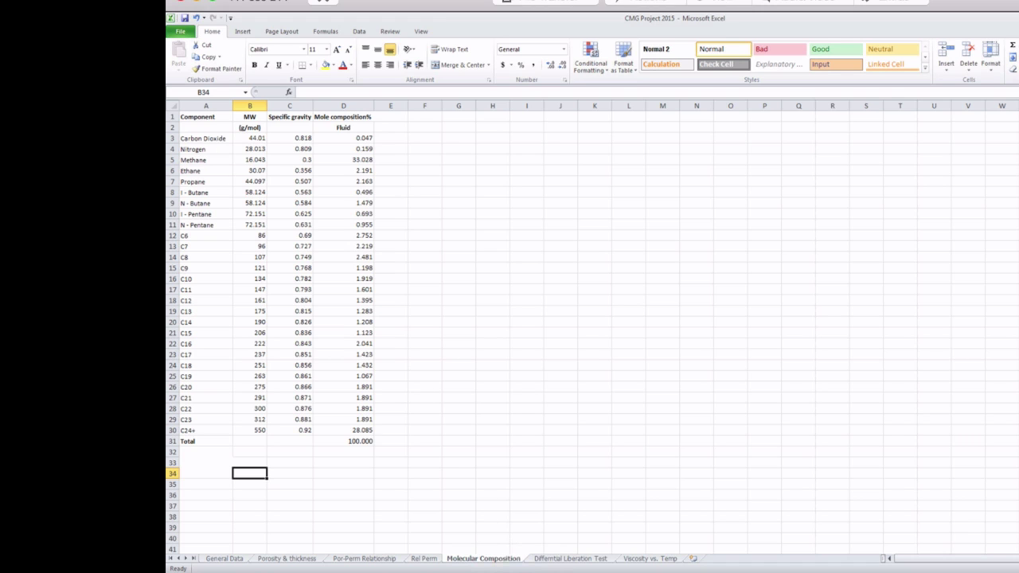
{"action": "left_click", "coordinate": [525, 568]}
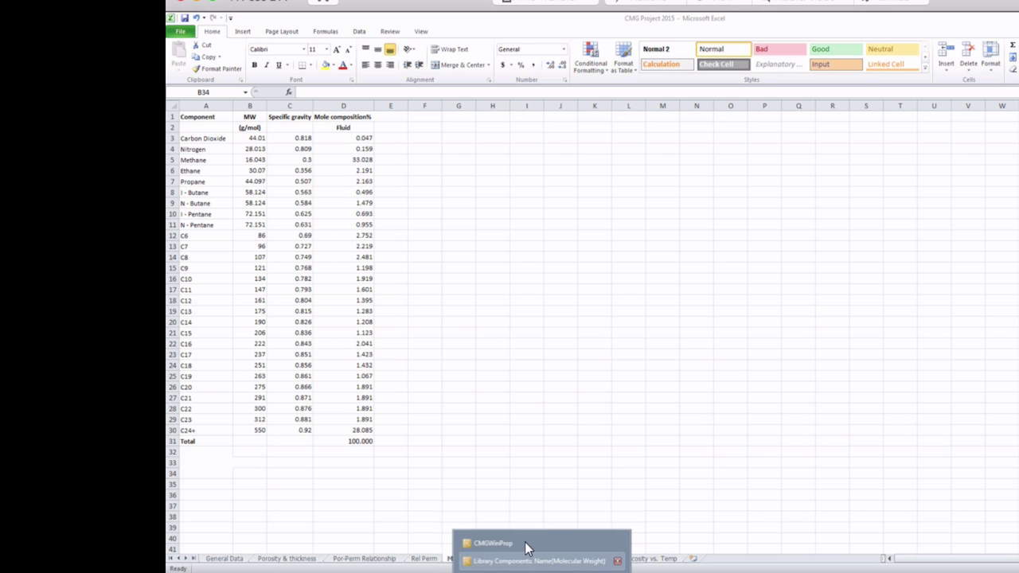
{"action": "left_click", "coordinate": [525, 546]}
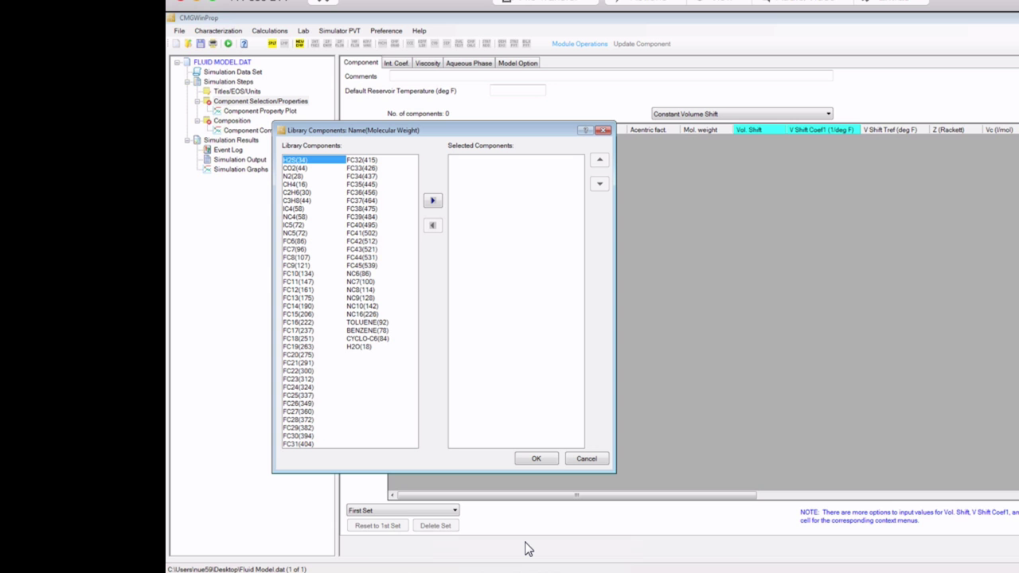
{"action": "left_click", "coordinate": [306, 177]}
{"action": "left_click", "coordinate": [304, 167]}
{"action": "left_click", "coordinate": [877, 3]}
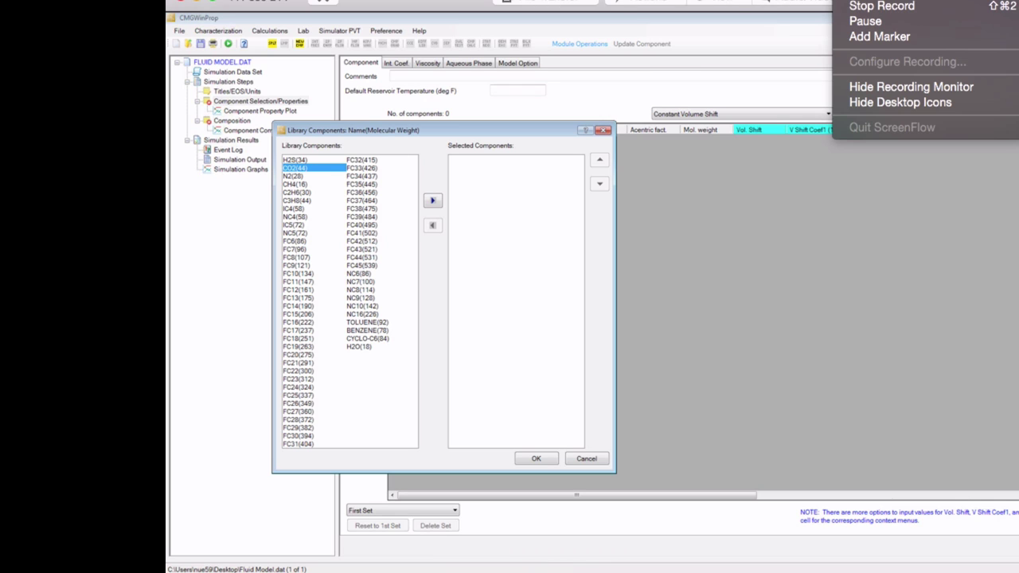
{"action": "left_click", "coordinate": [874, 21]}
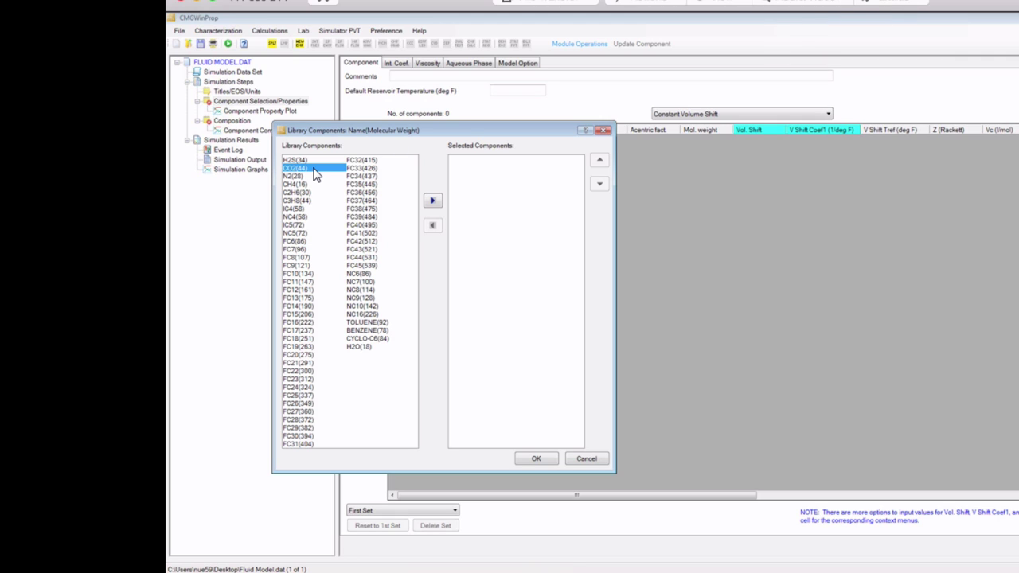
{"action": "left_click", "coordinate": [432, 200]}
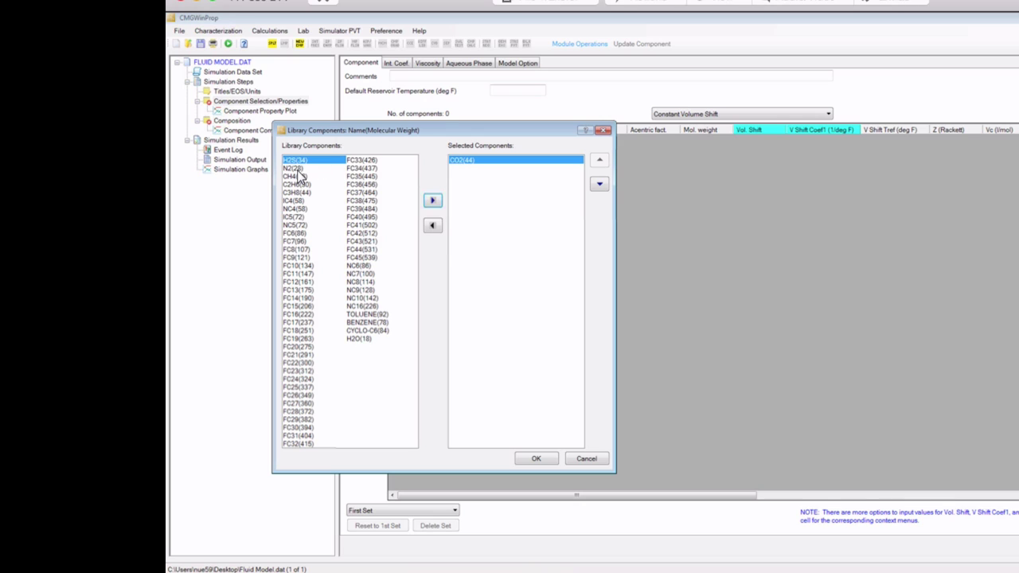
Step: Add the library components N2, CH4 and C2H6 to the selected components
{"action": "left_click", "coordinate": [301, 170]}
{"action": "left_click", "coordinate": [306, 177]}
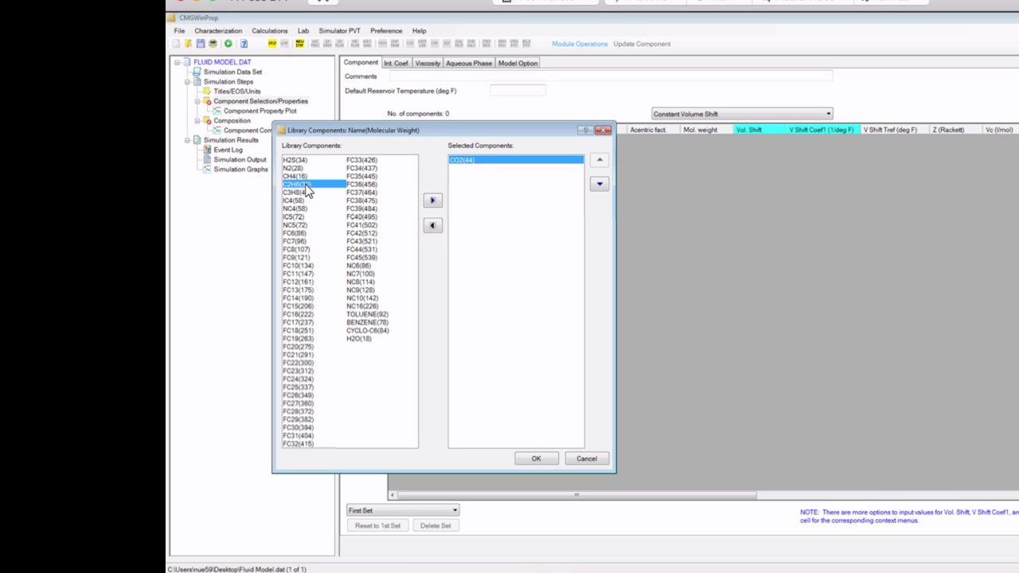
{"action": "left_click", "coordinate": [304, 170]}
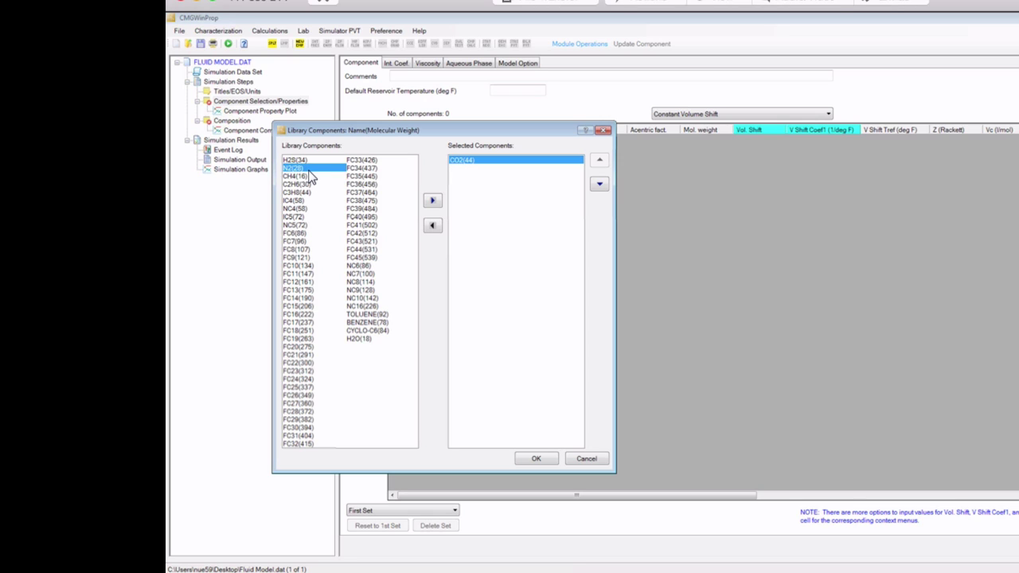
{"action": "left_click", "coordinate": [307, 176], "text": "shift"}
{"action": "left_click", "coordinate": [307, 185], "text": "shift"}
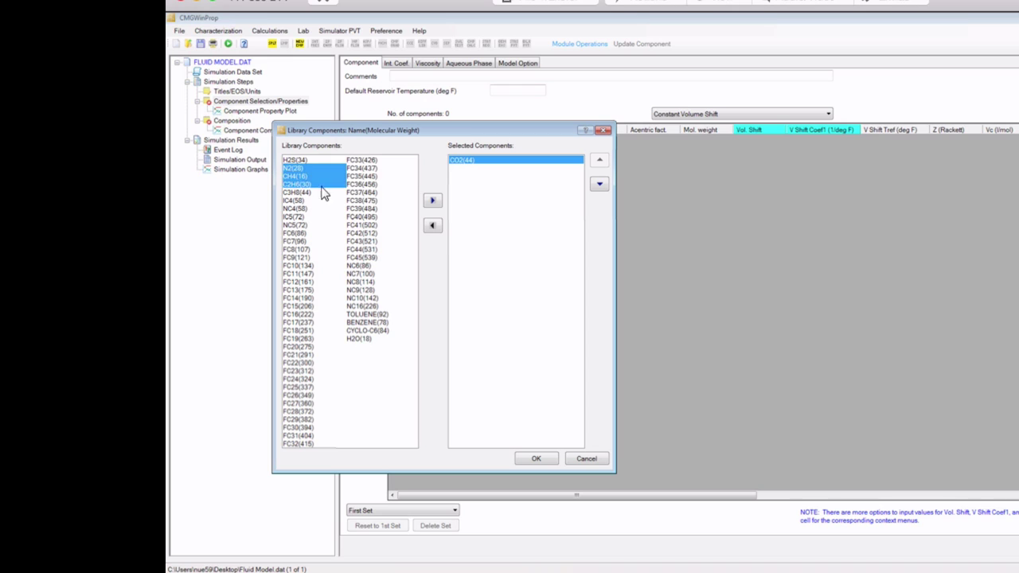
{"action": "left_click", "coordinate": [432, 202]}
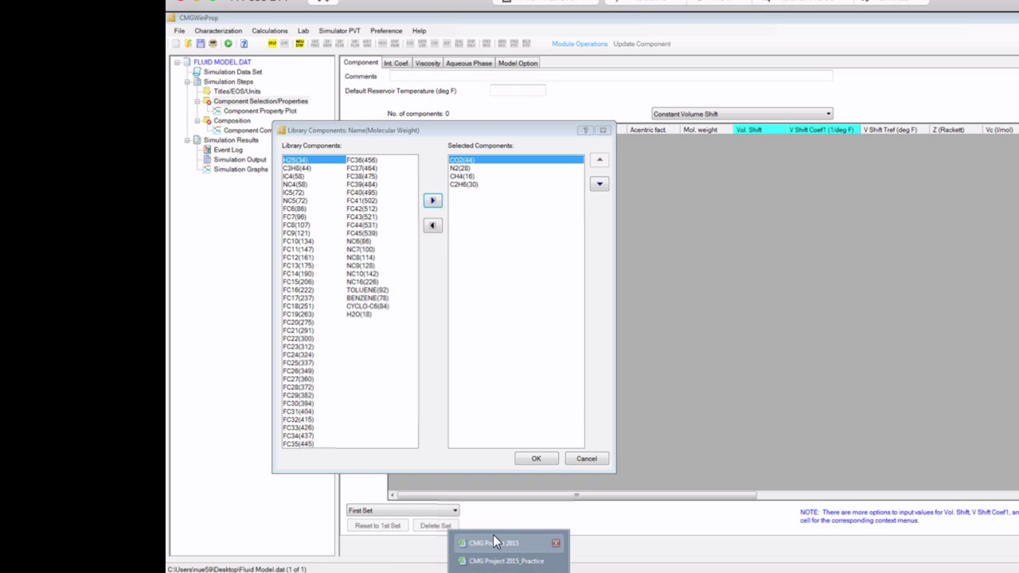
Step: Check which components still need selecting in the Excel workbook's Molecular Composition sheet and return to the WinProp component library
{"action": "left_click", "coordinate": [493, 534]}
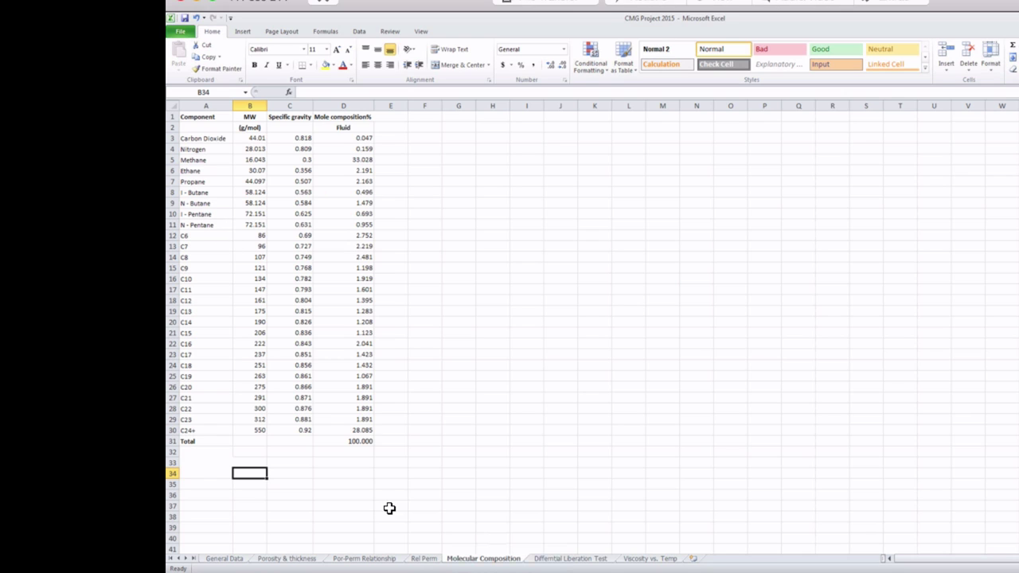
{"action": "mouse_move", "coordinate": [491, 570]}
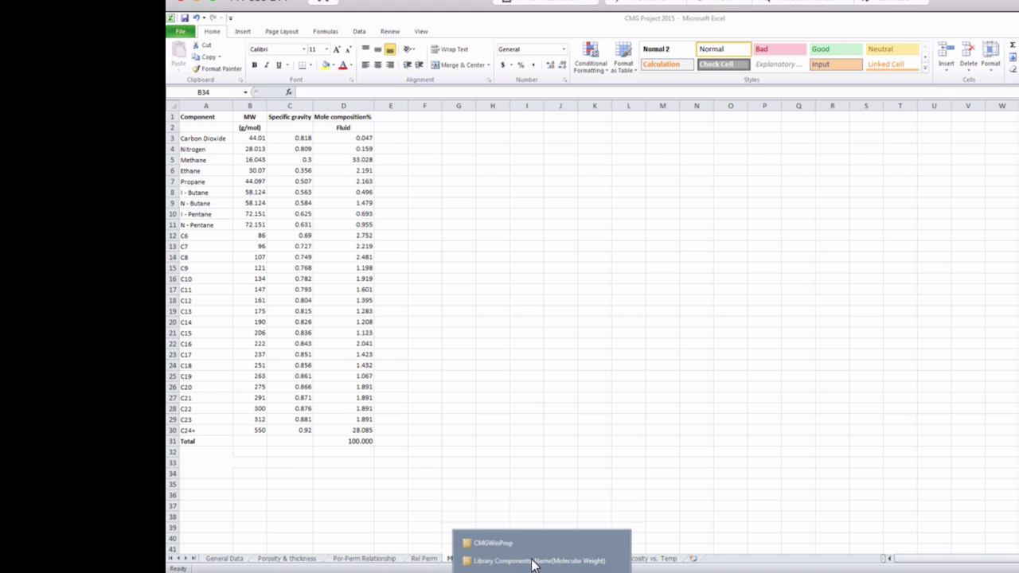
{"action": "left_click", "coordinate": [518, 544]}
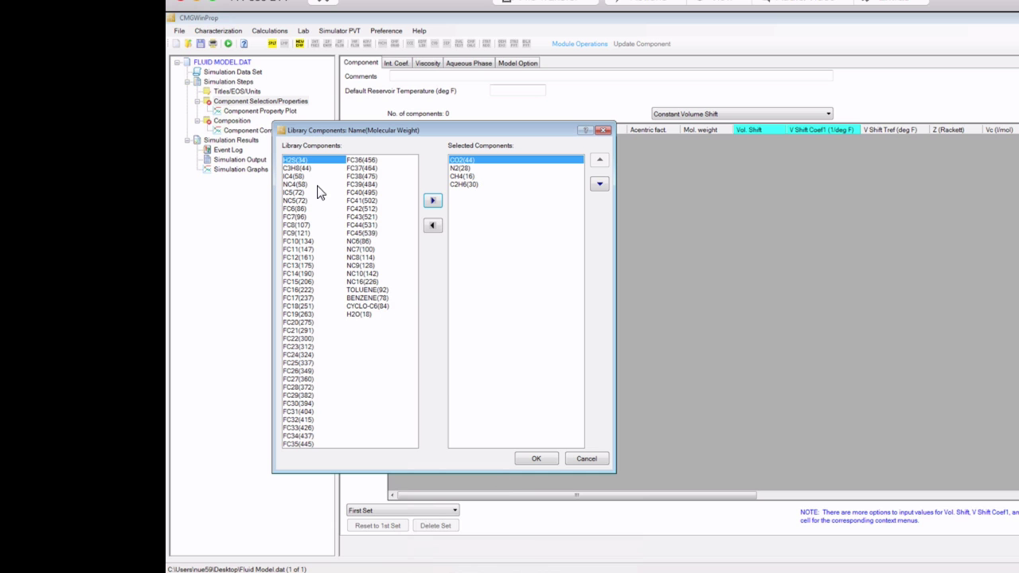
Step: Add the library components C3H8, IC4, NC4, IC5 and NC5 to the selected components
{"action": "left_click", "coordinate": [301, 169]}
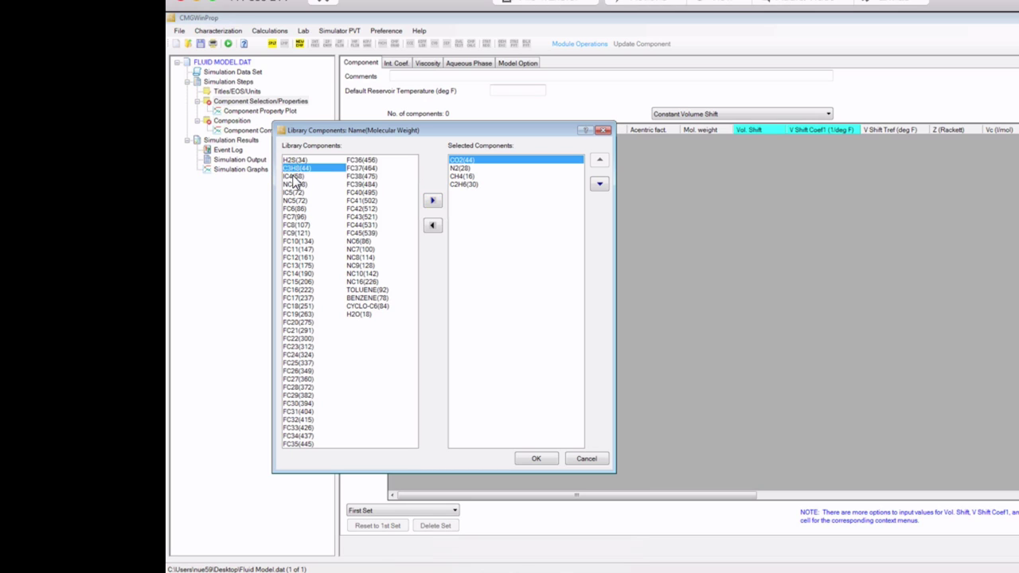
{"action": "left_click", "coordinate": [293, 177], "text": "ctrl"}
{"action": "left_click", "coordinate": [295, 185], "text": "ctrl"}
{"action": "left_click", "coordinate": [296, 193], "text": "ctrl"}
{"action": "left_click", "coordinate": [300, 201], "text": "ctrl"}
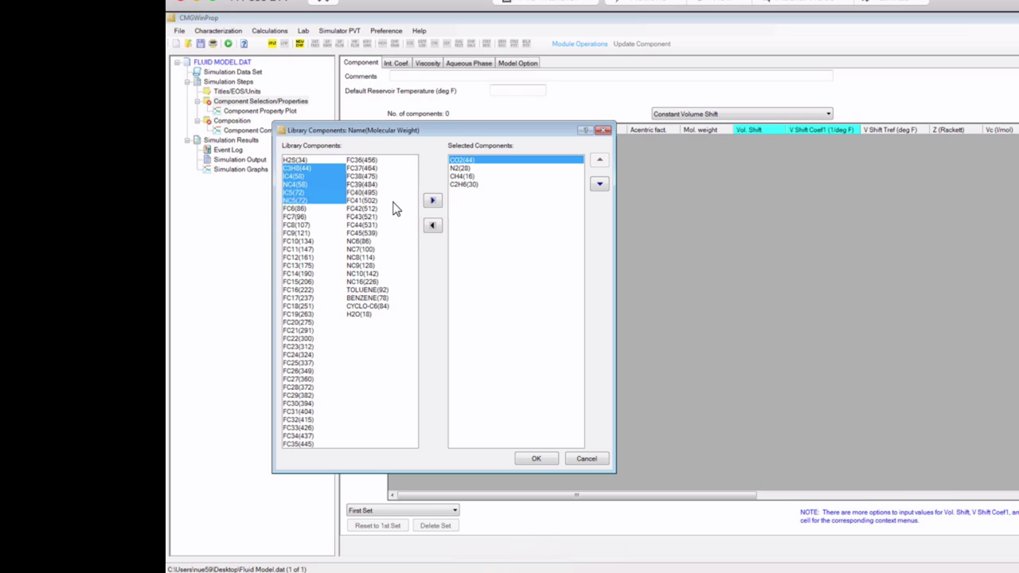
{"action": "left_click", "coordinate": [431, 202]}
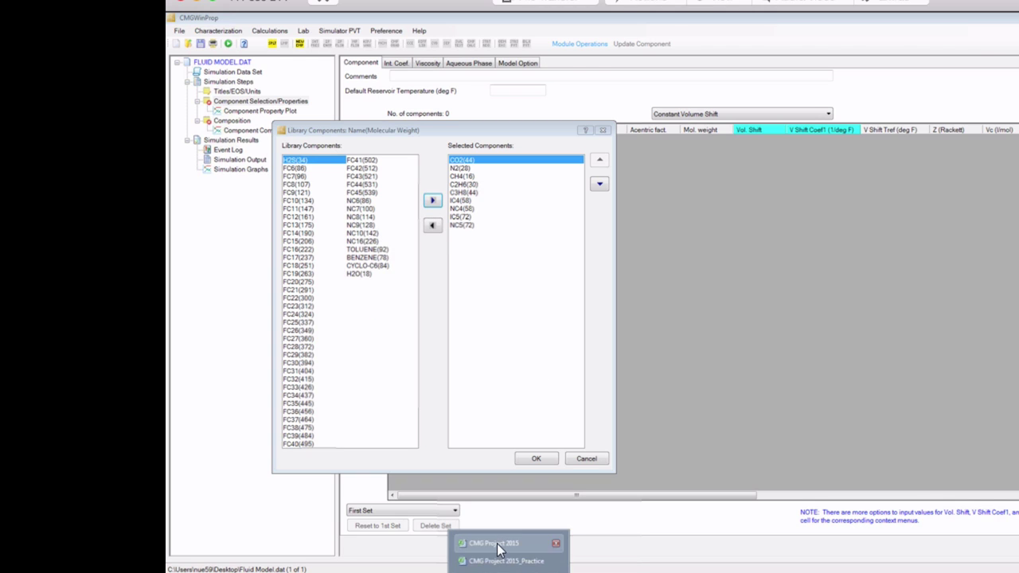
Step: Consult the Molecular Composition sheet in Excel, add library components FC6 through FC23 in WinProp, and confirm the component selection
{"action": "left_click", "coordinate": [497, 543]}
{"action": "left_click", "coordinate": [213, 236]}
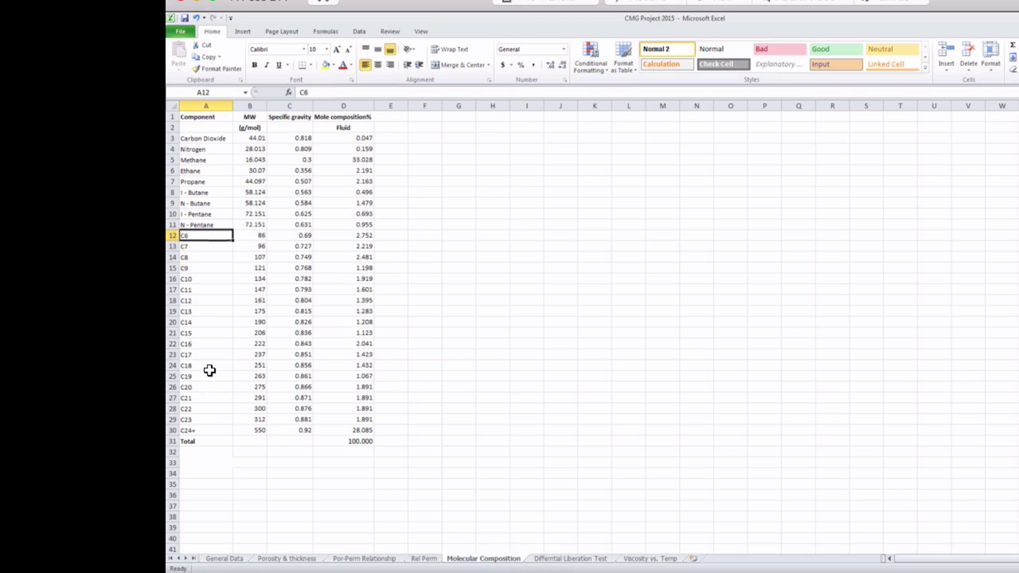
{"action": "left_click", "coordinate": [208, 419]}
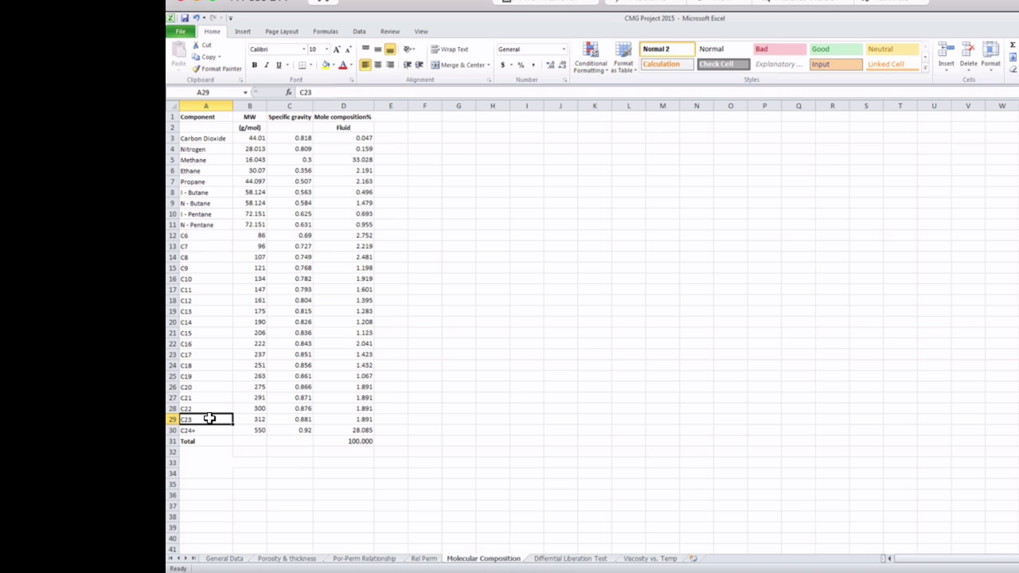
{"action": "mouse_move", "coordinate": [542, 572]}
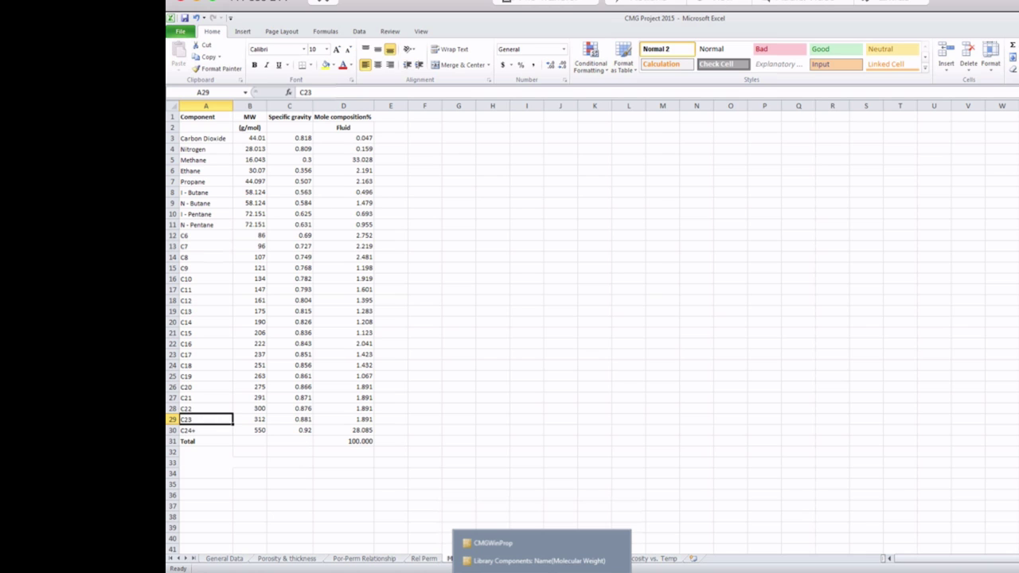
{"action": "left_click", "coordinate": [522, 544]}
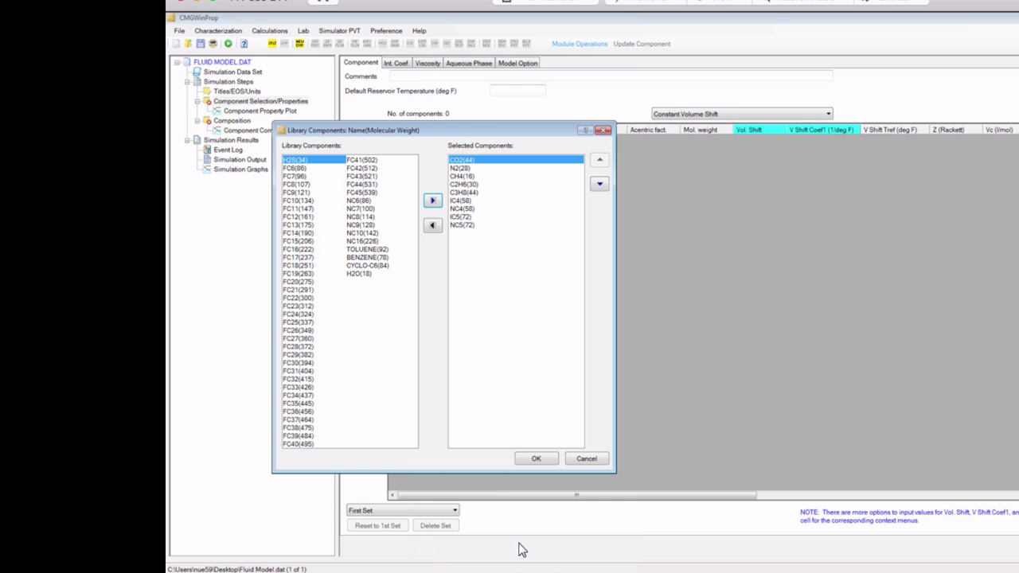
{"action": "left_click", "coordinate": [306, 170]}
{"action": "left_click", "coordinate": [299, 306], "text": "shift"}
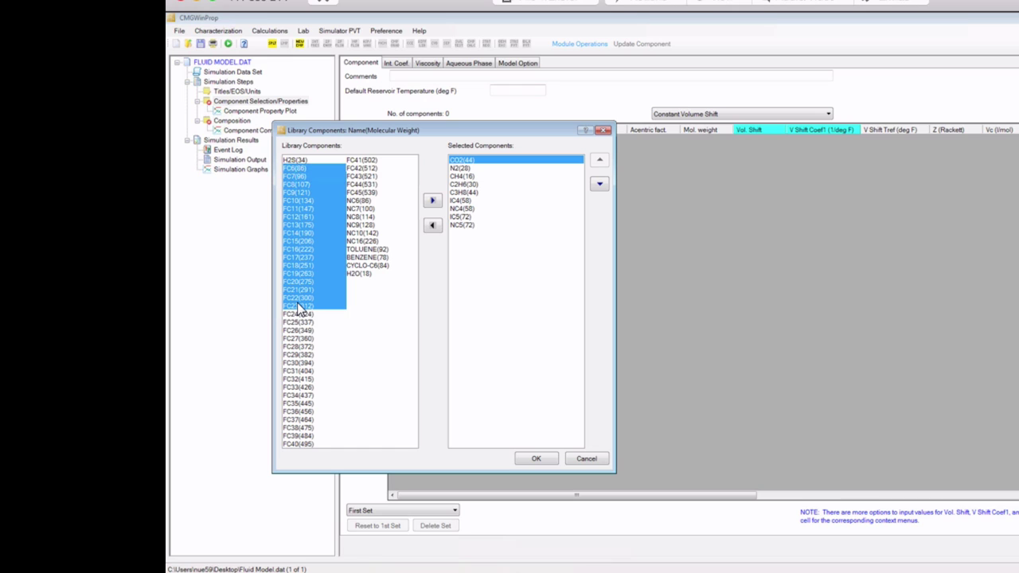
{"action": "left_click", "coordinate": [433, 200]}
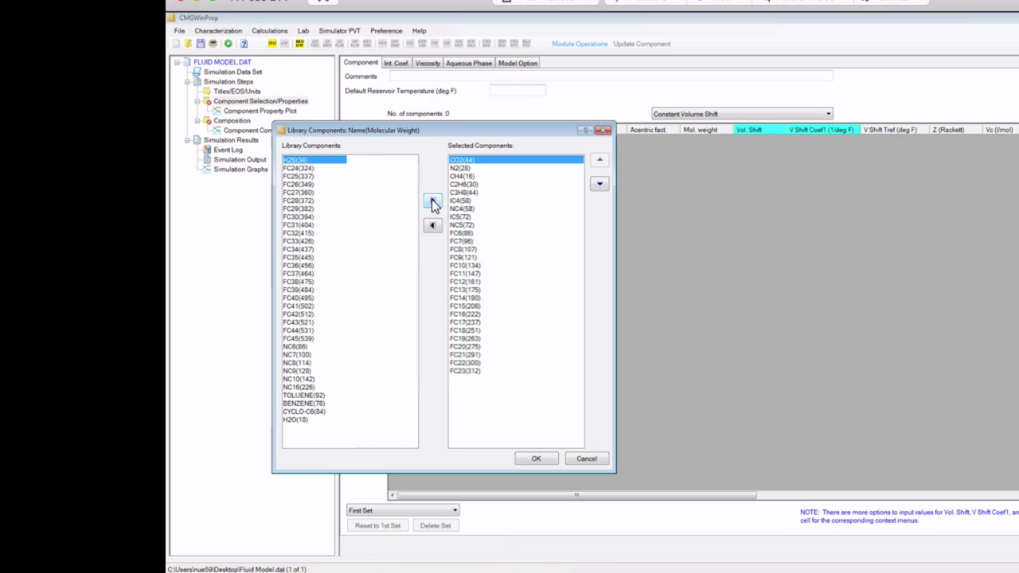
{"action": "left_click", "coordinate": [534, 460]}
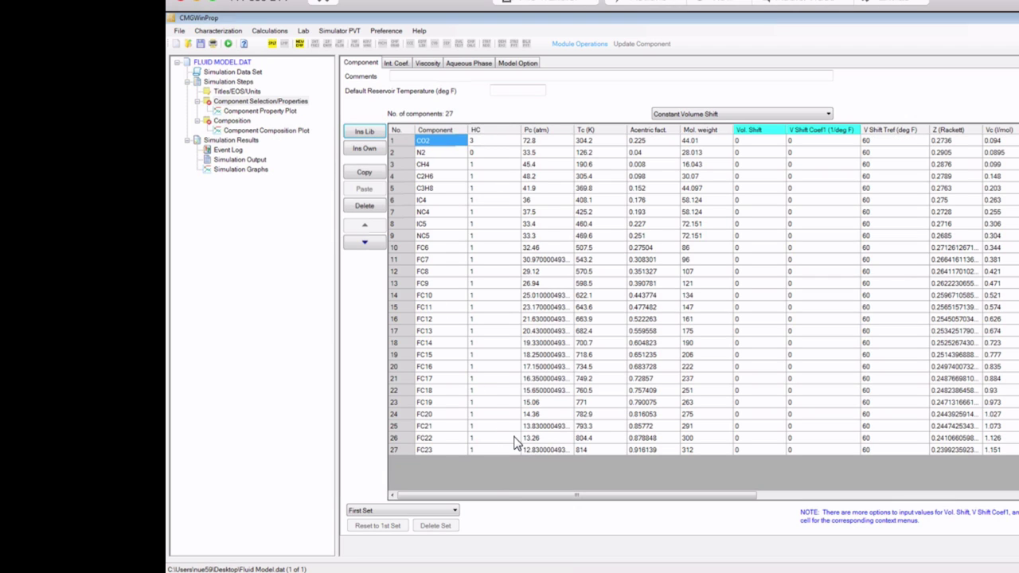
Step: Check the last component in the Excel Molecular Composition sheet and start a custom hydrocarbon component named C24+ in WinProp
{"action": "mouse_move", "coordinate": [509, 569]}
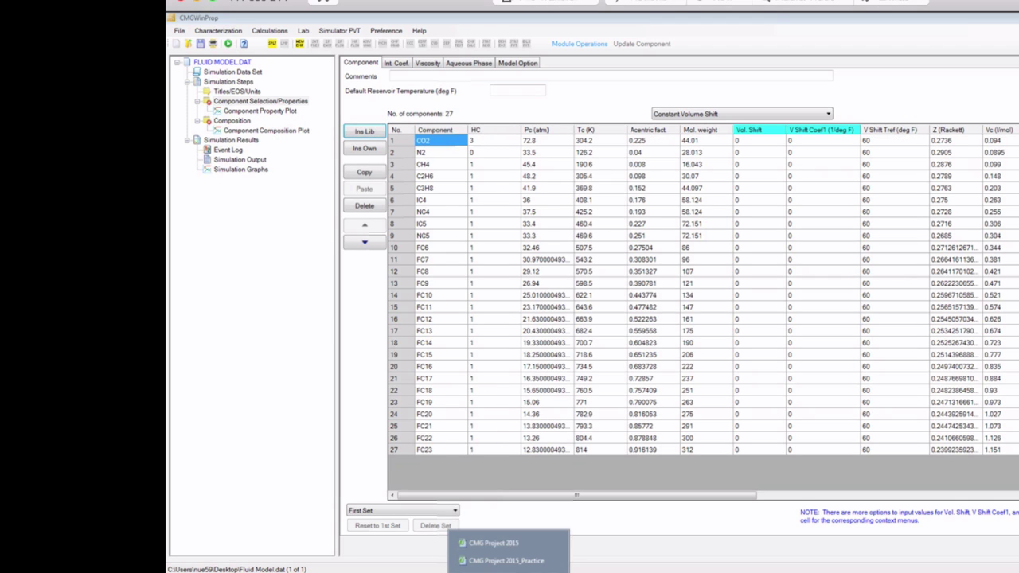
{"action": "left_click", "coordinate": [498, 540]}
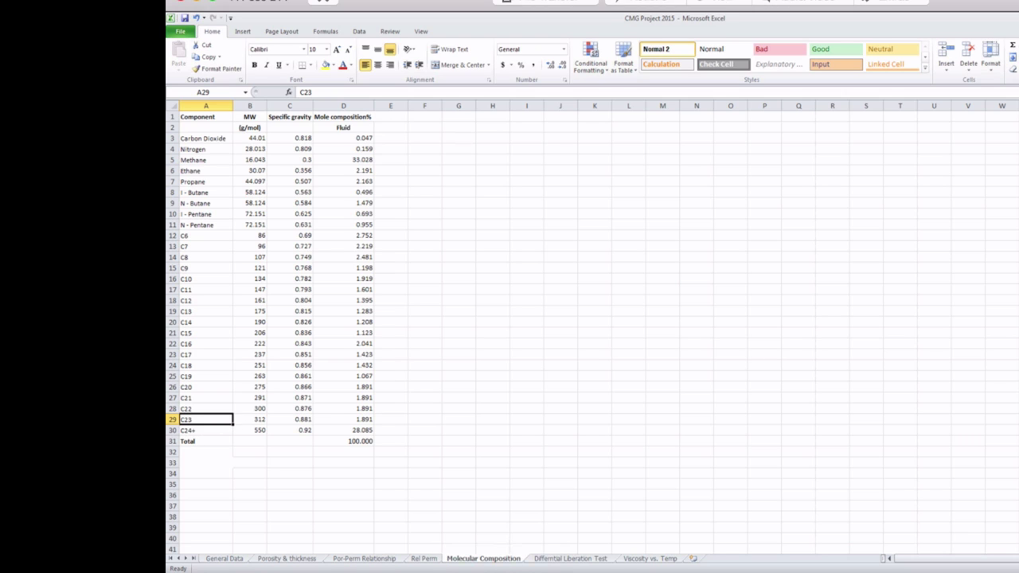
{"action": "mouse_move", "coordinate": [508, 572]}
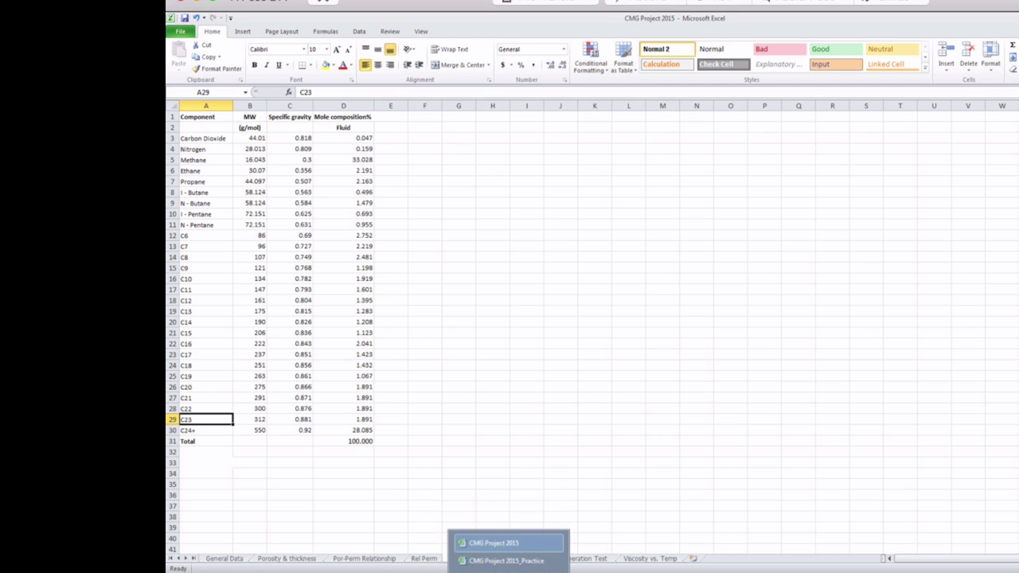
{"action": "left_click", "coordinate": [549, 572]}
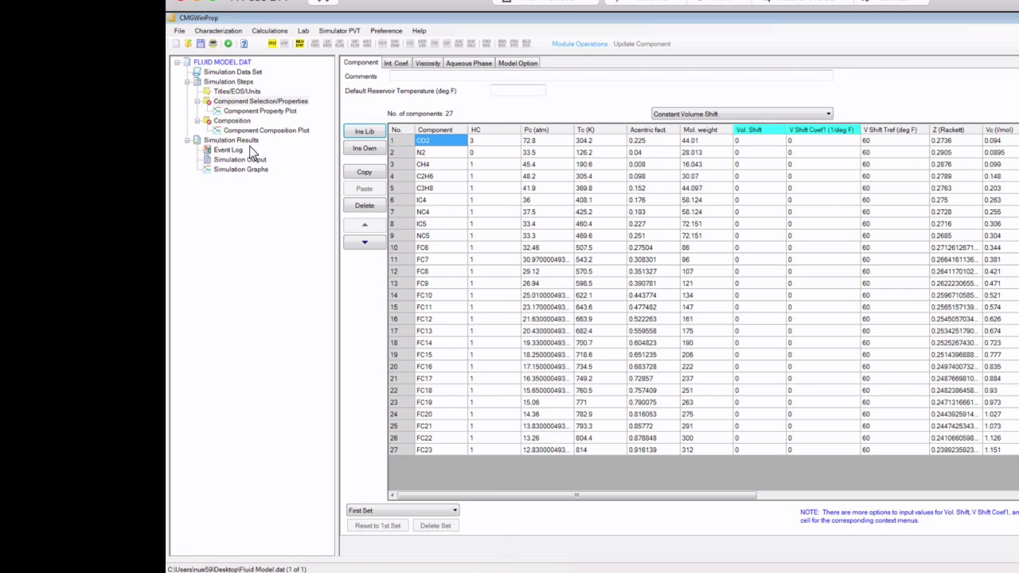
{"action": "left_click", "coordinate": [368, 150]}
{"action": "left_click", "coordinate": [364, 243]}
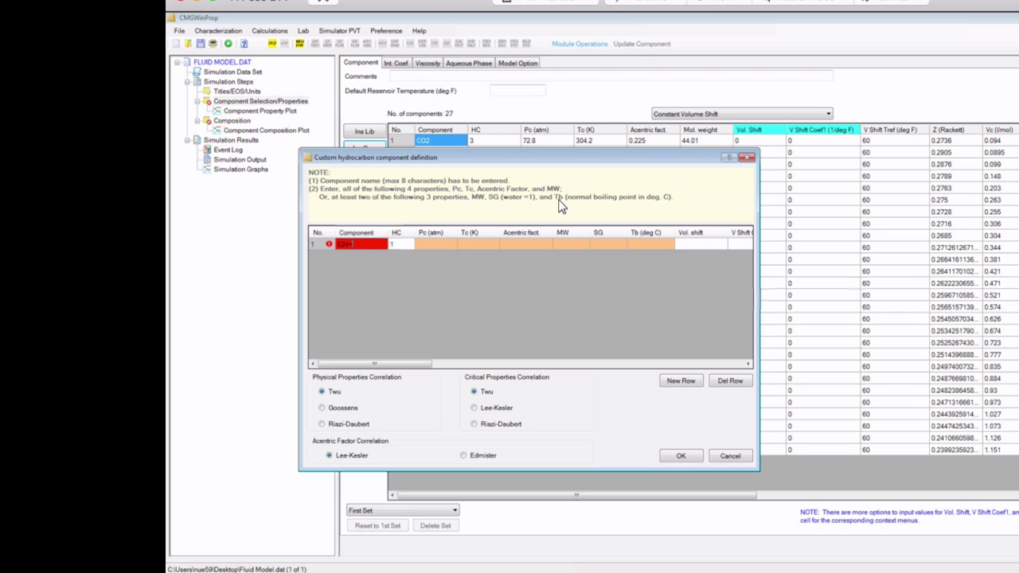
Step: Look up the C24+ molecular weight in the CMG Project 2015 workbook and enter 550 as the custom component's MW in WinProp
{"action": "left_click", "coordinate": [505, 570]}
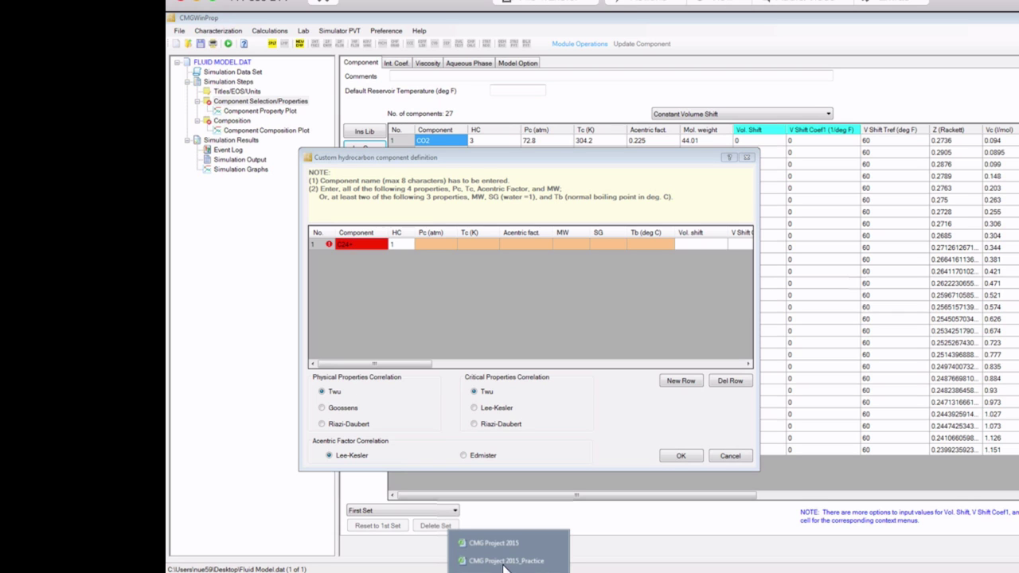
{"action": "left_click", "coordinate": [494, 544]}
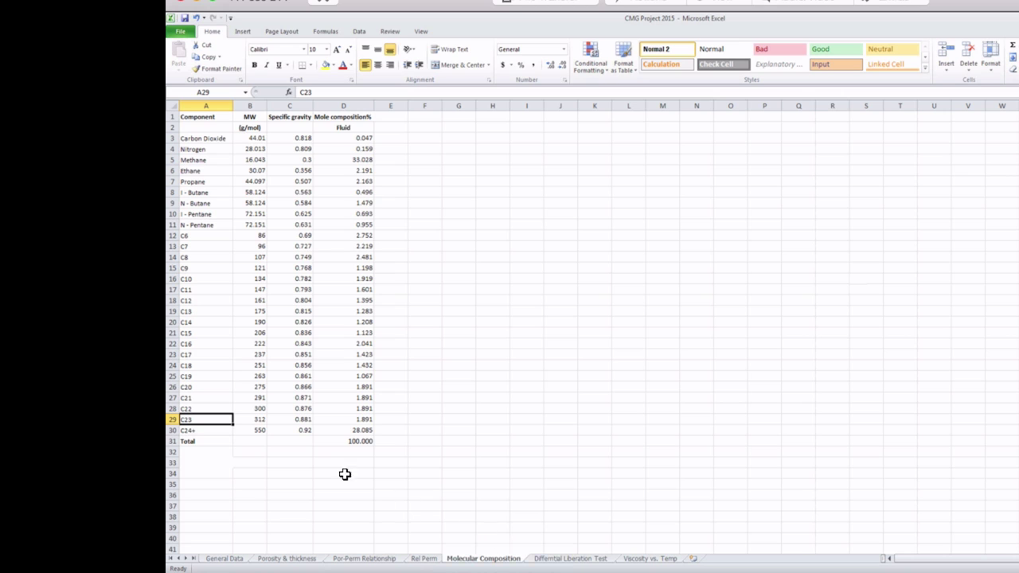
{"action": "left_click", "coordinate": [295, 119]}
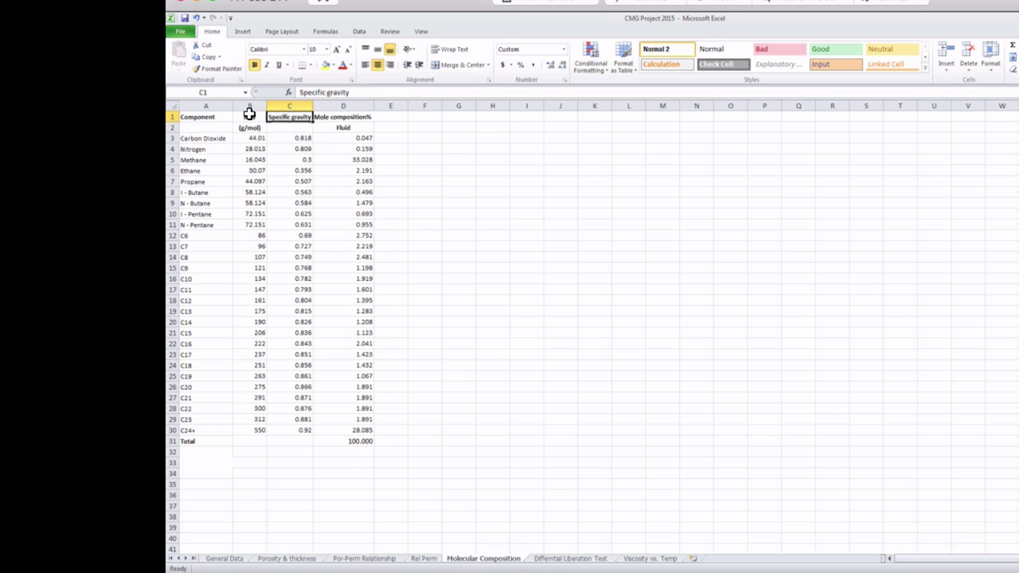
{"action": "left_click", "coordinate": [249, 115]}
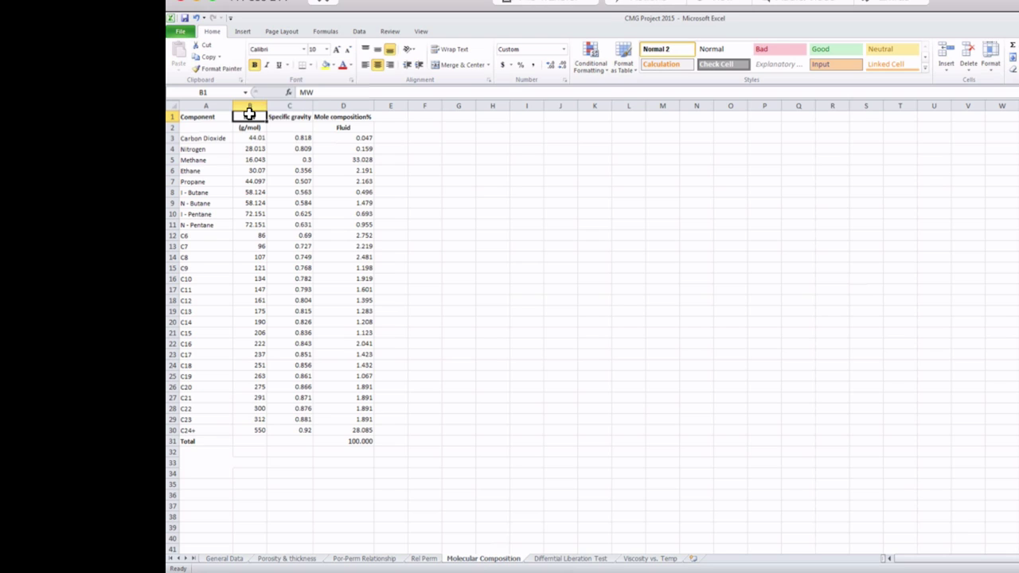
{"action": "left_click", "coordinate": [261, 430]}
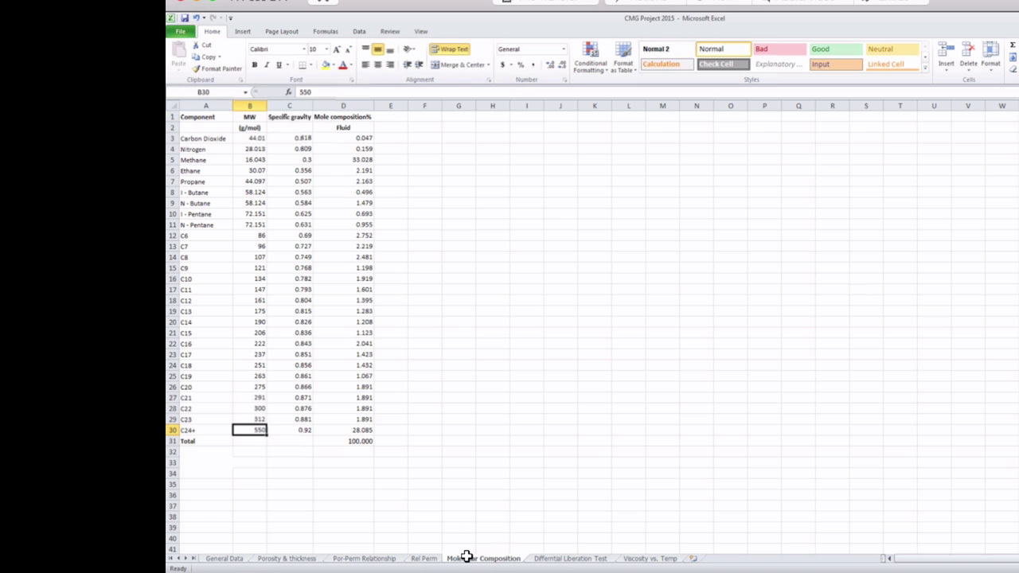
{"action": "left_click", "coordinate": [529, 567]}
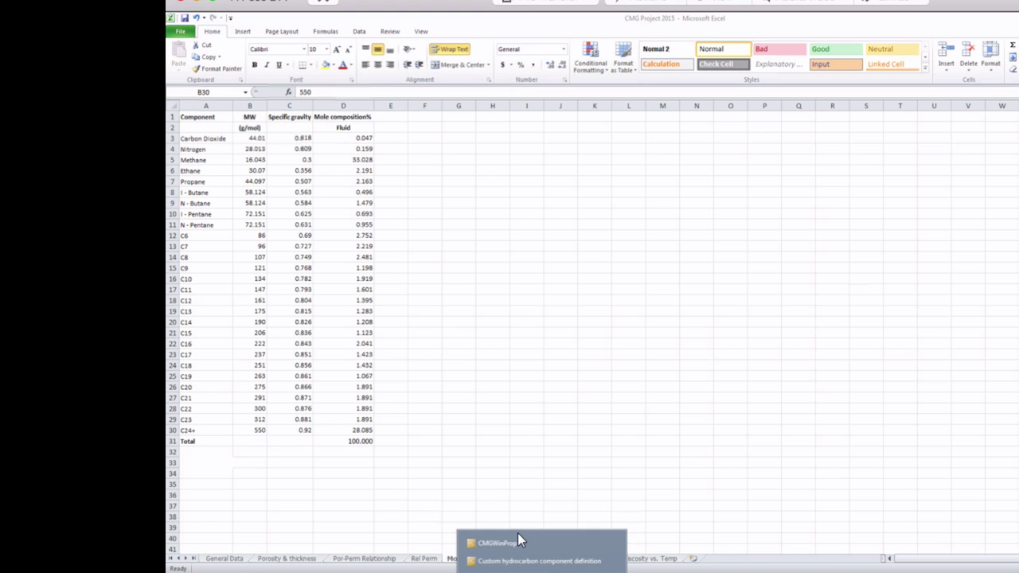
{"action": "left_click", "coordinate": [521, 541]}
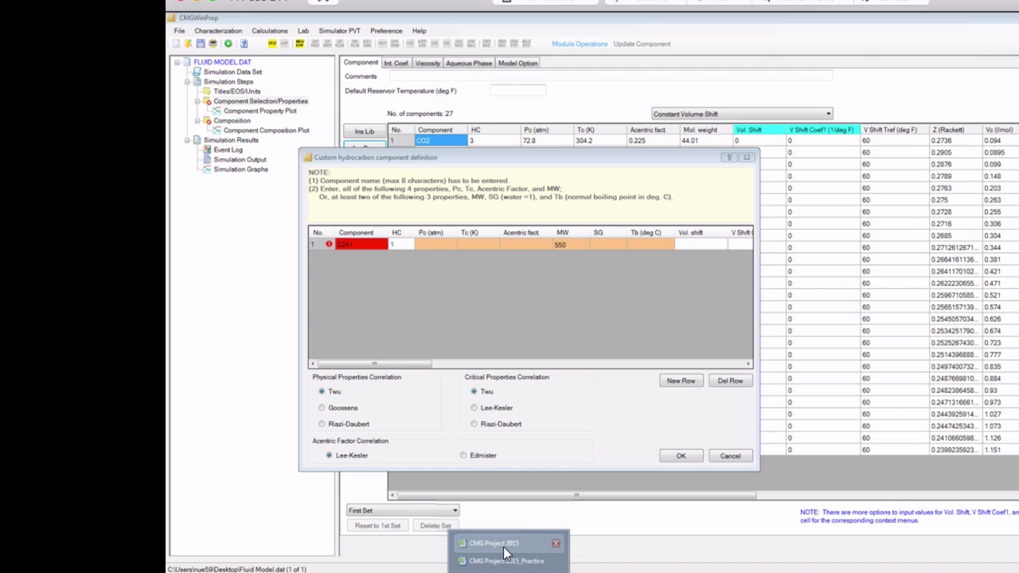
Step: Look up the C24+ specific gravity in Excel, set the custom component's SG to 0.92 in WinProp, and confirm the definition
{"action": "left_click", "coordinate": [494, 557]}
{"action": "left_click", "coordinate": [302, 430]}
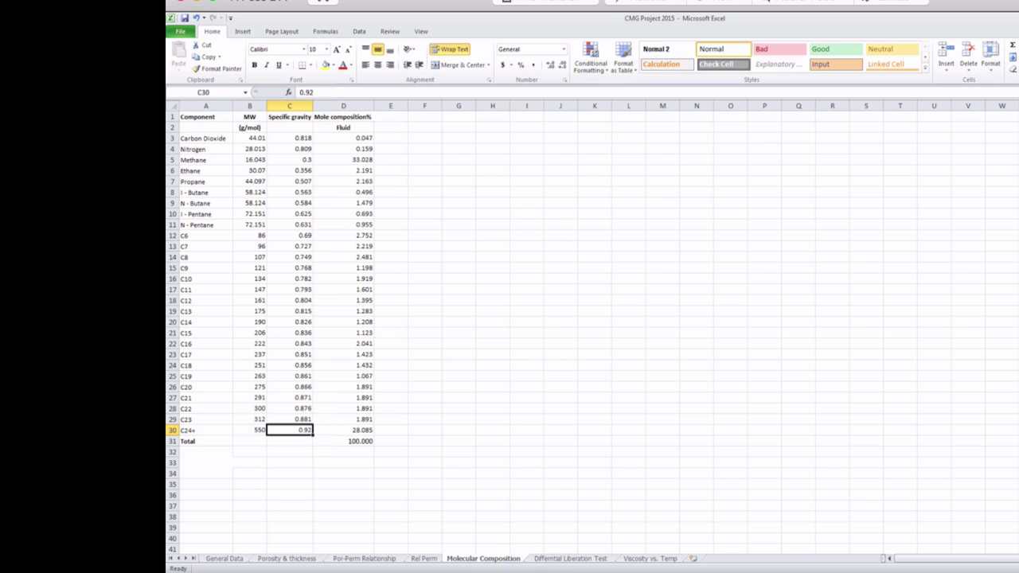
{"action": "left_click", "coordinate": [482, 543]}
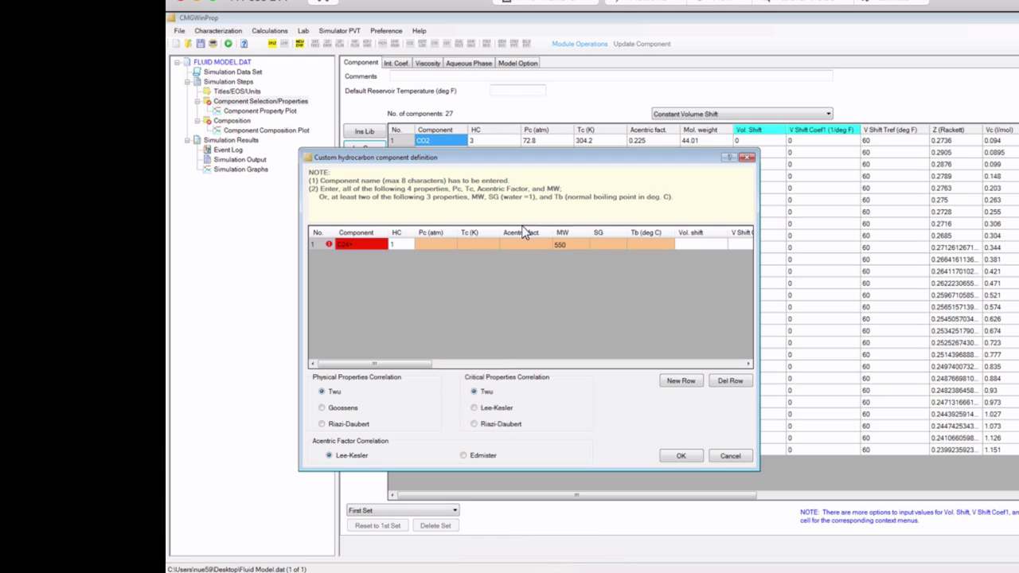
{"action": "left_click", "coordinate": [605, 245]}
{"action": "type", "text": "0.92"}
{"action": "left_click", "coordinate": [680, 456]}
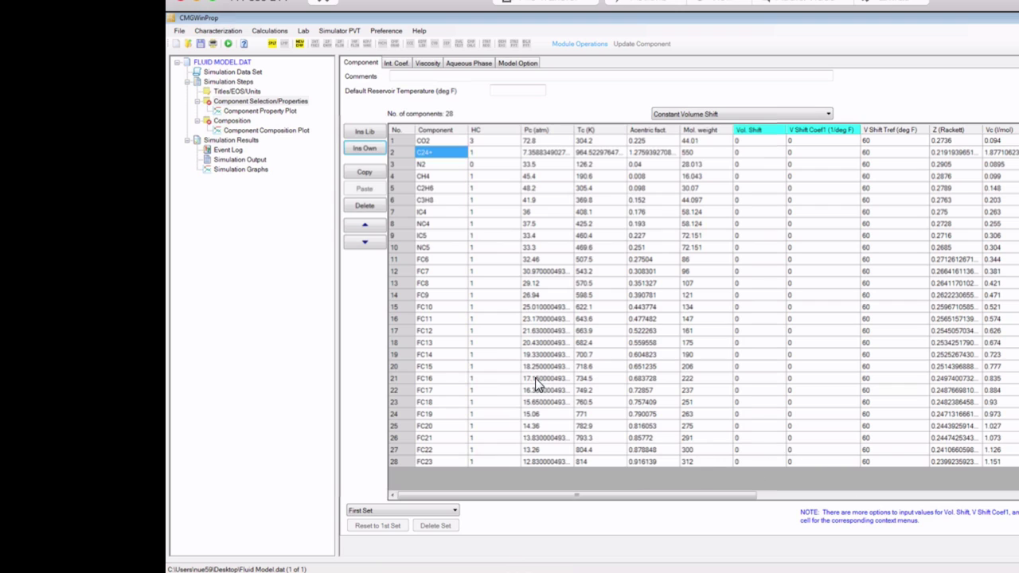
Step: Move the C24+ component down to the last row of the component table, below FC23, and acknowledge the changed component order
{"action": "left_click", "coordinate": [393, 152]}
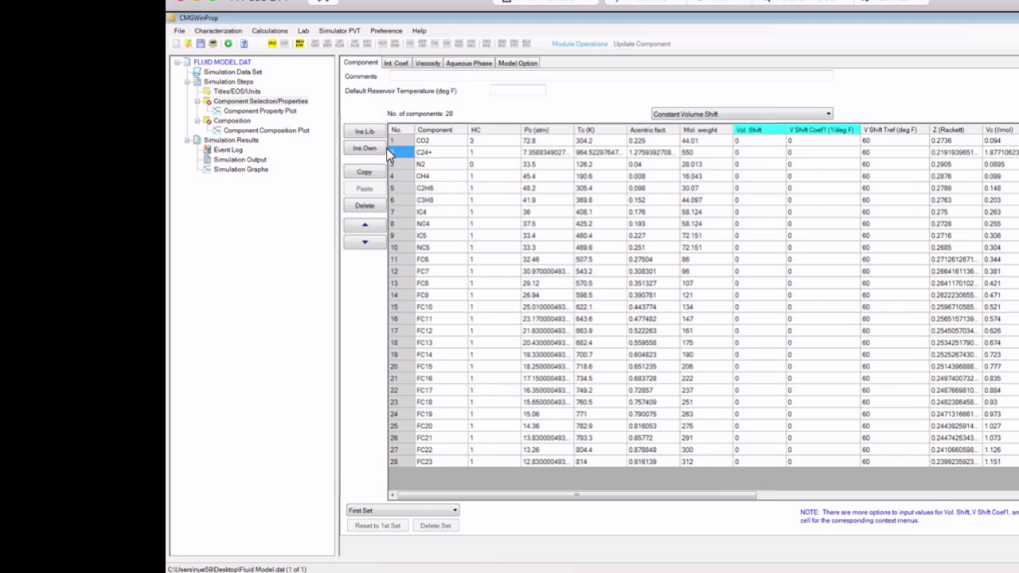
{"action": "left_click", "coordinate": [371, 245]}
{"action": "left_click", "coordinate": [372, 245]}
{"action": "left_click", "coordinate": [372, 245]}
{"action": "left_click", "coordinate": [372, 245]}
{"action": "left_click", "coordinate": [372, 245]}
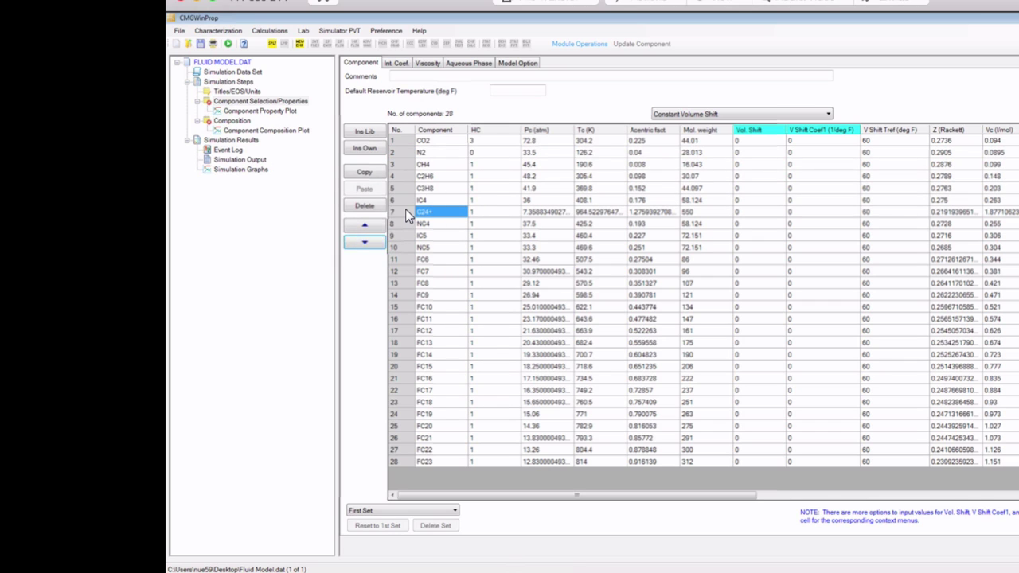
{"action": "left_click", "coordinate": [369, 243]}
{"action": "left_click", "coordinate": [370, 244]}
{"action": "left_click", "coordinate": [369, 244]}
{"action": "left_click", "coordinate": [369, 243]}
{"action": "left_click", "coordinate": [369, 243]}
{"action": "left_click", "coordinate": [369, 244]}
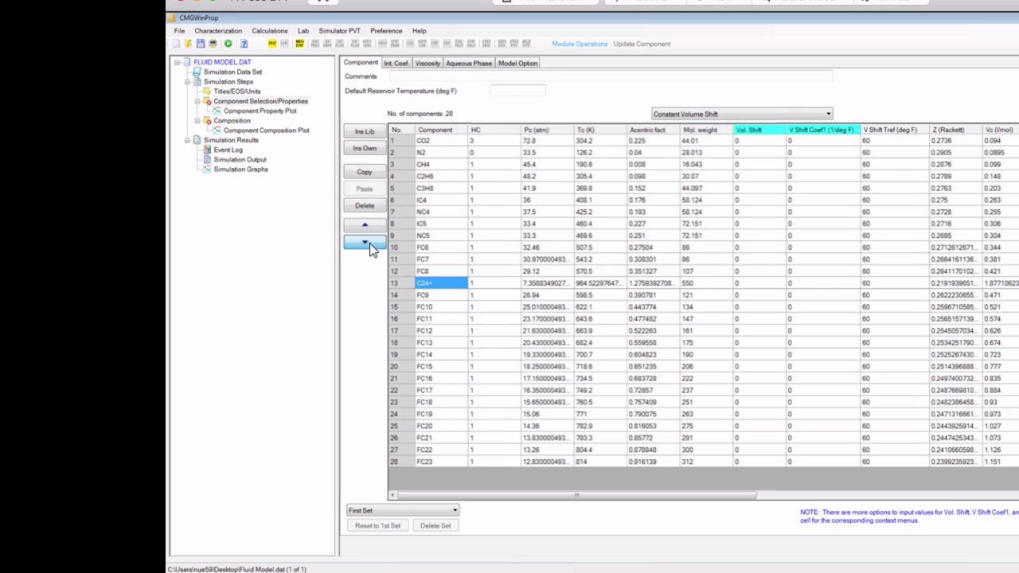
{"action": "left_click", "coordinate": [370, 243]}
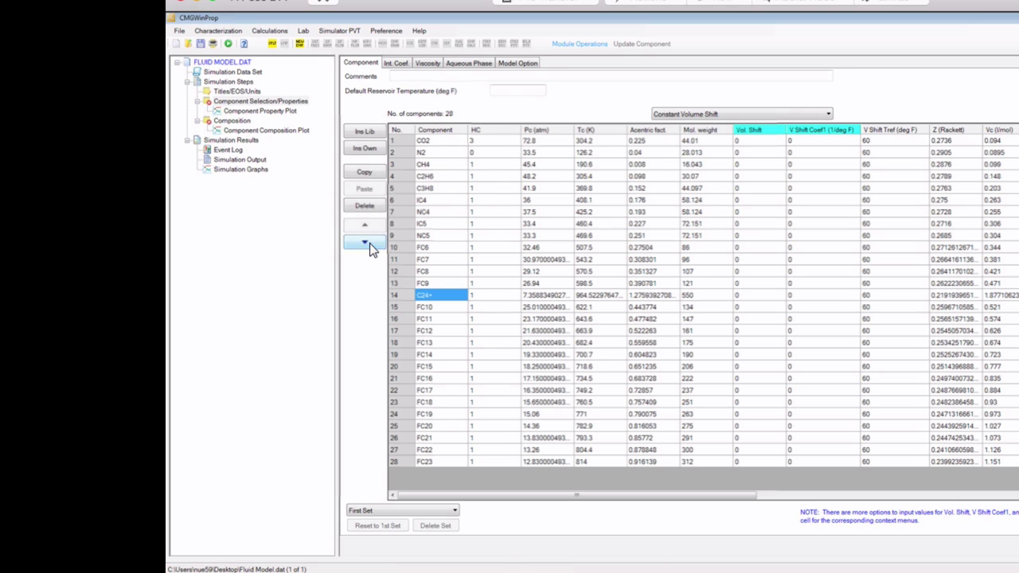
{"action": "left_click", "coordinate": [370, 243]}
{"action": "left_click", "coordinate": [369, 243]}
{"action": "left_click", "coordinate": [369, 242]}
{"action": "left_click", "coordinate": [369, 243]}
{"action": "left_click", "coordinate": [370, 242]}
{"action": "left_click", "coordinate": [369, 243]}
{"action": "left_click", "coordinate": [369, 243]}
{"action": "left_click", "coordinate": [369, 243]}
{"action": "left_click", "coordinate": [369, 244]}
{"action": "left_click", "coordinate": [369, 244]}
{"action": "left_click", "coordinate": [369, 244]}
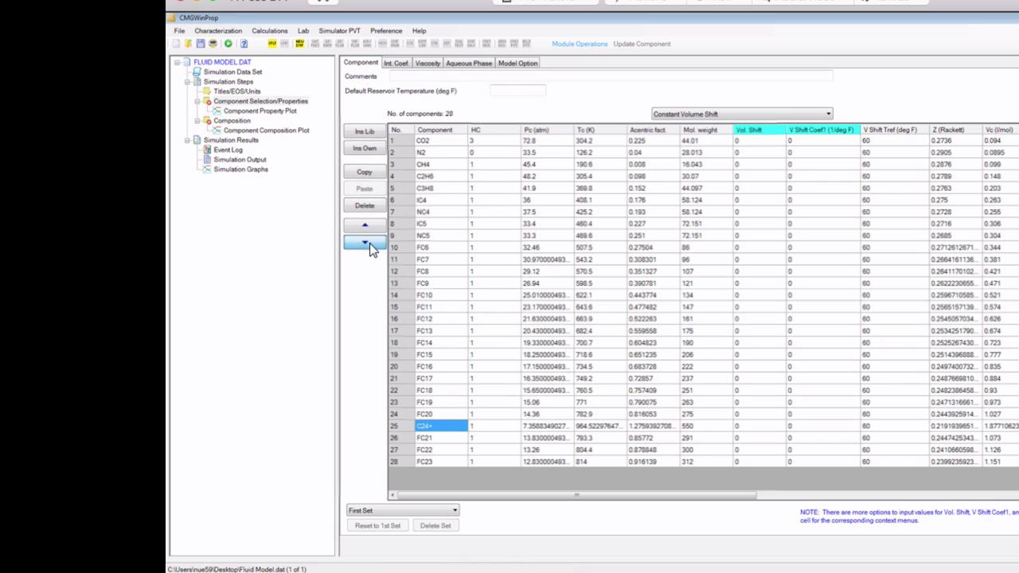
{"action": "left_click", "coordinate": [369, 243]}
{"action": "left_click", "coordinate": [369, 243]}
{"action": "left_click", "coordinate": [369, 244]}
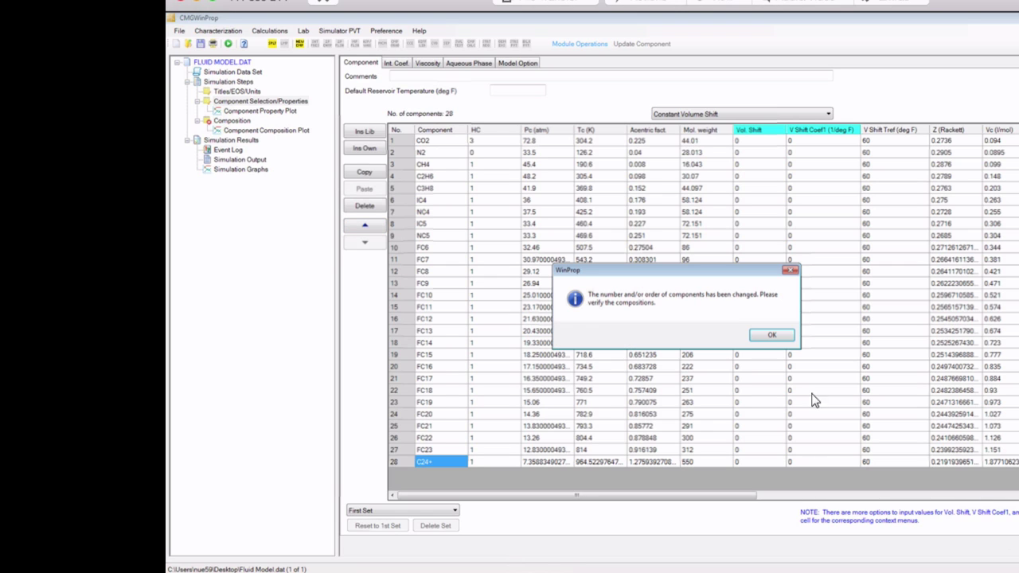
{"action": "left_click", "coordinate": [768, 336]}
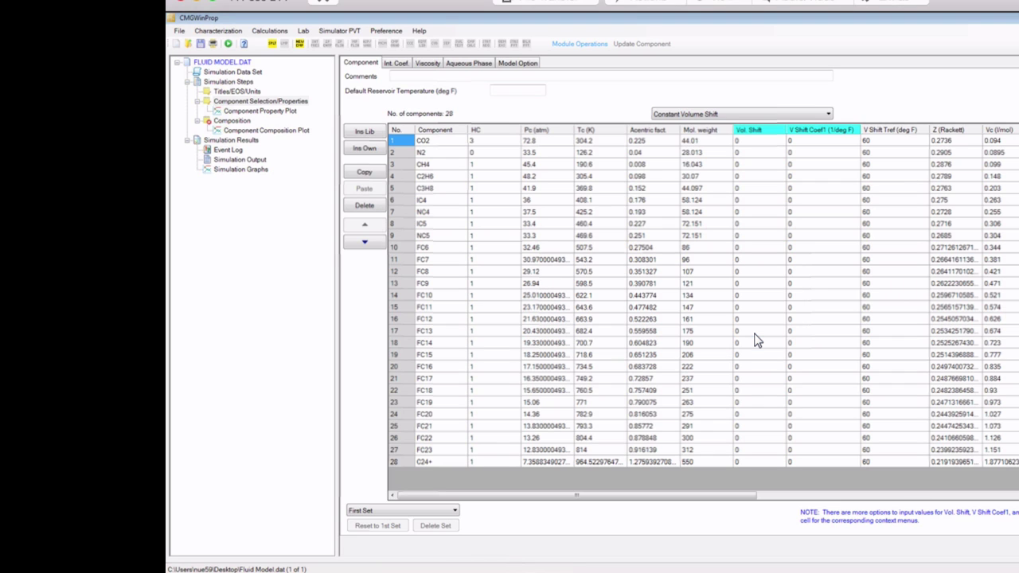
Step: Open WinProp's composition table, copy the mole composition values D3:D30 from Excel's Molecular Composition sheet, and return to WinProp
{"action": "left_click", "coordinate": [228, 122]}
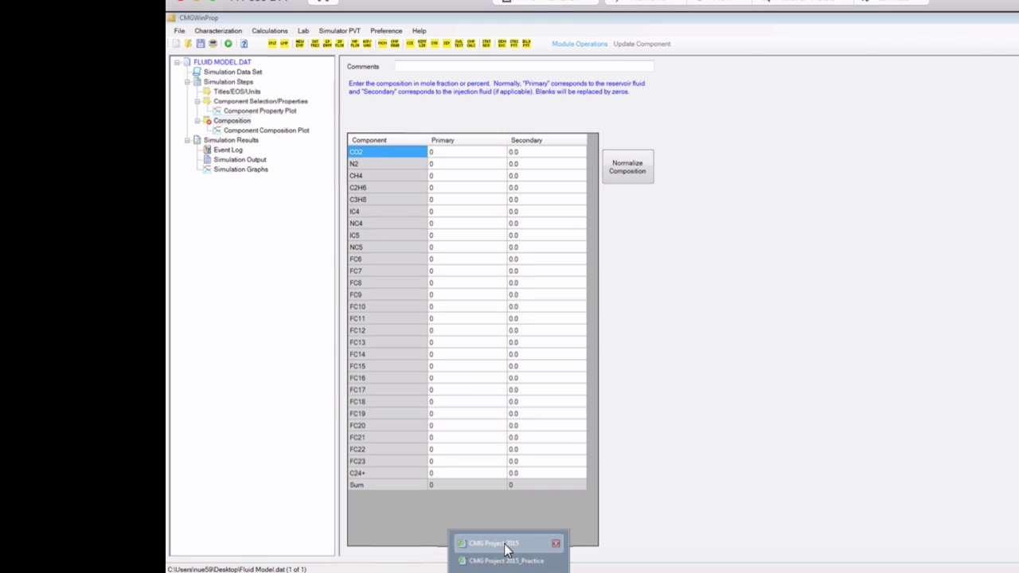
{"action": "left_click", "coordinate": [504, 543]}
{"action": "left_click_drag", "start_coordinate": [363, 139], "coordinate": [359, 430]}
{"action": "key", "text": "ctrl+c"}
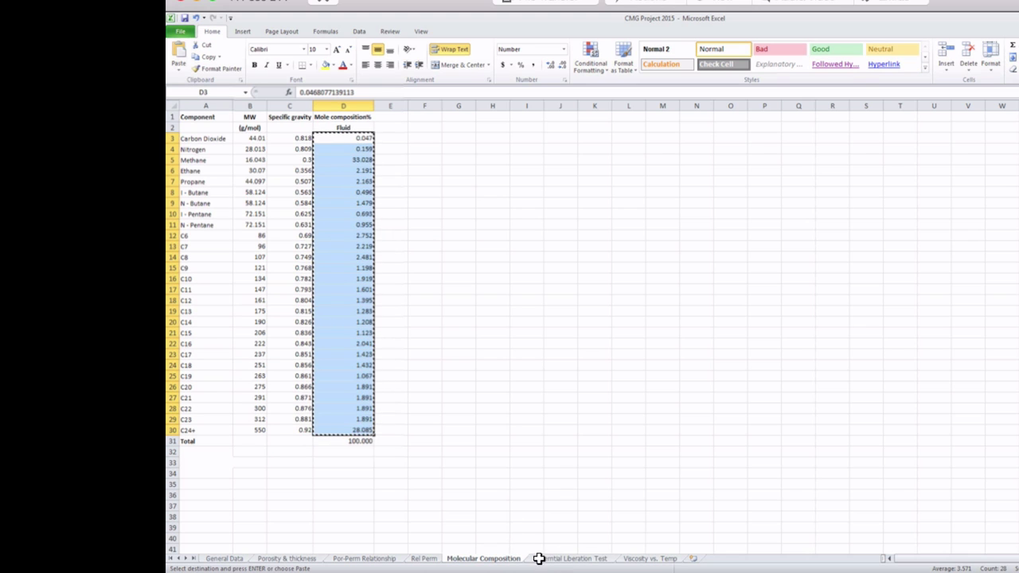
{"action": "key", "text": "alt+Tab"}
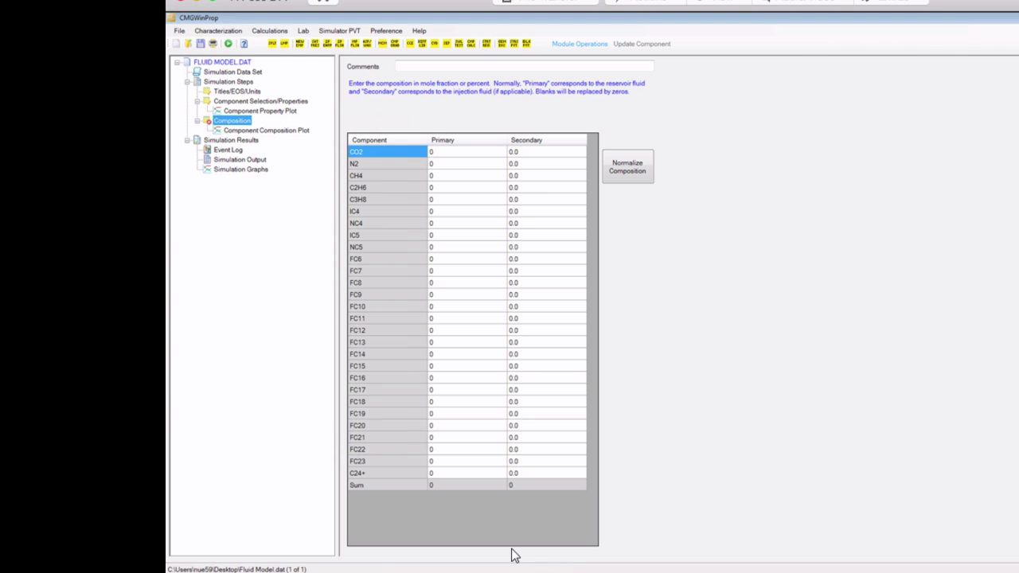
Step: Paste the copied mole compositions into the Primary column from CO2 down to C24+ and save the fluid model
{"action": "left_click", "coordinate": [452, 154]}
{"action": "key", "text": "ctrl+v"}
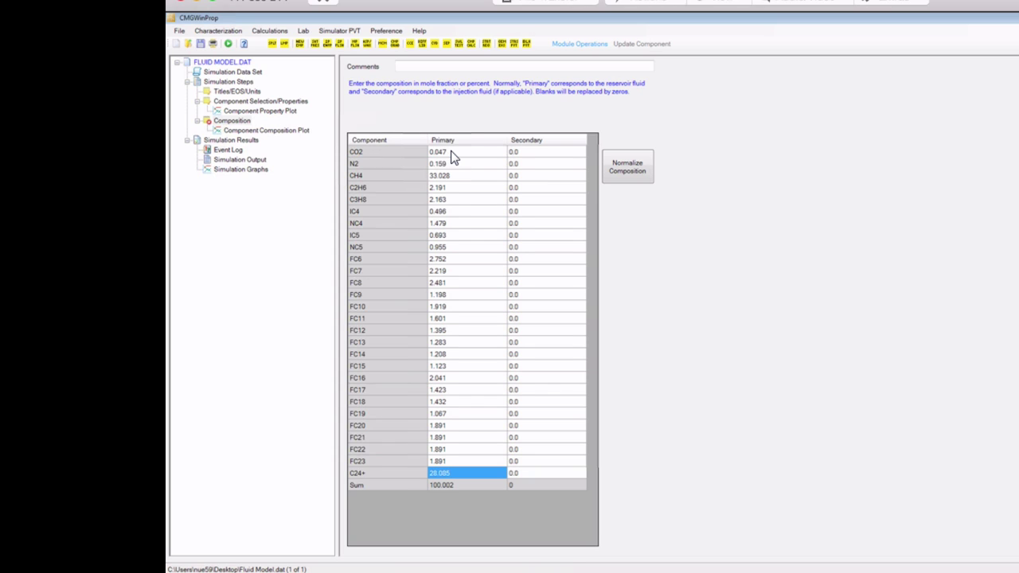
{"action": "left_click", "coordinate": [204, 44]}
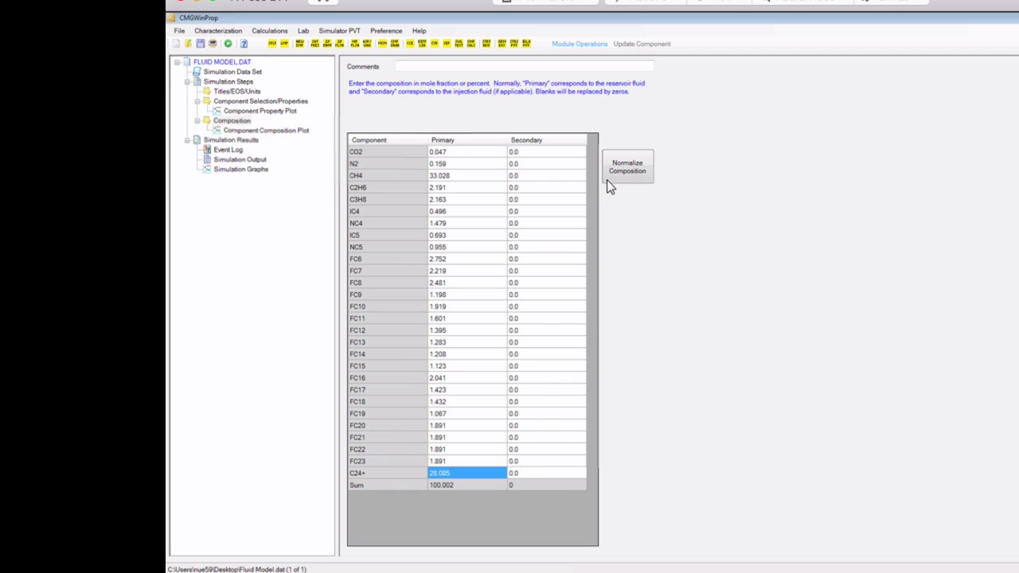
Step: Review the Differential Liberation Test sheet in the CMG Project 2015 Excel workbook and return to WinProp
{"action": "mouse_move", "coordinate": [508, 572]}
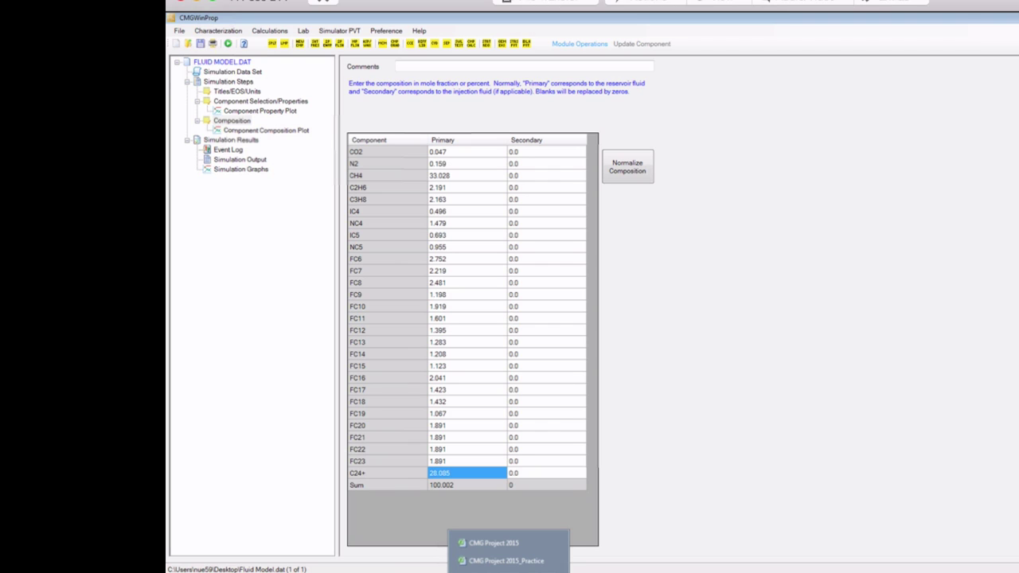
{"action": "left_click", "coordinate": [502, 543]}
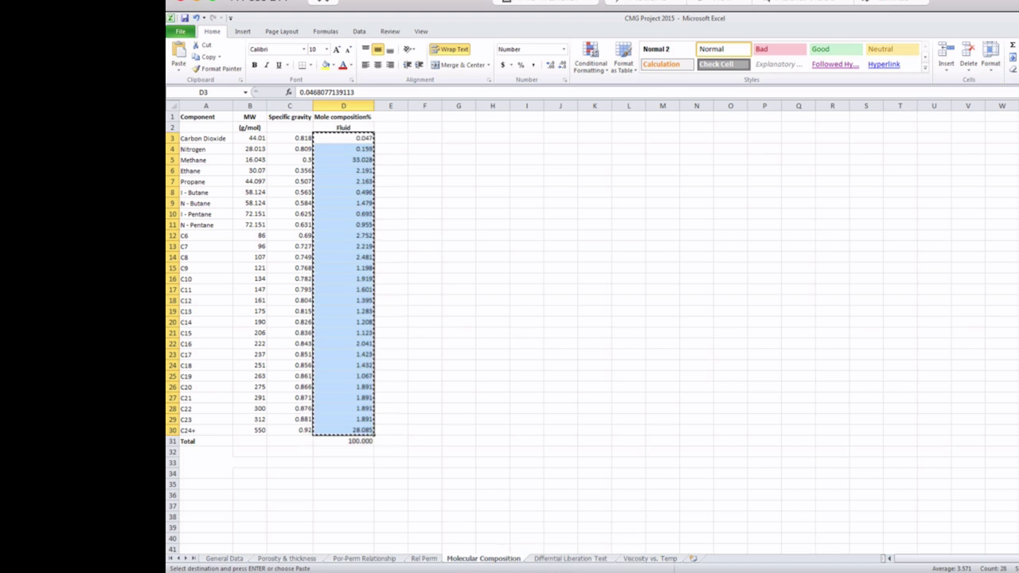
{"action": "left_click", "coordinate": [570, 559]}
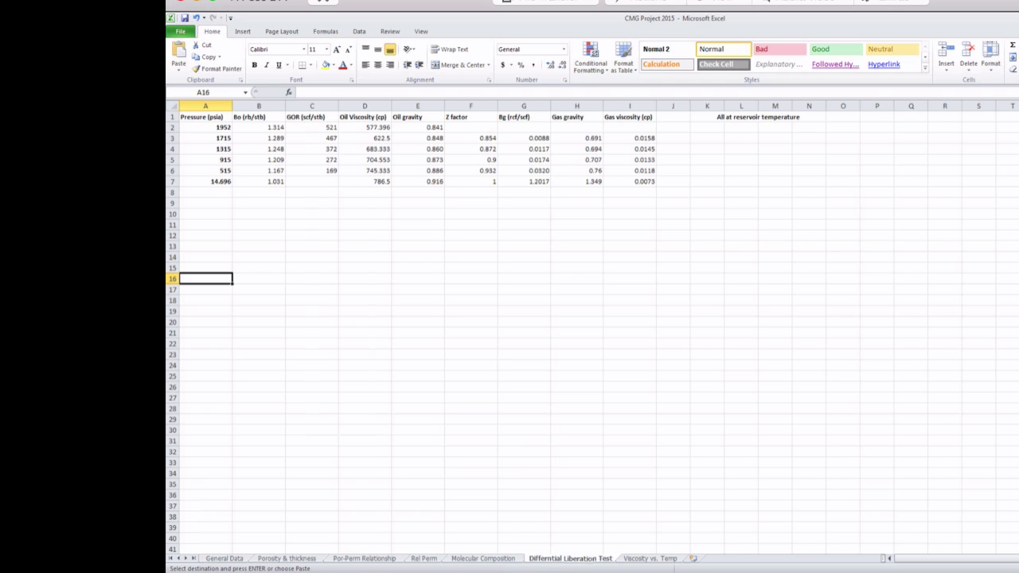
{"action": "left_click", "coordinate": [518, 570]}
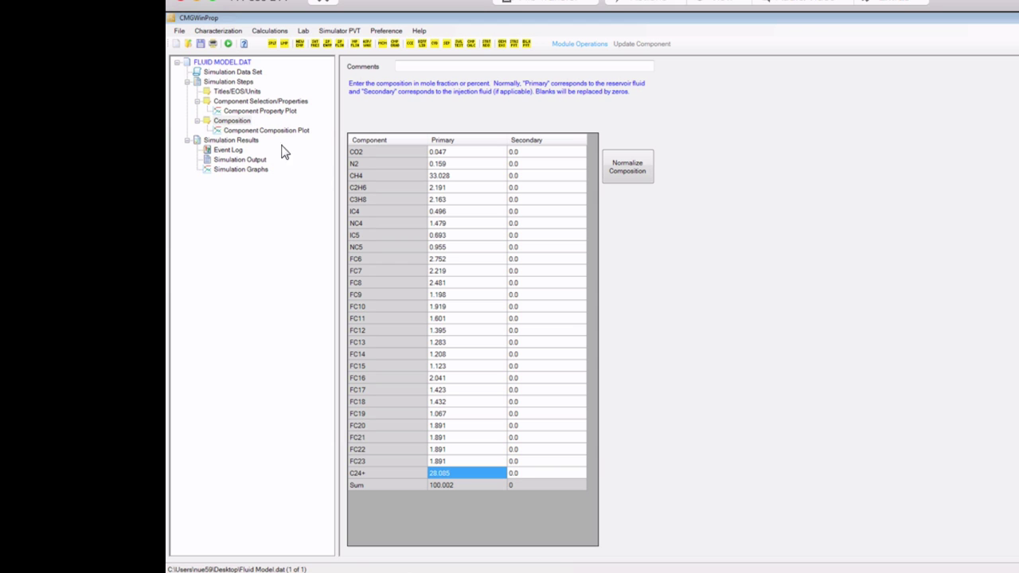
{"action": "right_click", "coordinate": [237, 127]}
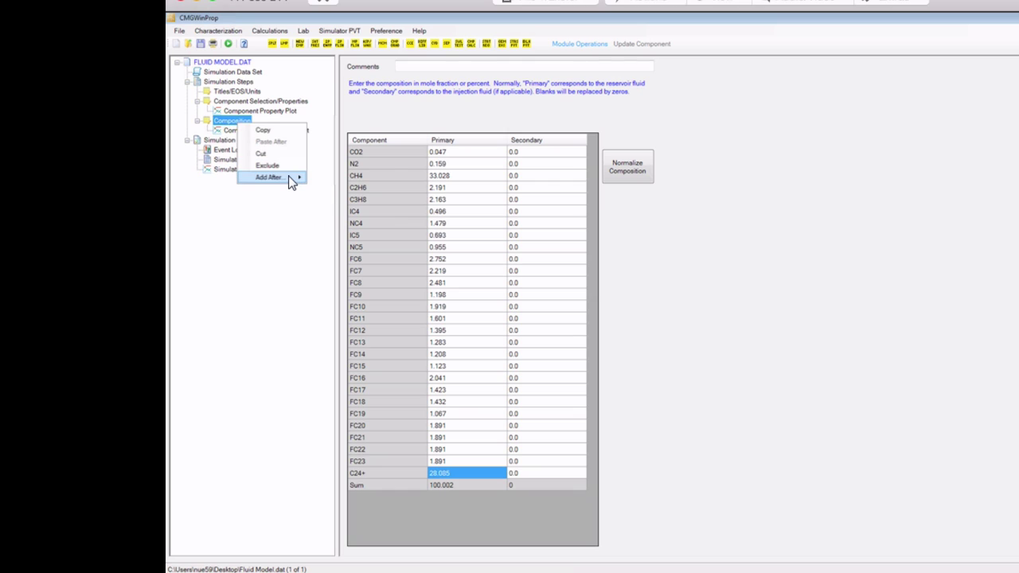
{"action": "mouse_move", "coordinate": [289, 179]}
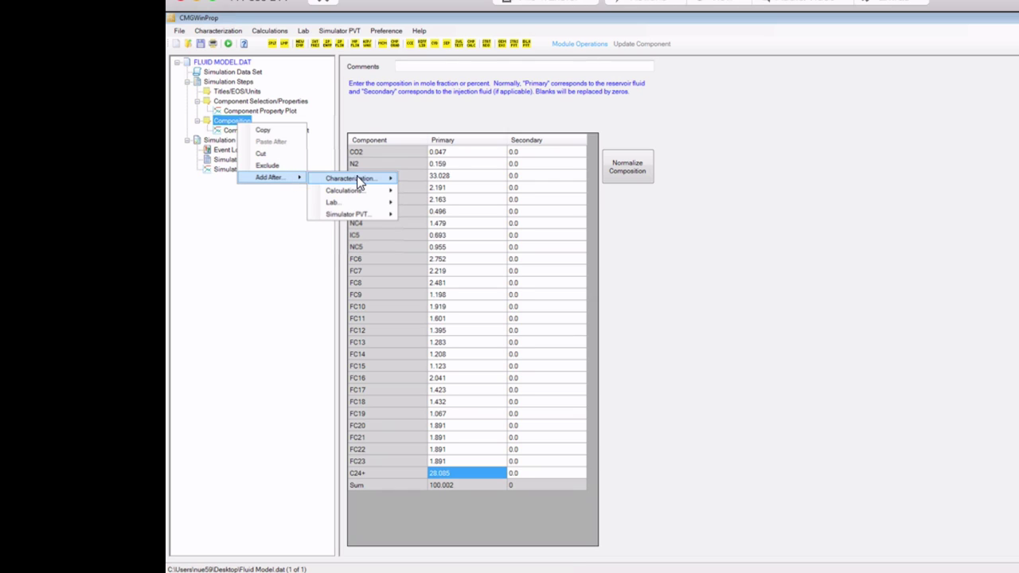
{"action": "mouse_move", "coordinate": [357, 179]}
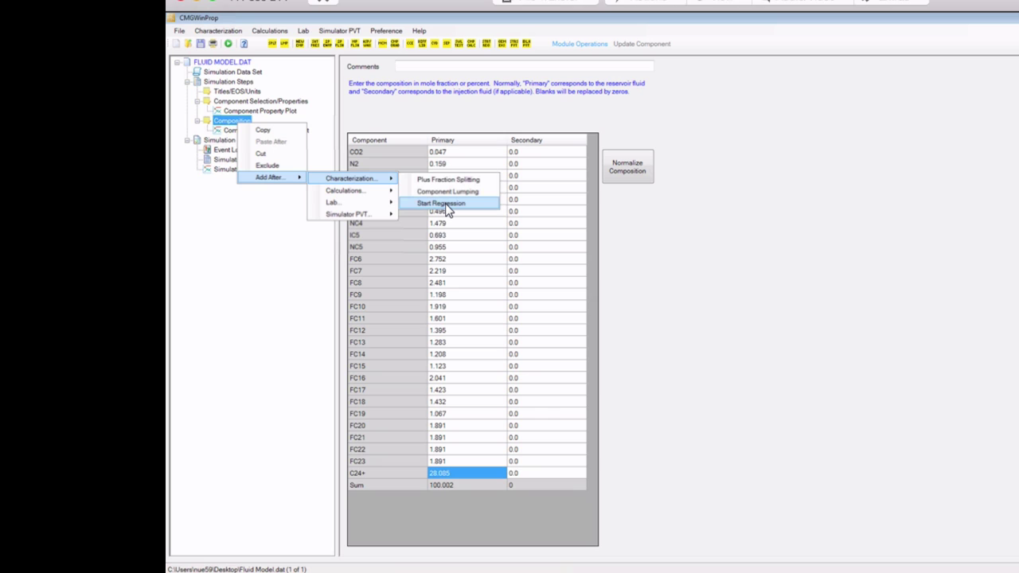
{"action": "left_click", "coordinate": [284, 242]}
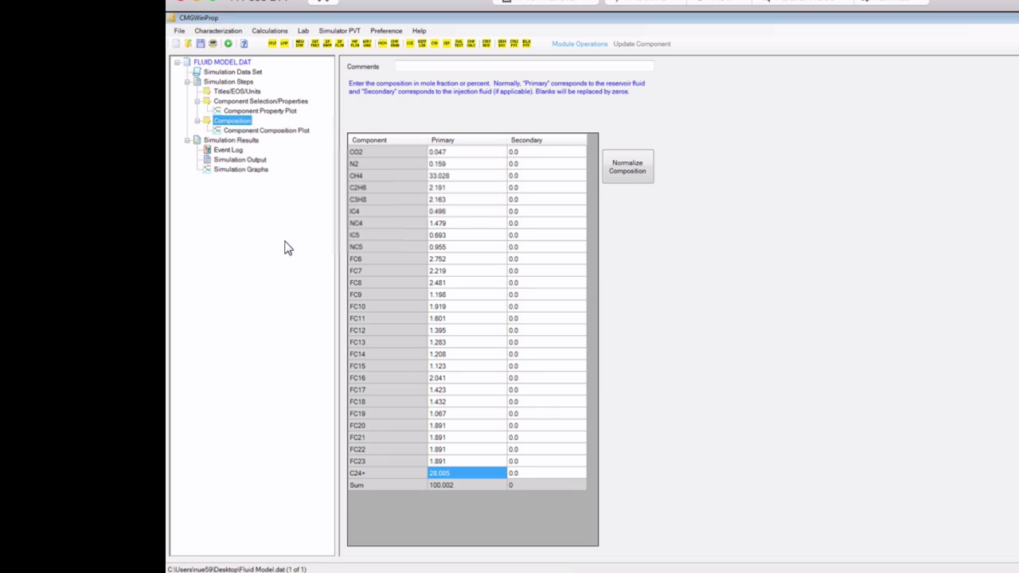
Step: Start a regression block after Composition and add a Differential Liberation lab test into that block
{"action": "right_click", "coordinate": [241, 123]}
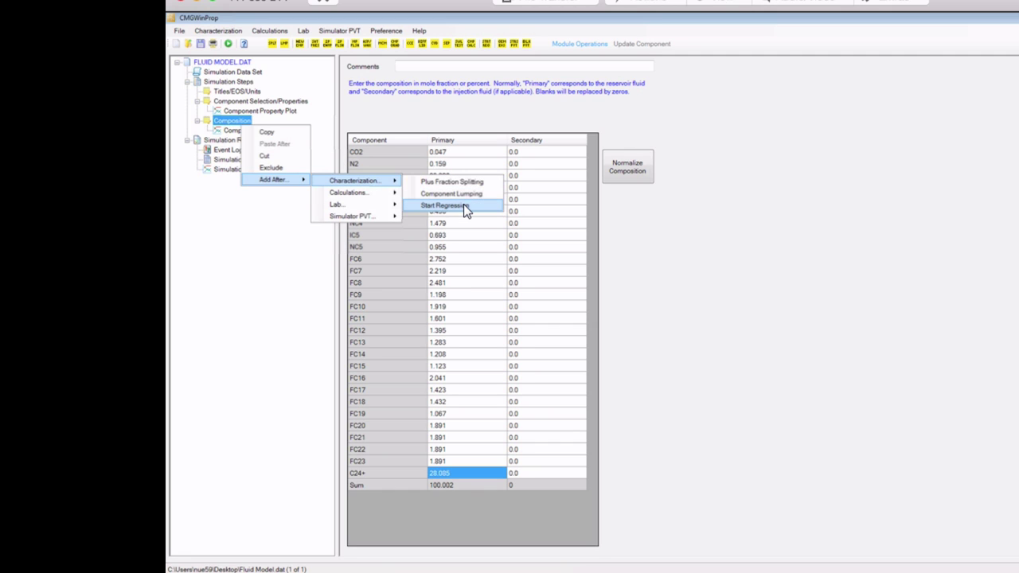
{"action": "left_click", "coordinate": [463, 205]}
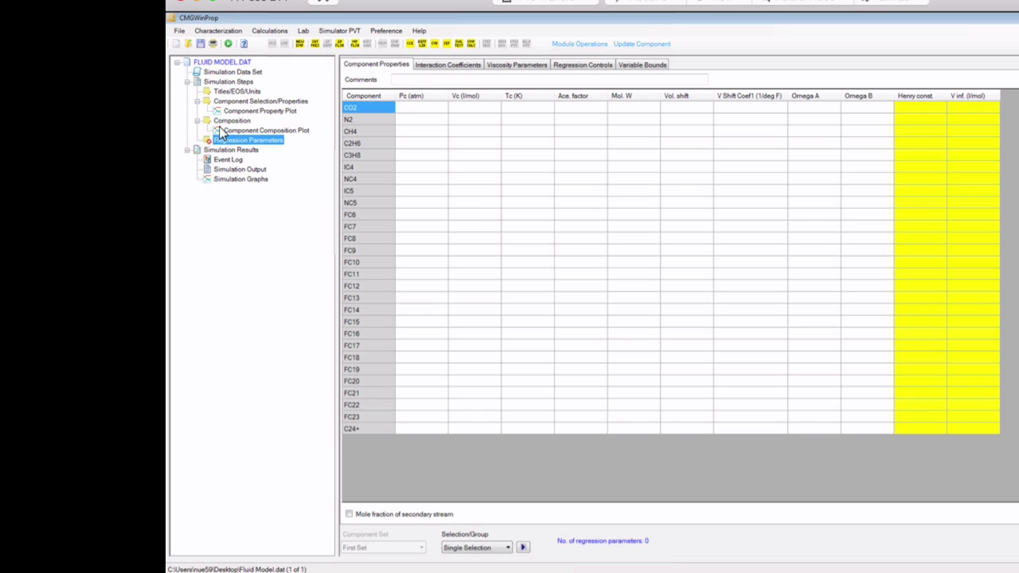
{"action": "mouse_move", "coordinate": [243, 141]}
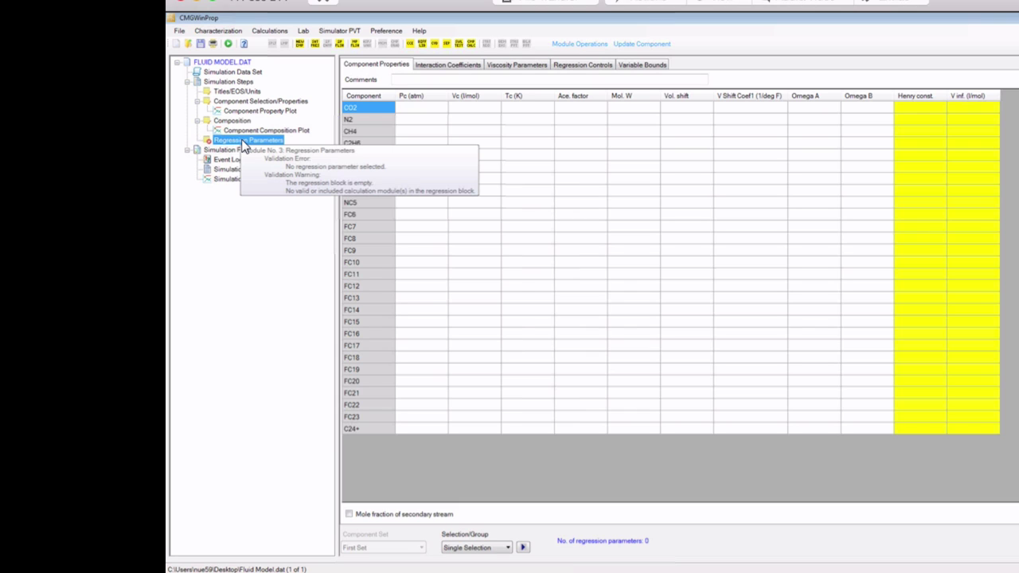
{"action": "right_click", "coordinate": [243, 144]}
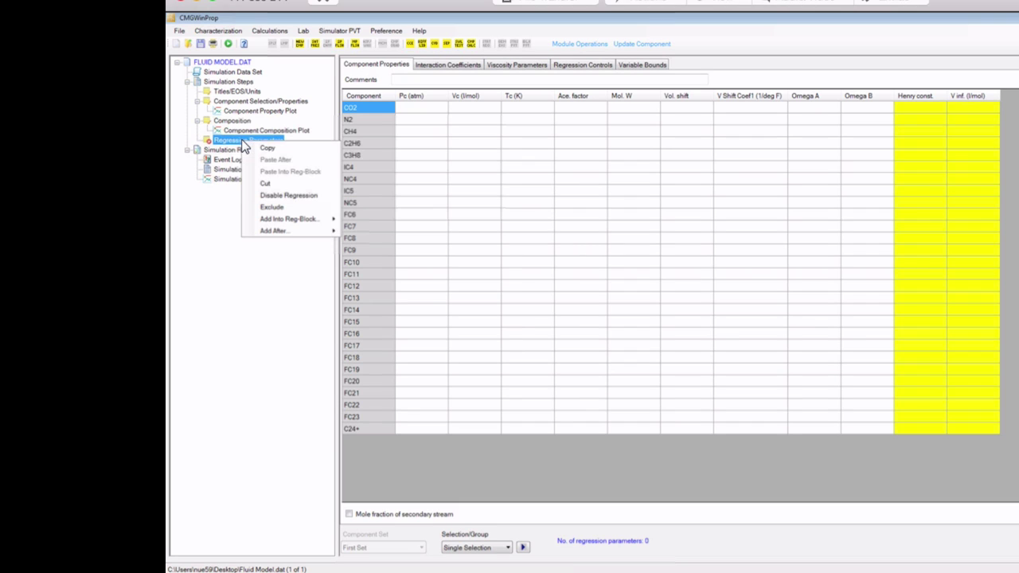
{"action": "mouse_move", "coordinate": [323, 222]}
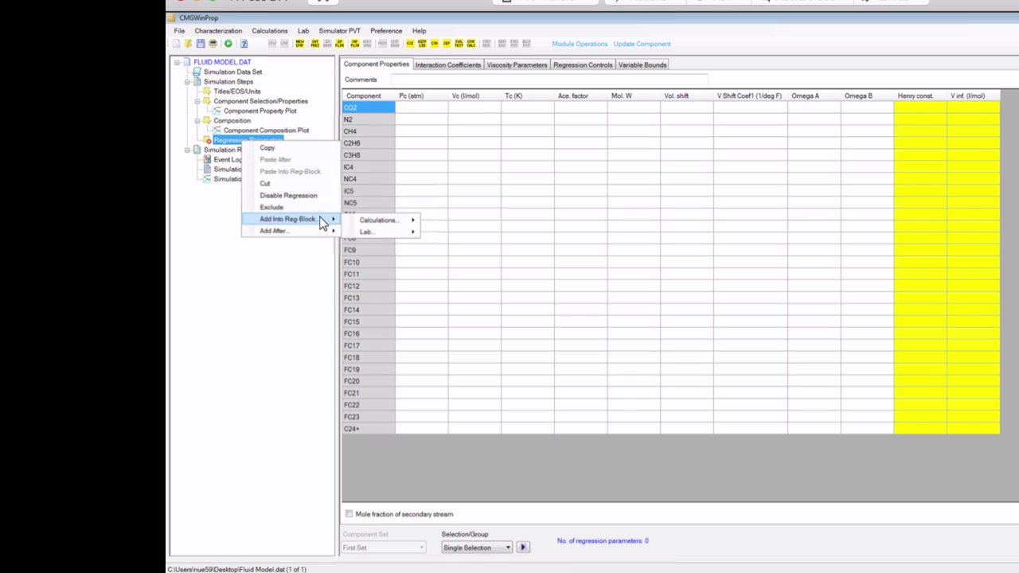
{"action": "mouse_move", "coordinate": [404, 220]}
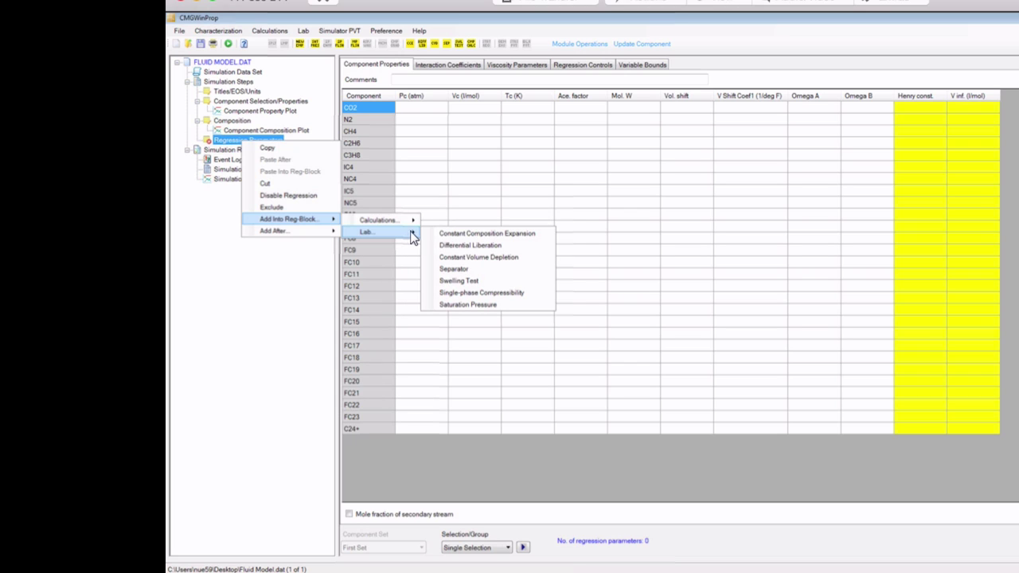
{"action": "left_click", "coordinate": [491, 245]}
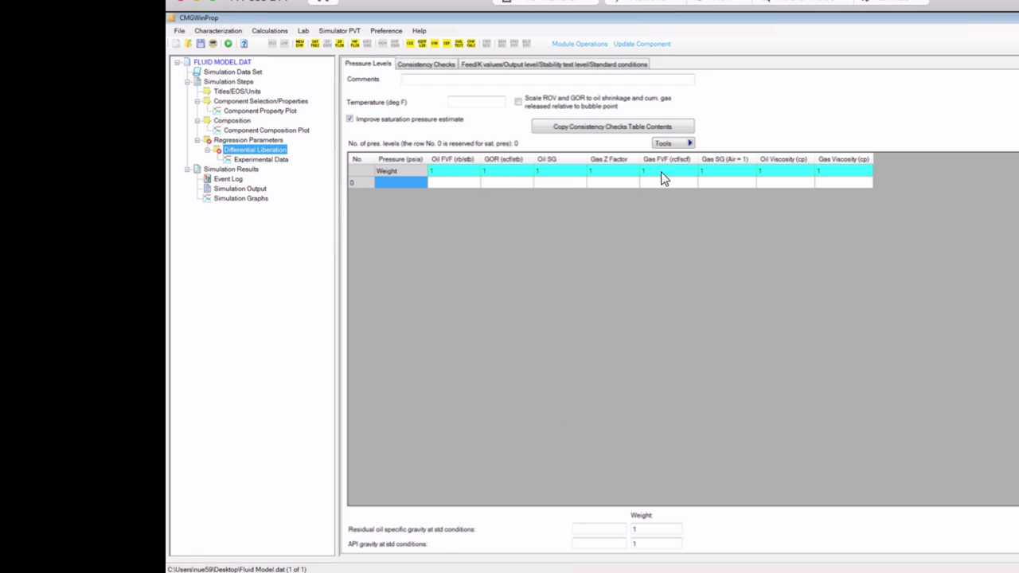
Step: Copy the pressures A2:A7 from Excel's Differential Liberation Test sheet into WinProp's Pressure column, starting at row 0
{"action": "left_click", "coordinate": [510, 567]}
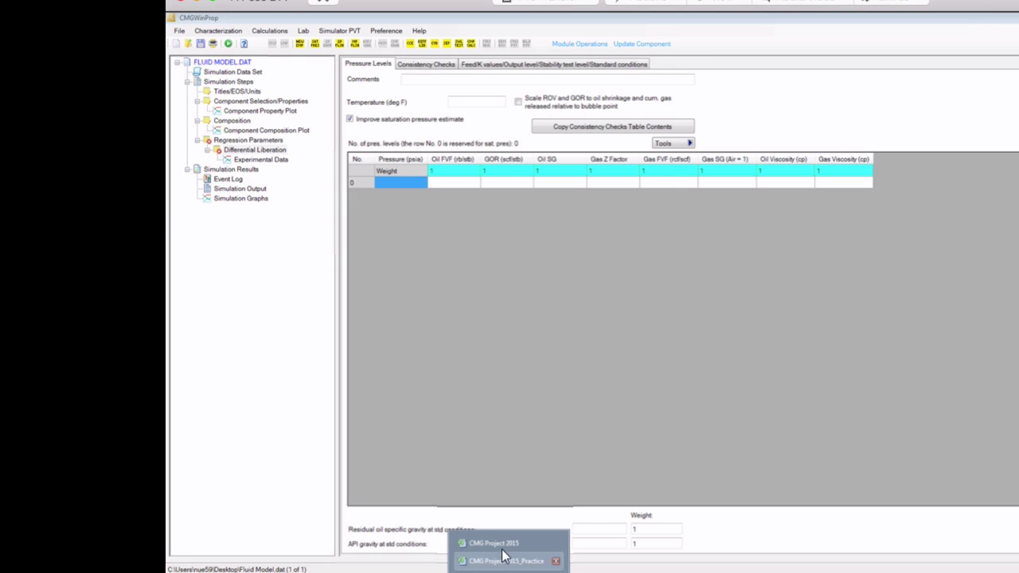
{"action": "left_click", "coordinate": [503, 545]}
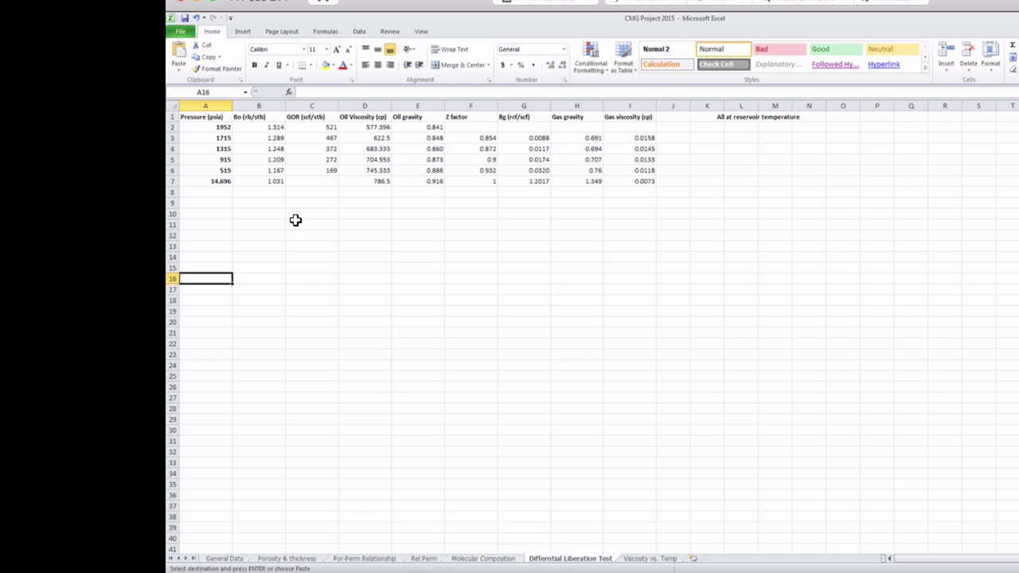
{"action": "left_click_drag", "start_coordinate": [223, 129], "coordinate": [216, 179]}
{"action": "key", "text": "ctrl+c"}
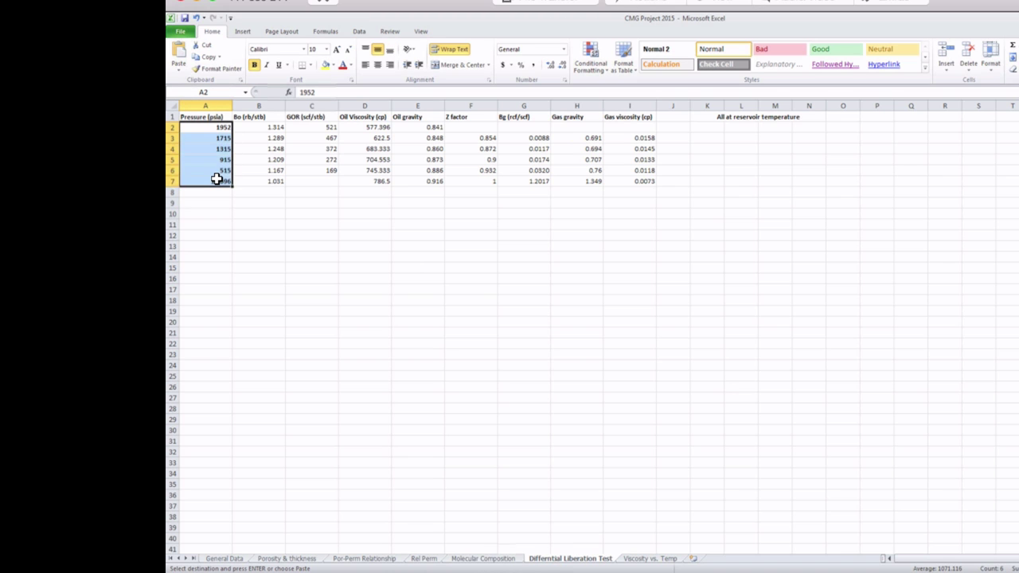
{"action": "left_click", "coordinate": [570, 568]}
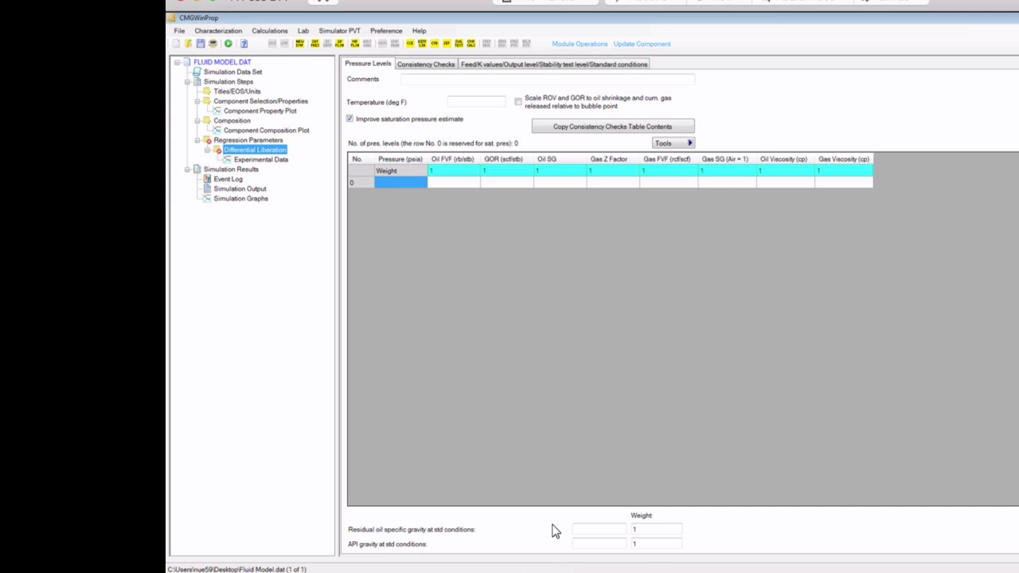
{"action": "left_click", "coordinate": [405, 181]}
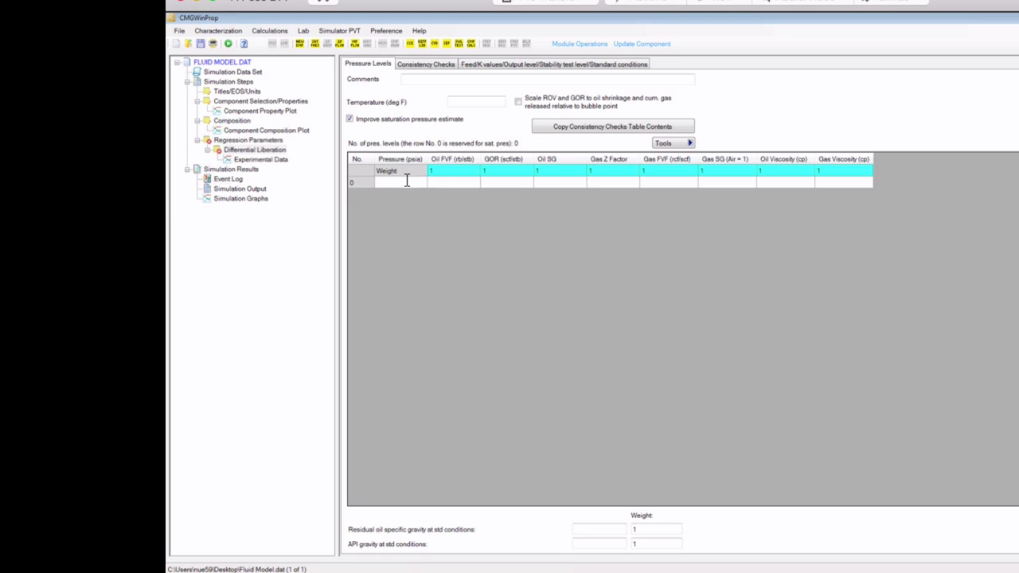
{"action": "type", "text": "1952"}
{"action": "left_click", "coordinate": [361, 181]}
{"action": "left_click", "coordinate": [397, 183]}
{"action": "key", "text": "ctrl+v"}
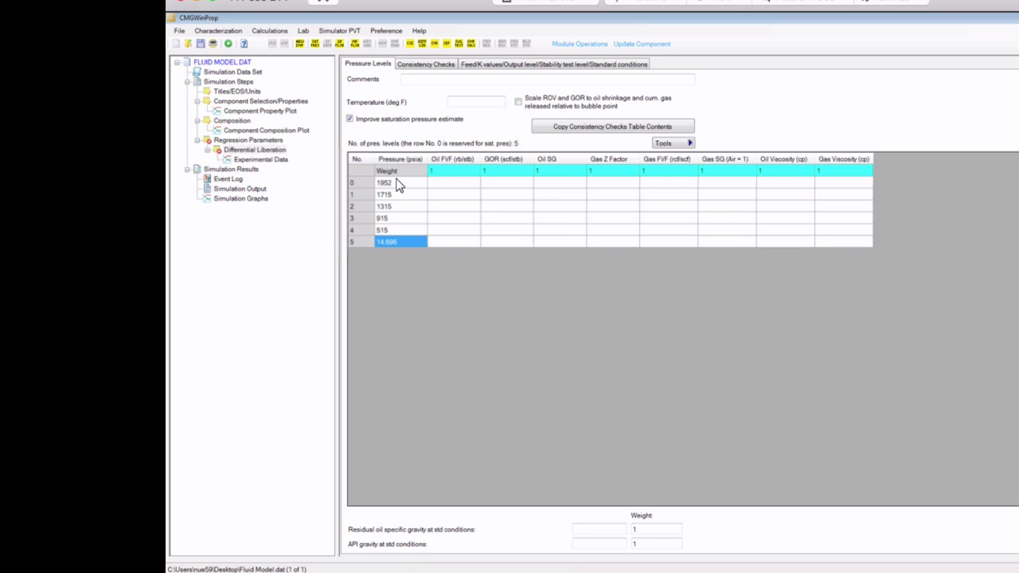
Step: Copy the Bo values B2:B7 from Excel into the Oil FVF column of WinProp's differential liberation table, starting at row 0
{"action": "left_click", "coordinate": [456, 195]}
{"action": "left_click", "coordinate": [451, 183]}
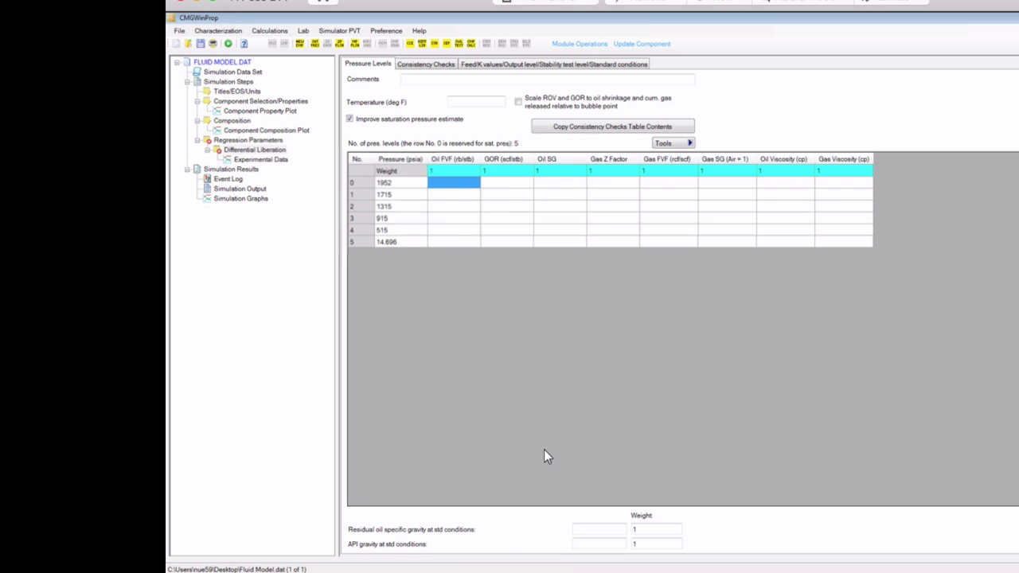
{"action": "left_click", "coordinate": [487, 538]}
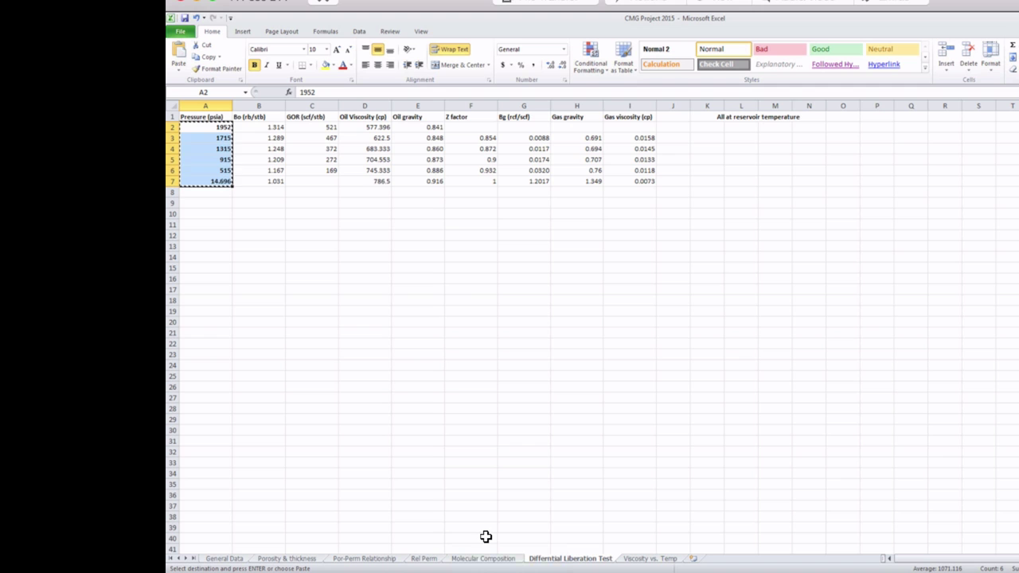
{"action": "left_click", "coordinate": [266, 128]}
{"action": "left_click_drag", "start_coordinate": [266, 127], "coordinate": [266, 178]}
{"action": "key", "text": "ctrl+c"}
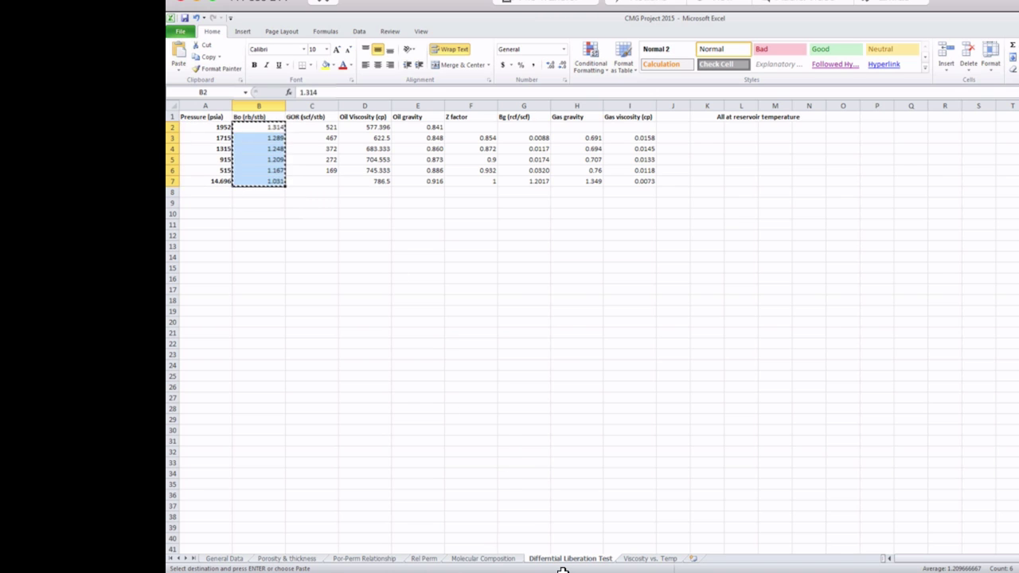
{"action": "left_click", "coordinate": [564, 567]}
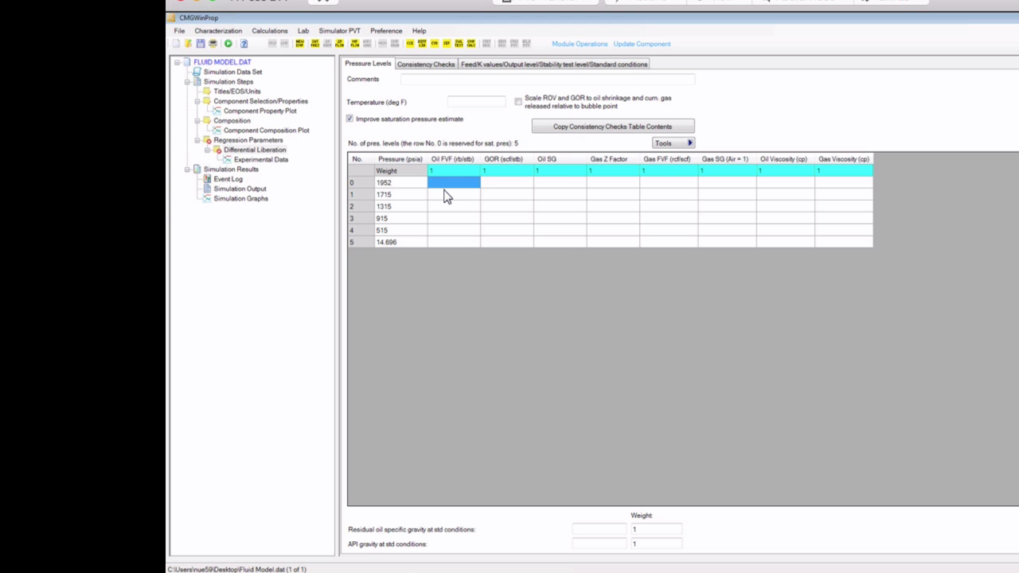
{"action": "key", "text": "ctrl+v"}
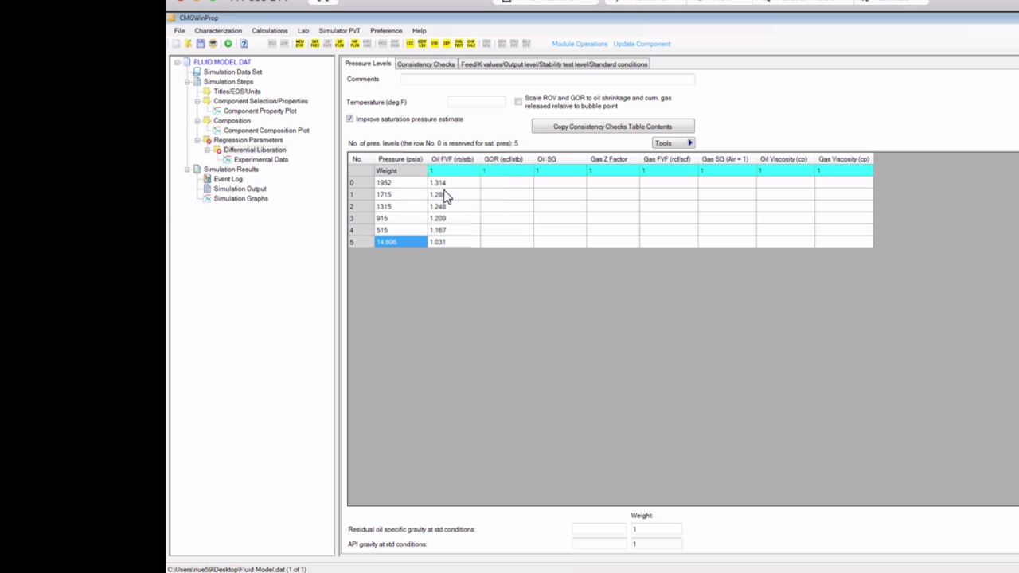
Step: Copy the GOR values C2:C6 from Excel into the GOR column of WinProp's differential liberation table, starting at row 0
{"action": "left_click", "coordinate": [508, 189]}
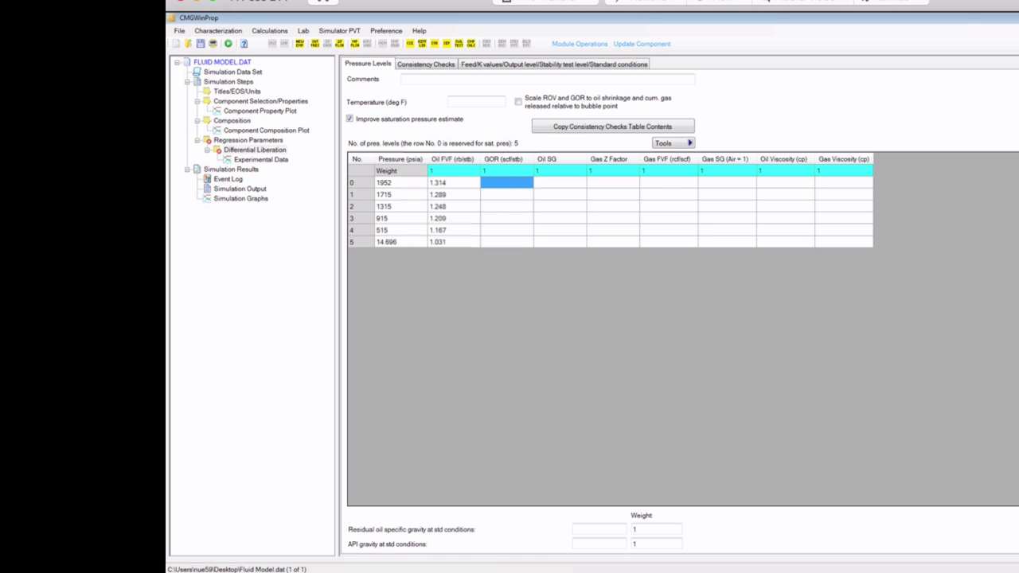
{"action": "mouse_move", "coordinate": [507, 569]}
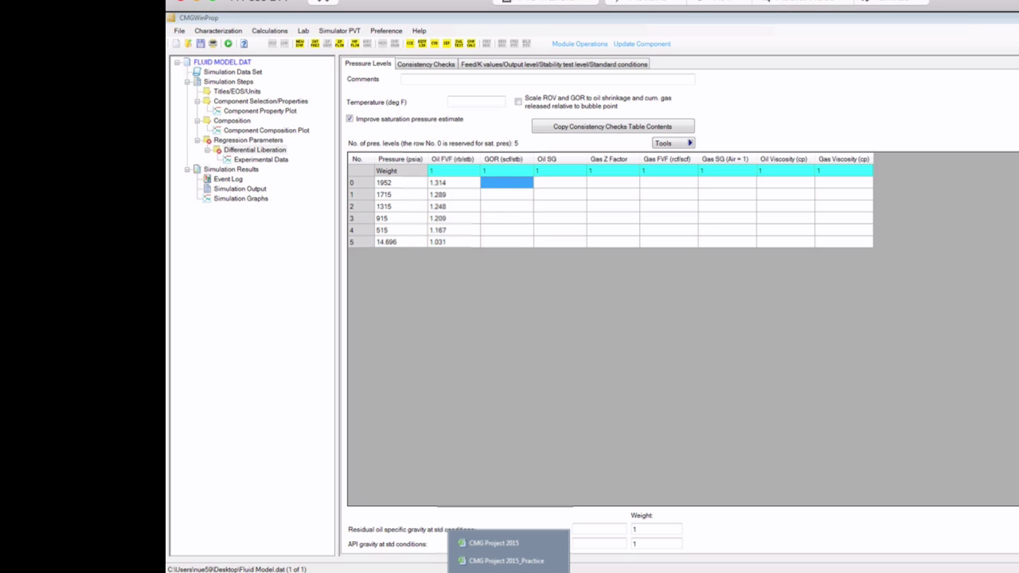
{"action": "left_click", "coordinate": [498, 545]}
{"action": "left_click_drag", "start_coordinate": [326, 131], "coordinate": [323, 171]}
{"action": "key", "text": "ctrl+c"}
{"action": "left_click", "coordinate": [507, 569]}
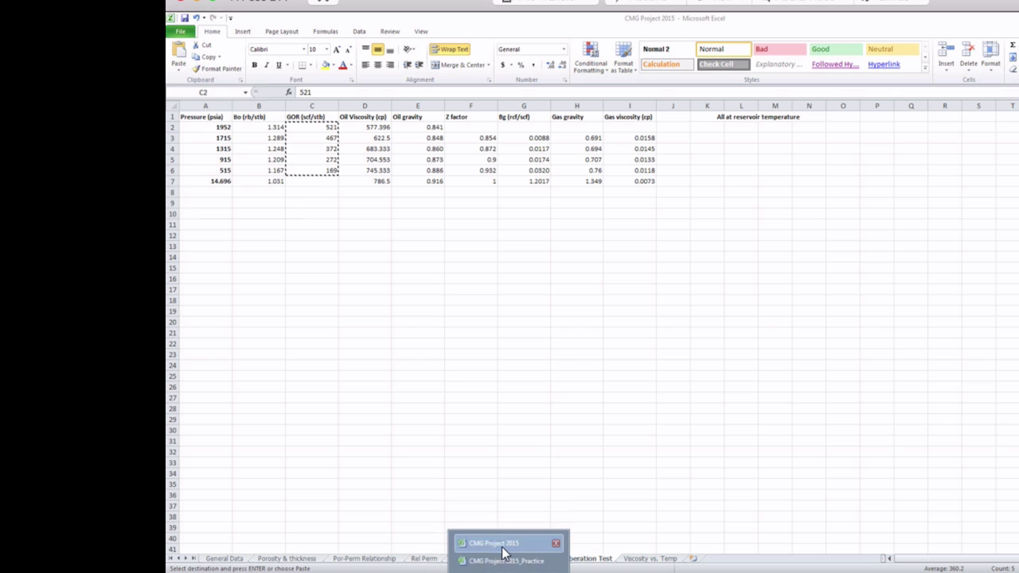
{"action": "key", "text": "alt+Tab"}
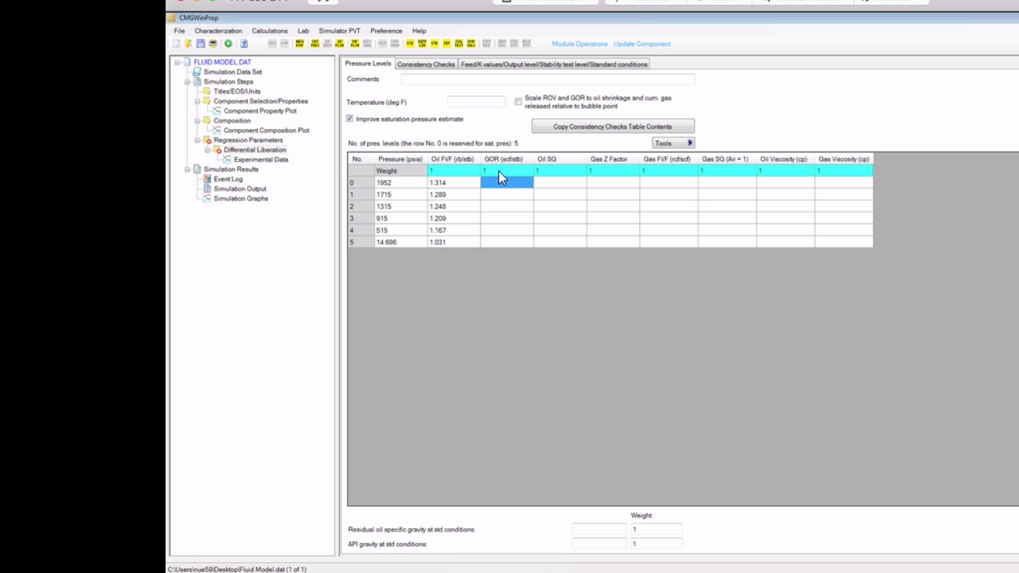
{"action": "key", "text": "ctrl+v"}
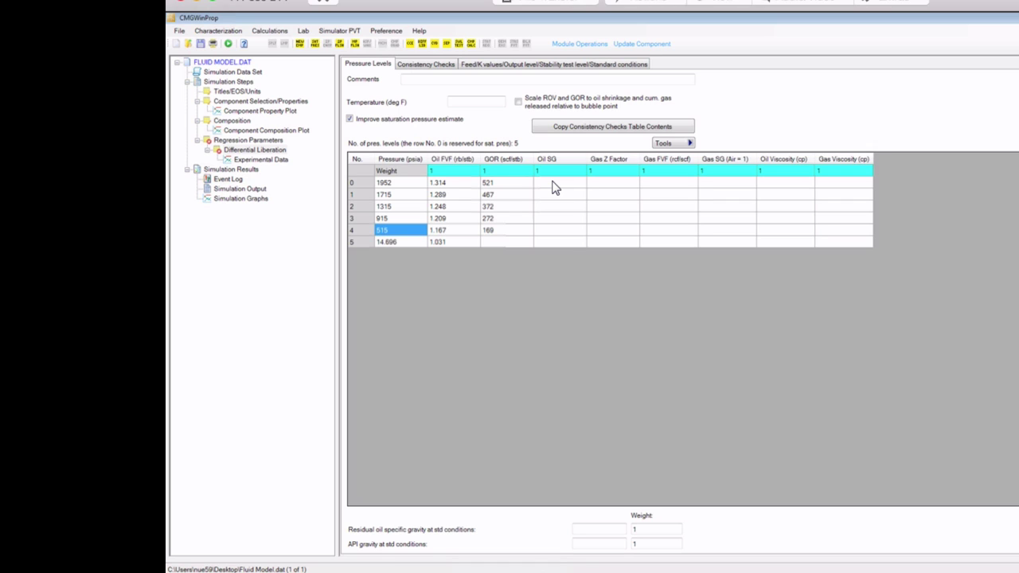
Step: Copy the oil gravity values E2:E7 from Excel's CMG Project 2015 workbook into WinProp's Oil SG column, starting at row 0
{"action": "mouse_move", "coordinate": [506, 570]}
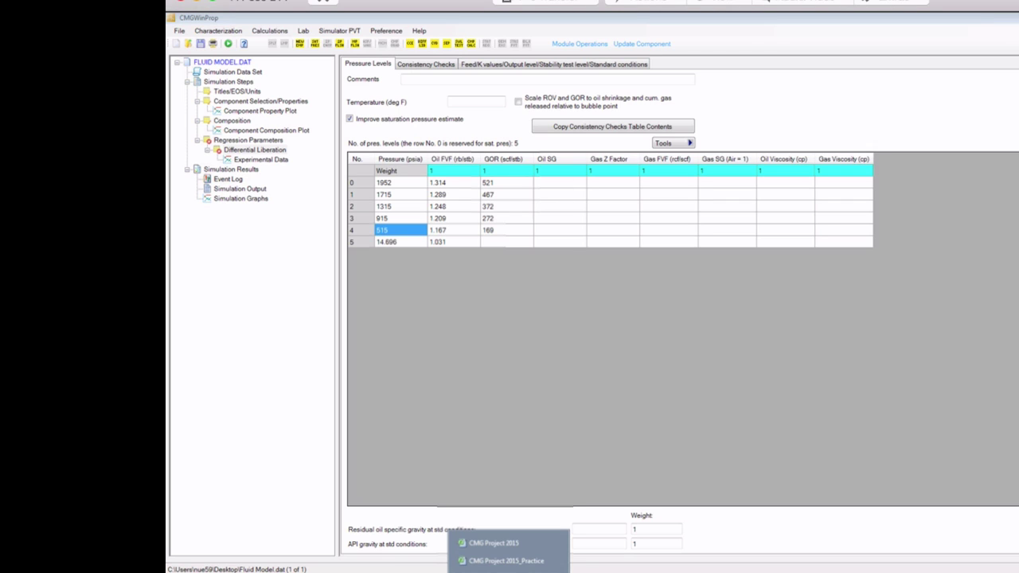
{"action": "left_click", "coordinate": [504, 546]}
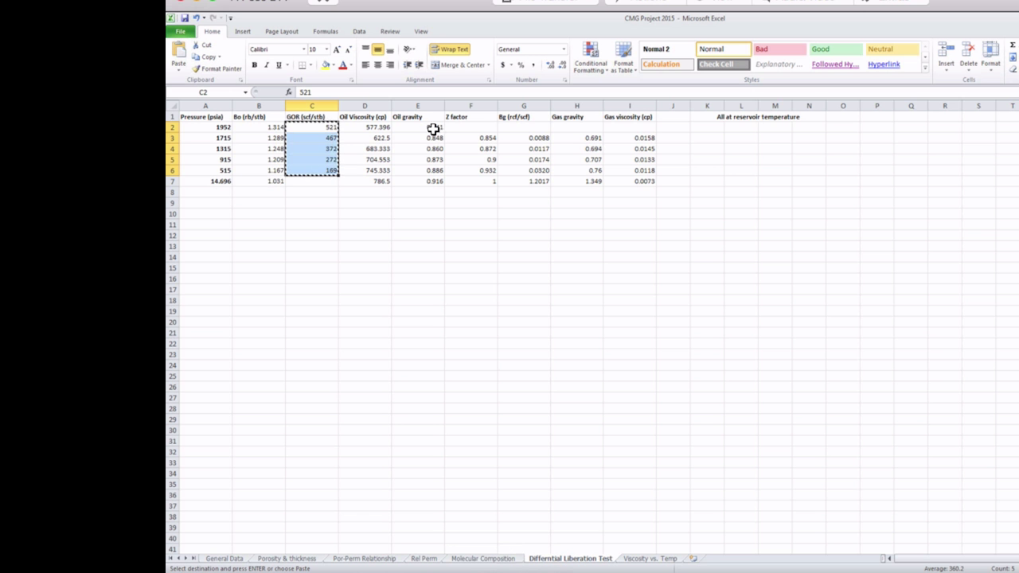
{"action": "left_click_drag", "start_coordinate": [435, 130], "coordinate": [435, 182]}
{"action": "key", "text": "ctrl+c"}
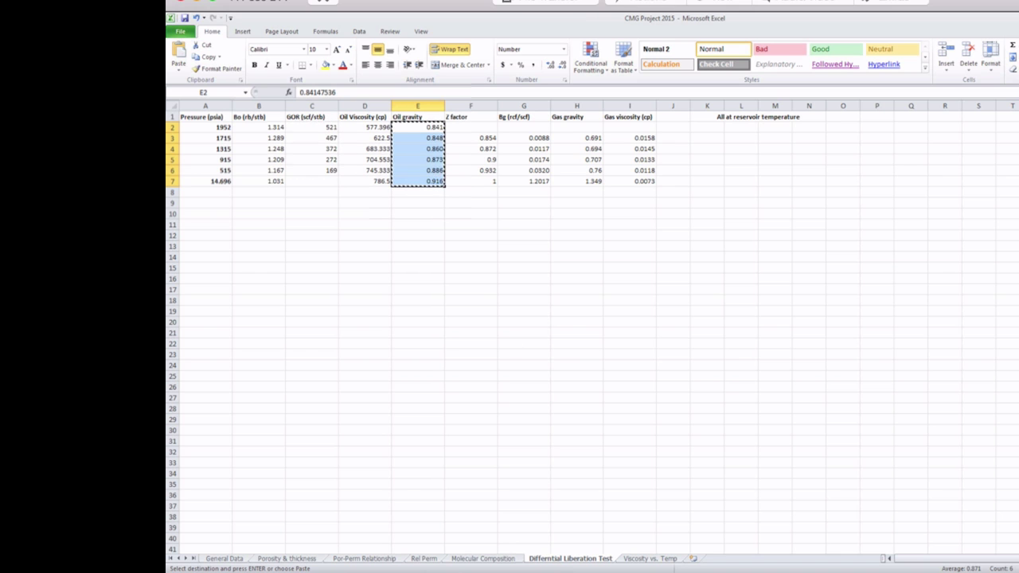
{"action": "mouse_move", "coordinate": [502, 570]}
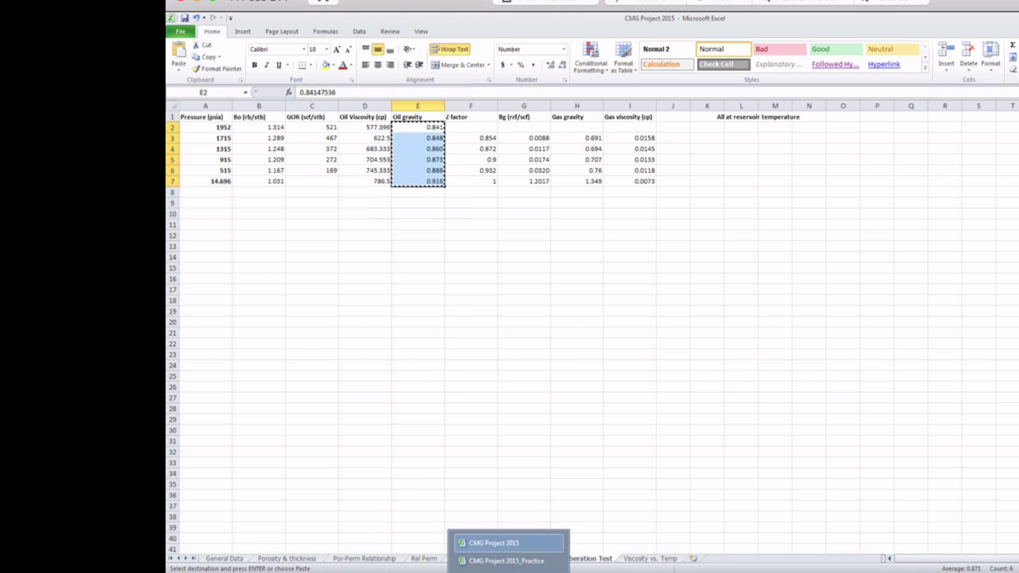
{"action": "key", "text": "alt+Tab"}
{"action": "left_click", "coordinate": [555, 185]}
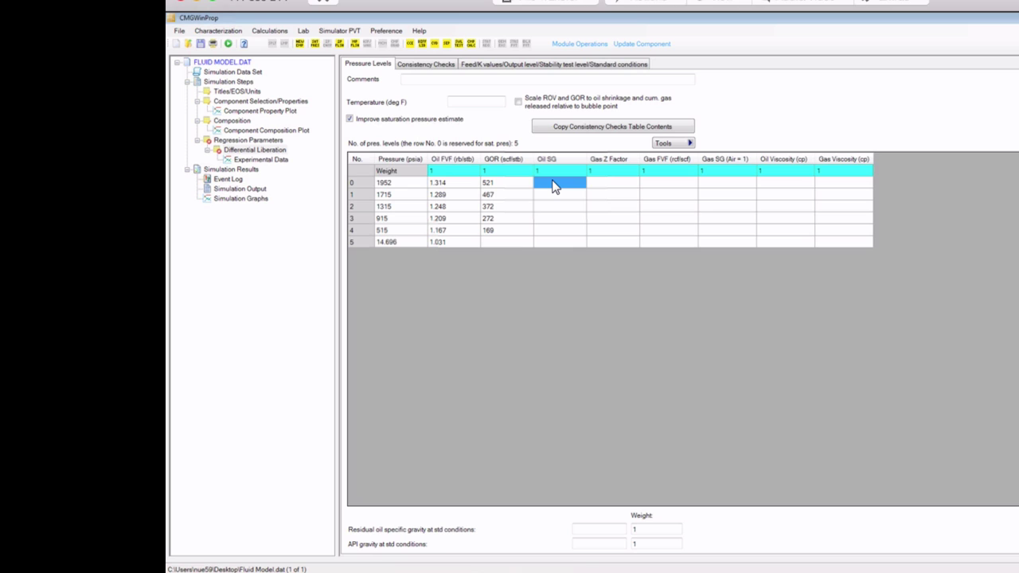
{"action": "key", "text": "ctrl+v"}
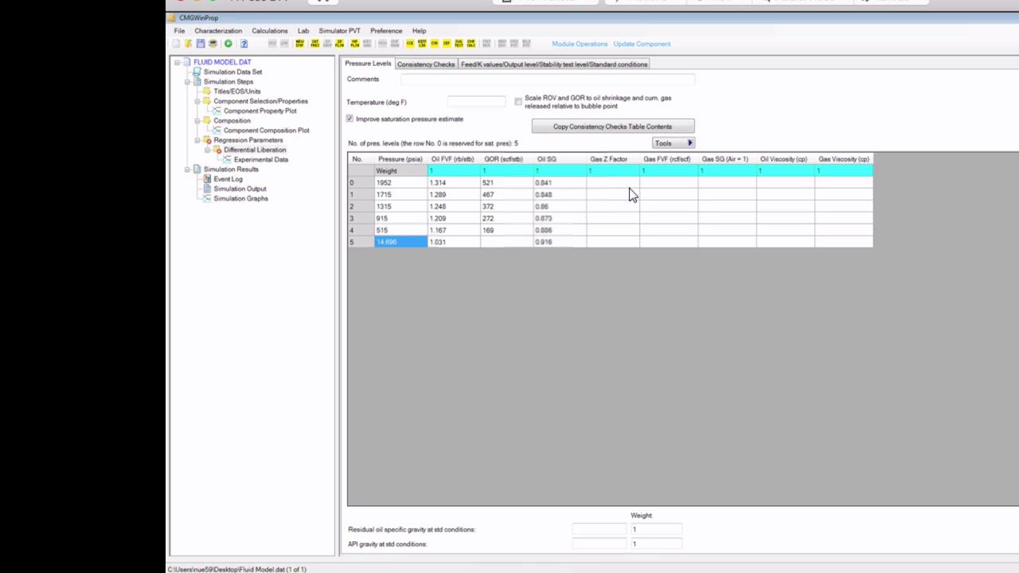
Step: Copy the Z factor cells F2:F7 from Excel into the Gas Z Factor column of WinProp's differential liberation table, starting at row 0
{"action": "mouse_move", "coordinate": [508, 570]}
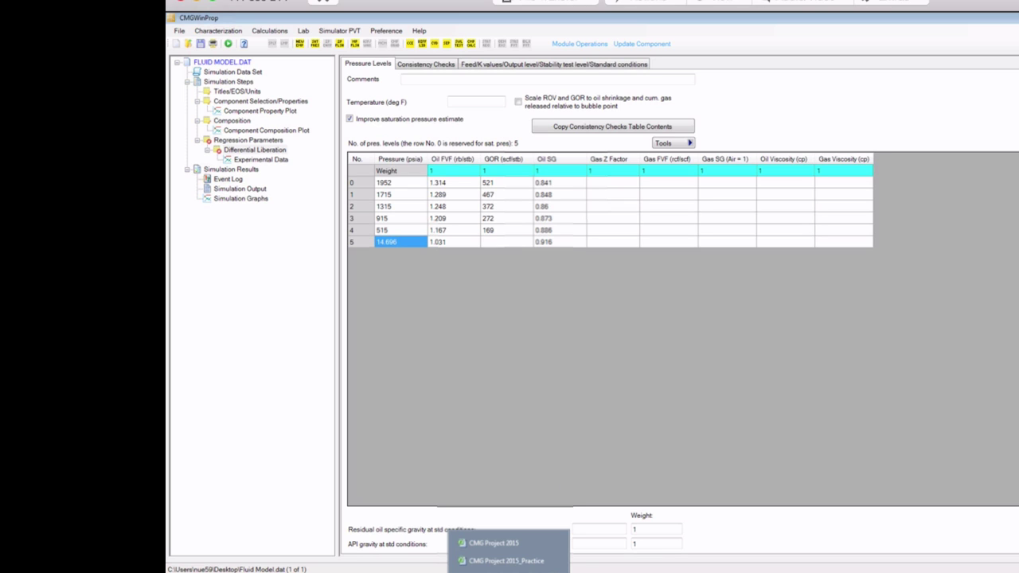
{"action": "left_click", "coordinate": [493, 543]}
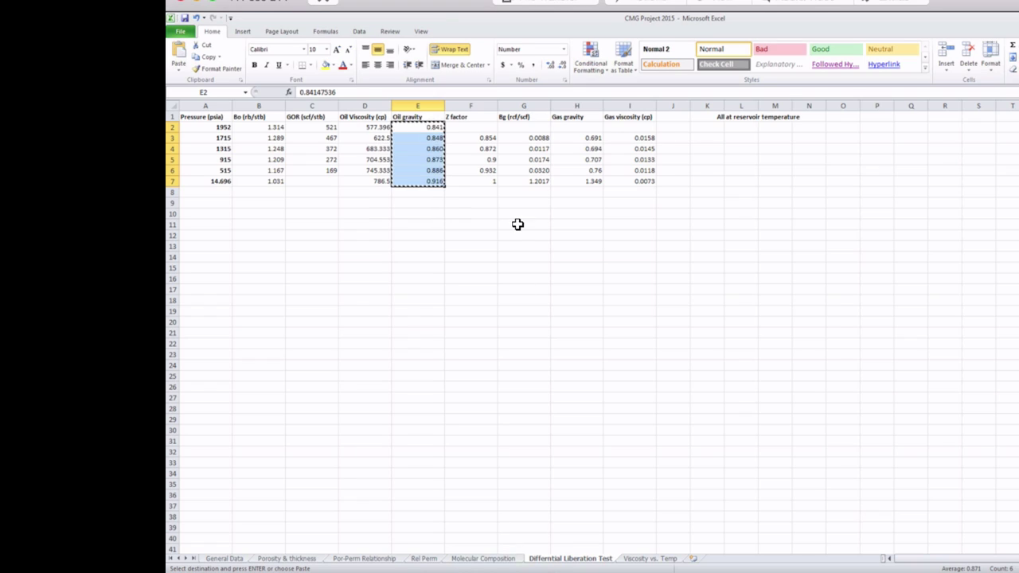
{"action": "left_click_drag", "start_coordinate": [476, 132], "coordinate": [477, 182]}
{"action": "key", "text": "ctrl+c"}
{"action": "left_click", "coordinate": [477, 570]}
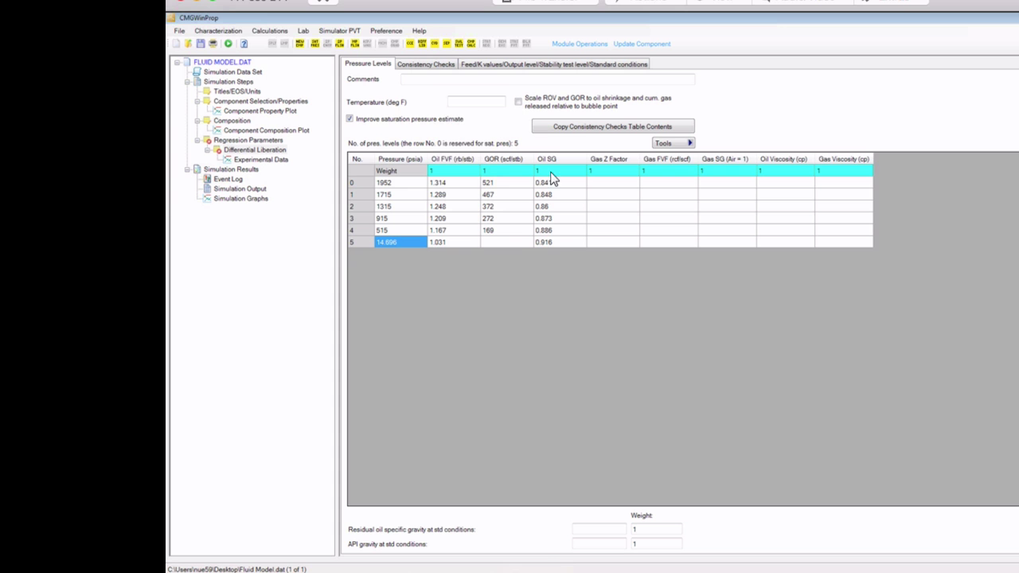
{"action": "left_click", "coordinate": [604, 184]}
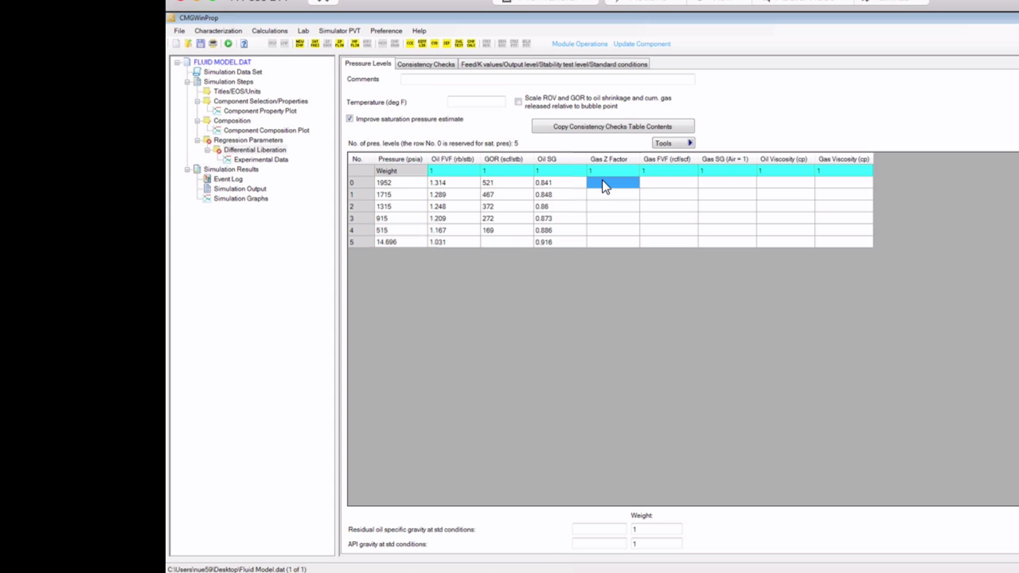
{"action": "key", "text": "ctrl+v"}
Step: Copy the Bg cells G2:G7 from Excel into the Gas FVF column of WinProp's differential liberation table, starting at row 0
{"action": "left_click", "coordinate": [654, 184]}
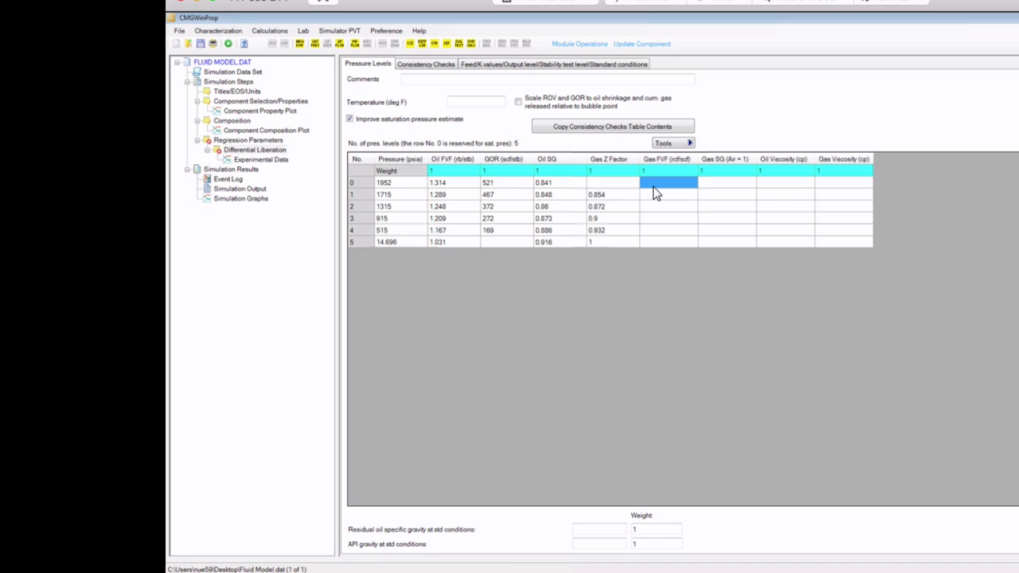
{"action": "mouse_move", "coordinate": [484, 569]}
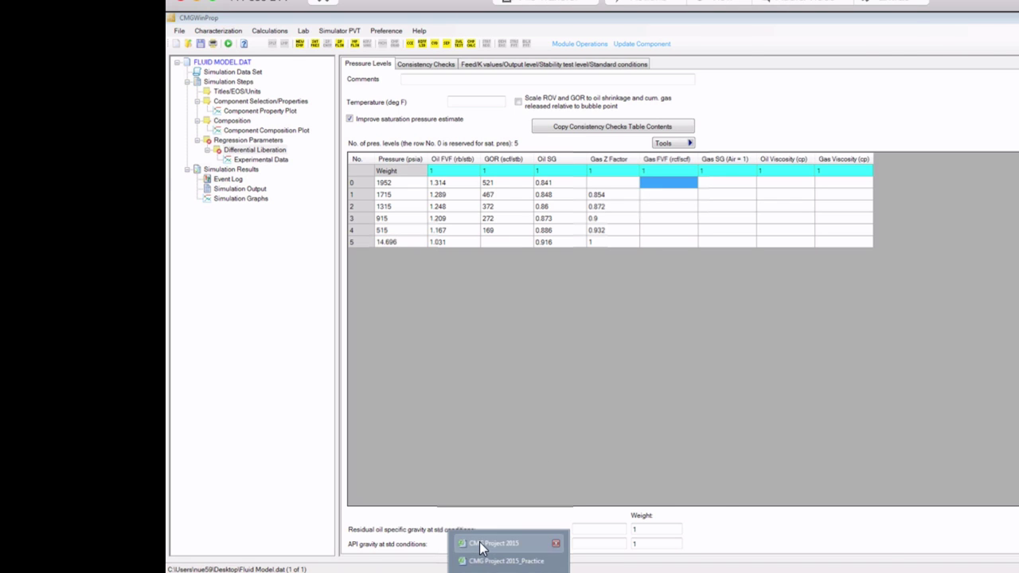
{"action": "left_click", "coordinate": [485, 543]}
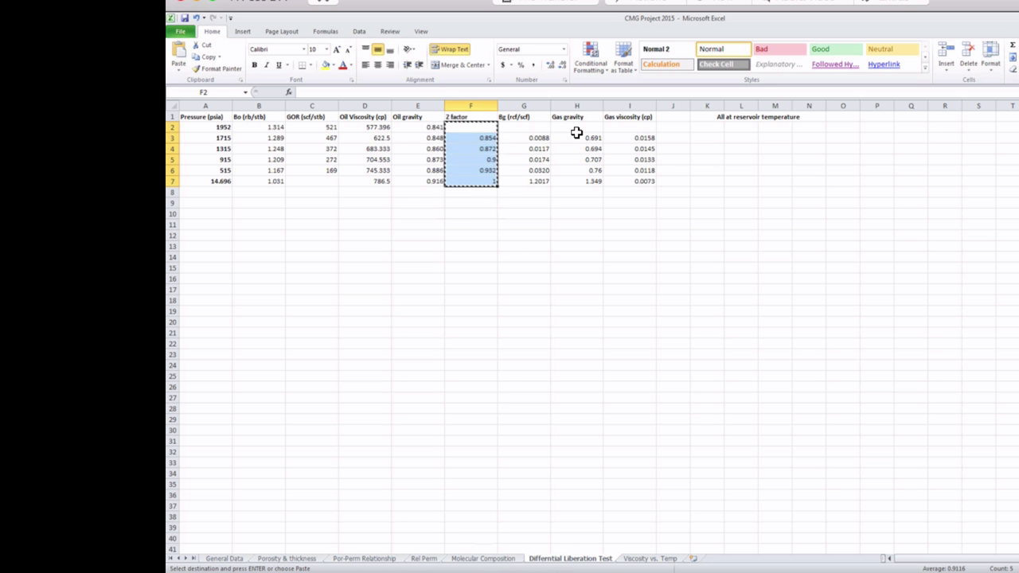
{"action": "left_click_drag", "start_coordinate": [530, 130], "coordinate": [528, 181]}
{"action": "key", "text": "ctrl+c"}
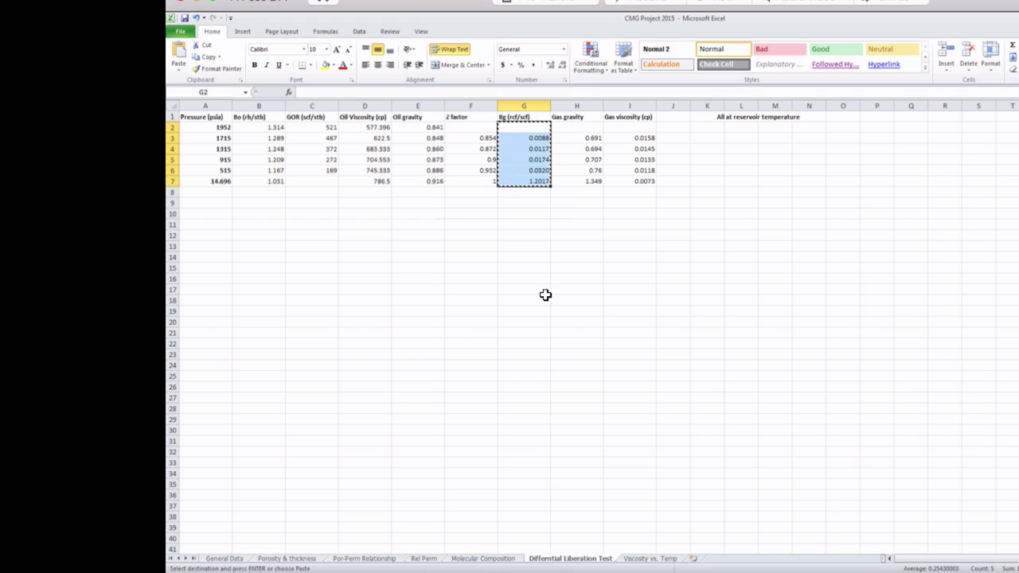
{"action": "key", "text": "alt+Tab"}
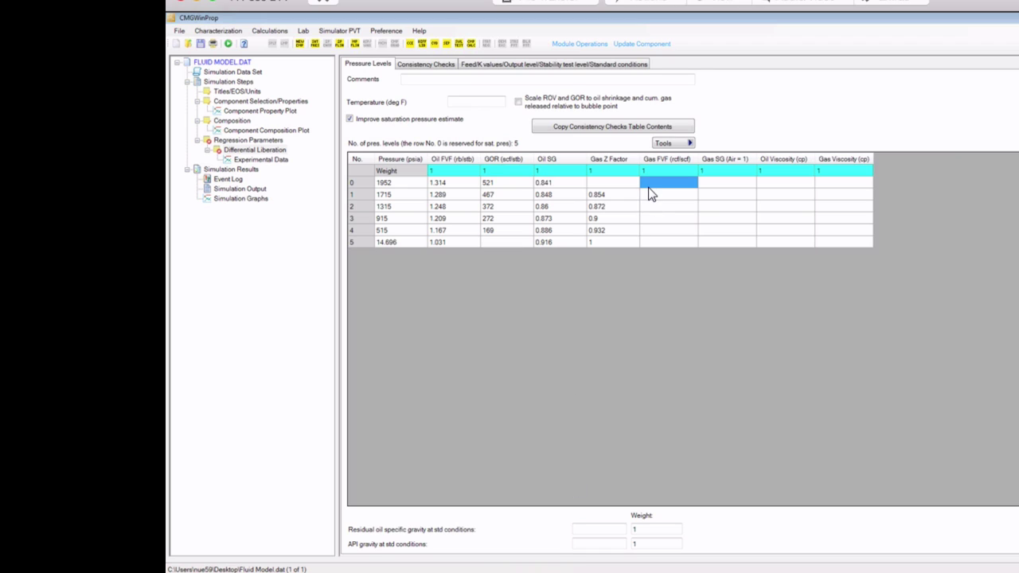
{"action": "key", "text": "ctrl+v"}
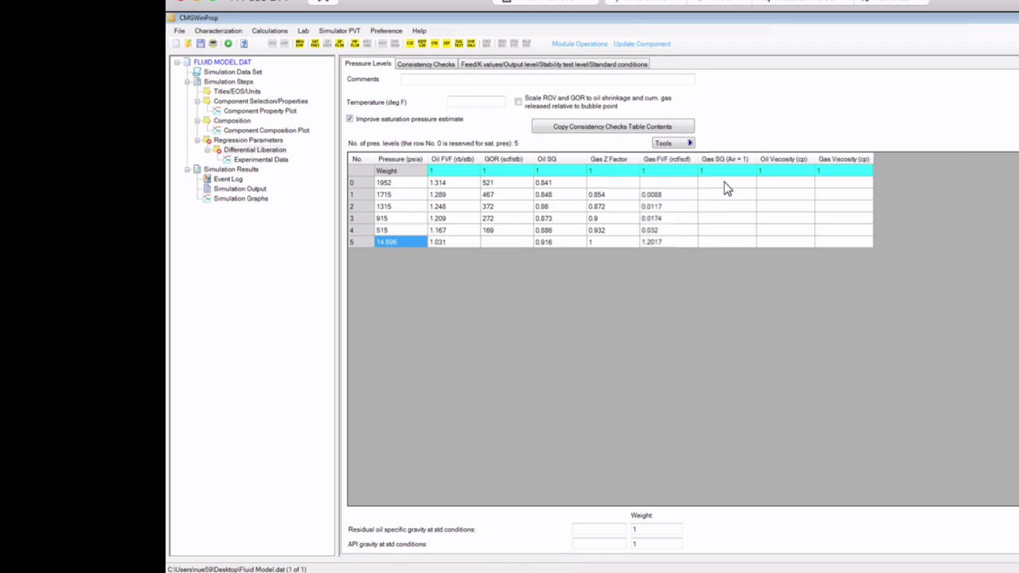
Step: Copy the gas gravity cells H2:H7 from Excel into the Gas SG column of WinProp's differential liberation table, starting at row 0
{"action": "left_click", "coordinate": [724, 183]}
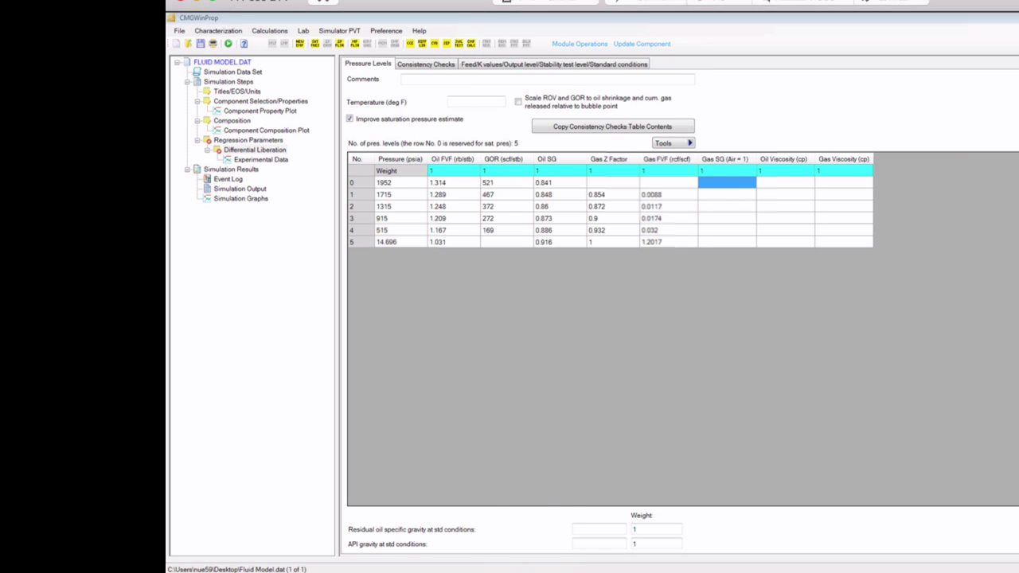
{"action": "mouse_move", "coordinate": [494, 561]}
{"action": "left_click", "coordinate": [506, 545]}
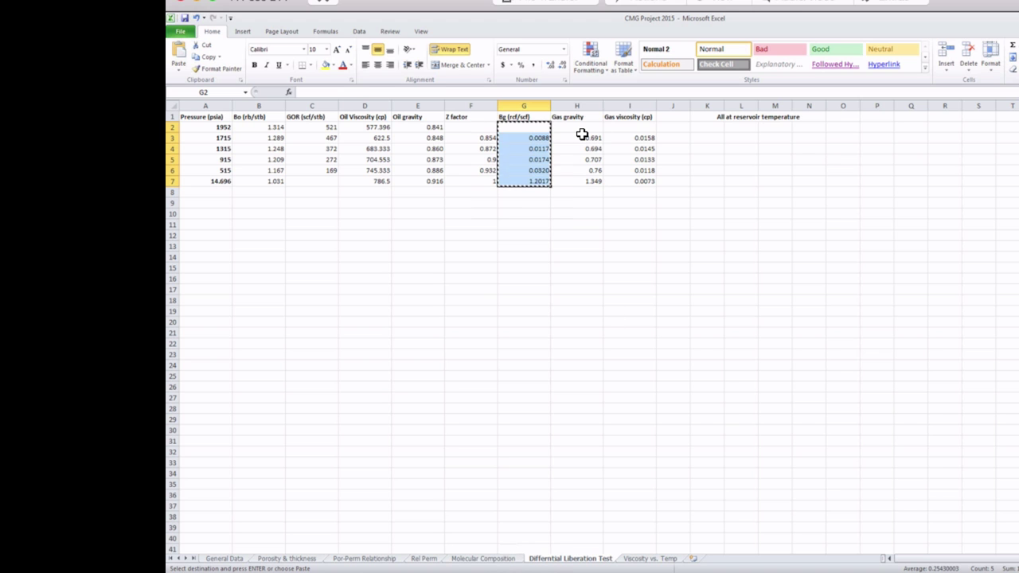
{"action": "left_click_drag", "start_coordinate": [579, 127], "coordinate": [579, 181]}
{"action": "key", "text": "ctrl+c"}
{"action": "left_click", "coordinate": [584, 557]}
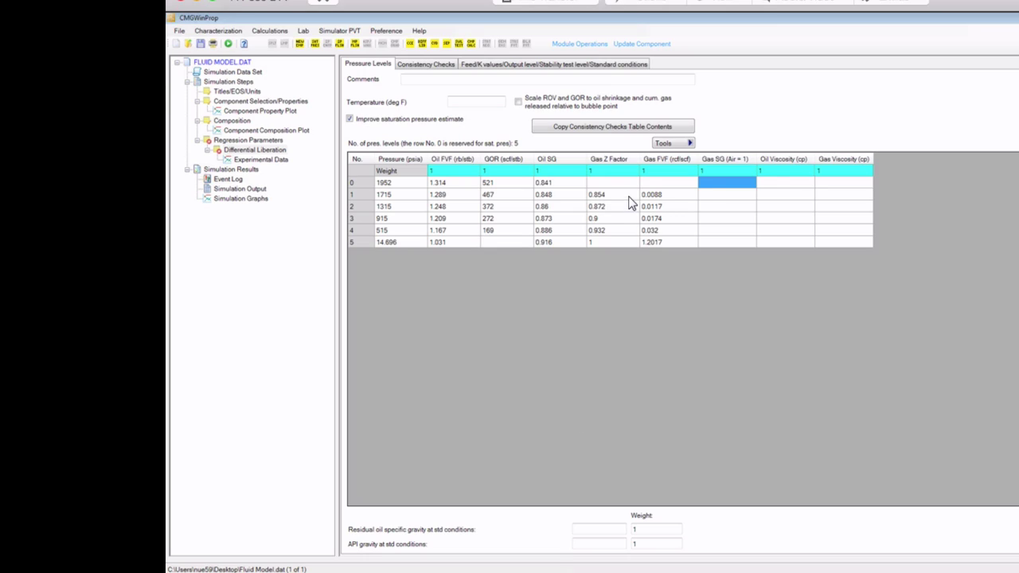
Step: Copy the oil viscosity values D2:D7 from Excel into the Oil Viscosity column of WinProp's differential liberation table, starting at row 0
{"action": "left_click", "coordinate": [787, 183]}
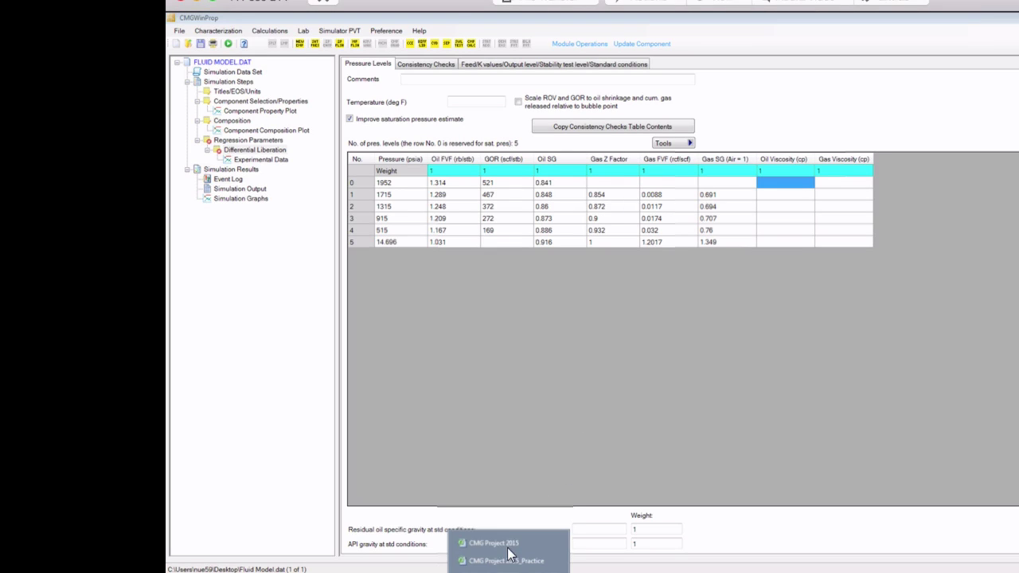
{"action": "left_click", "coordinate": [502, 542]}
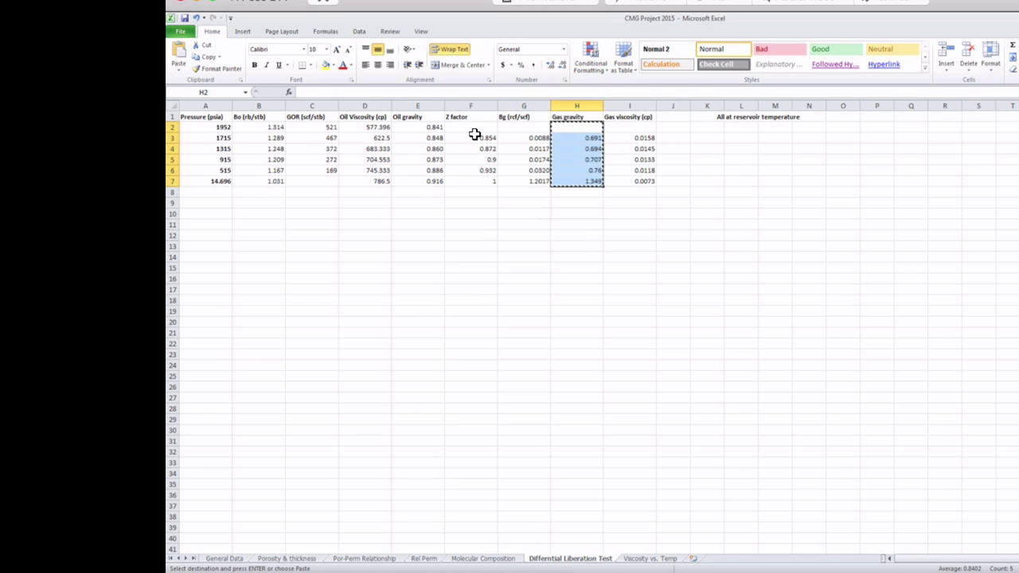
{"action": "left_click_drag", "start_coordinate": [375, 130], "coordinate": [375, 180]}
{"action": "key", "text": "ctrl+c"}
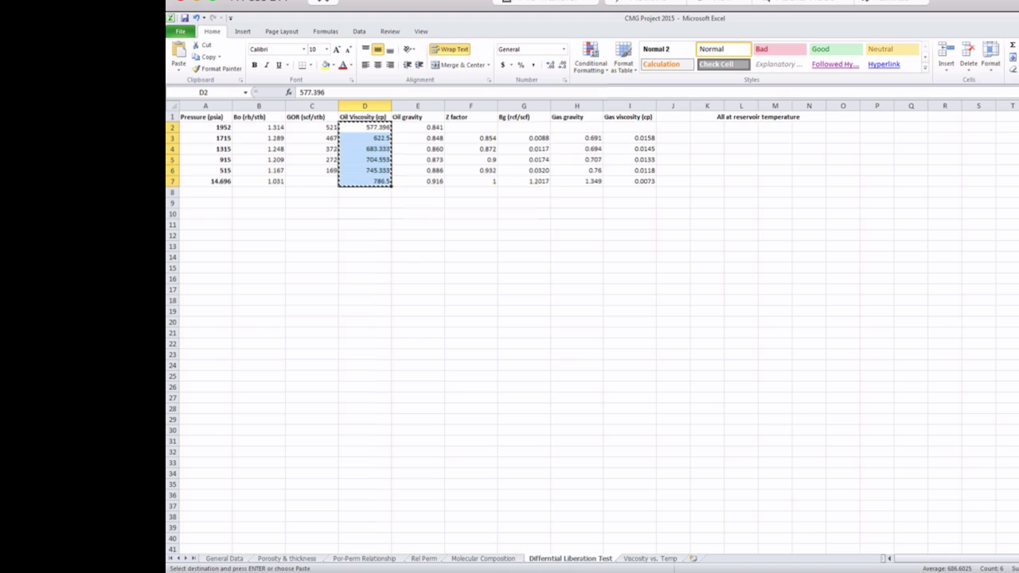
{"action": "key", "text": "alt+Tab"}
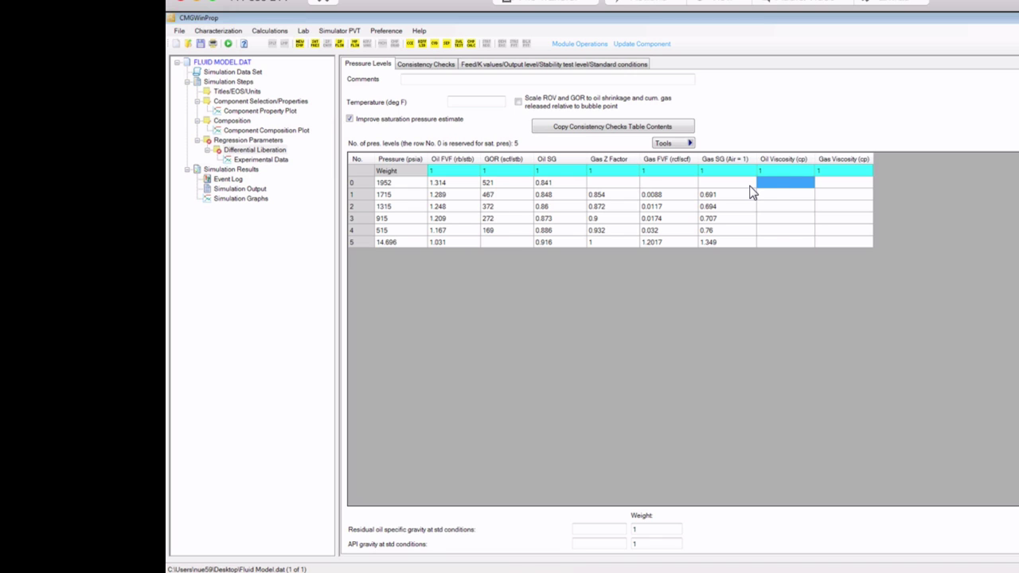
{"action": "key", "text": "ctrl+v"}
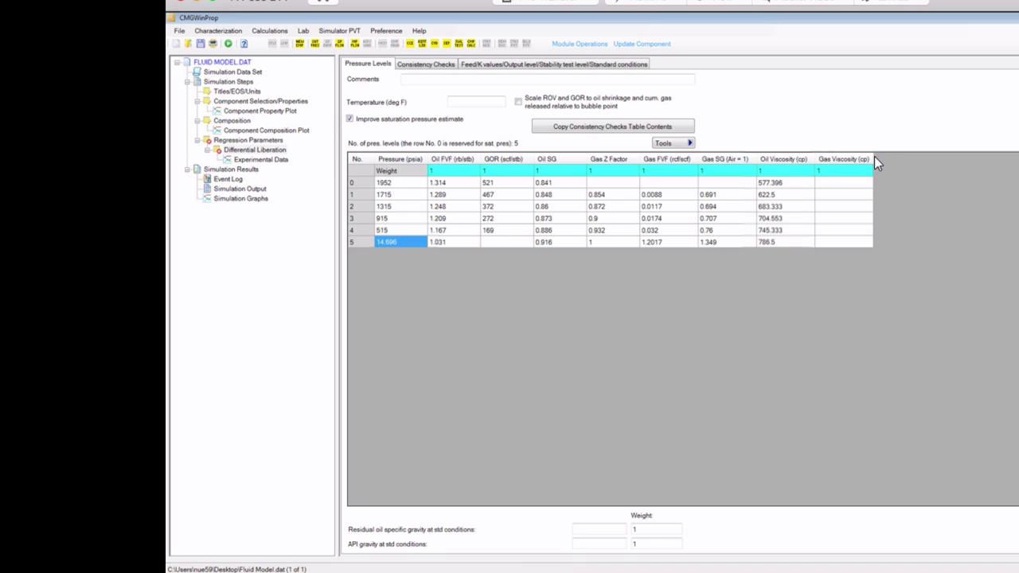
Step: Copy the gas viscosity cells I2:I7 from Excel into the Gas Viscosity column of WinProp's differential liberation table, starting at row 0
{"action": "left_click", "coordinate": [843, 189]}
{"action": "key", "text": "alt+Tab"}
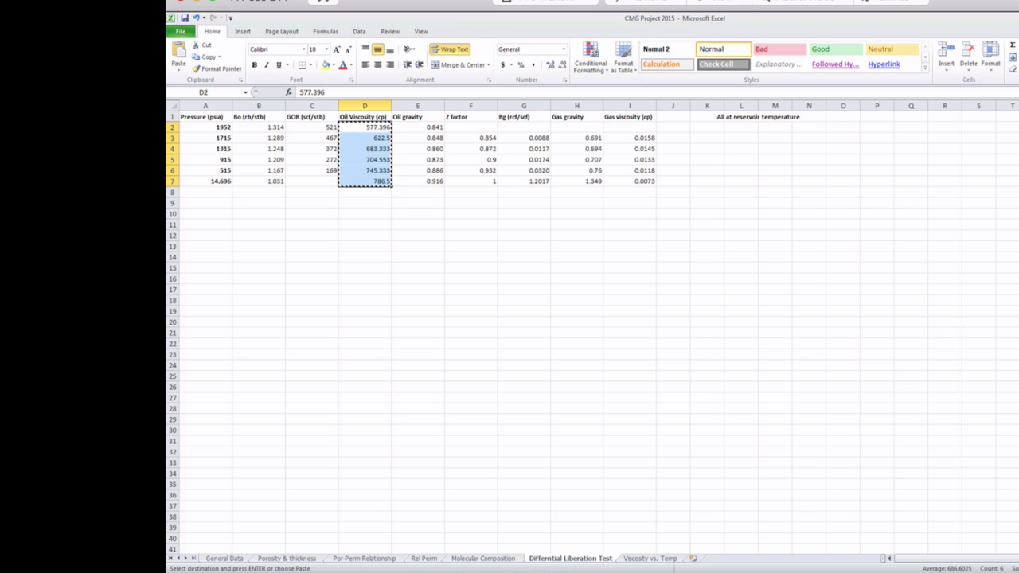
{"action": "left_click_drag", "start_coordinate": [634, 131], "coordinate": [641, 178]}
{"action": "left_click", "coordinate": [636, 128]}
{"action": "left_click_drag", "start_coordinate": [636, 128], "coordinate": [637, 182]}
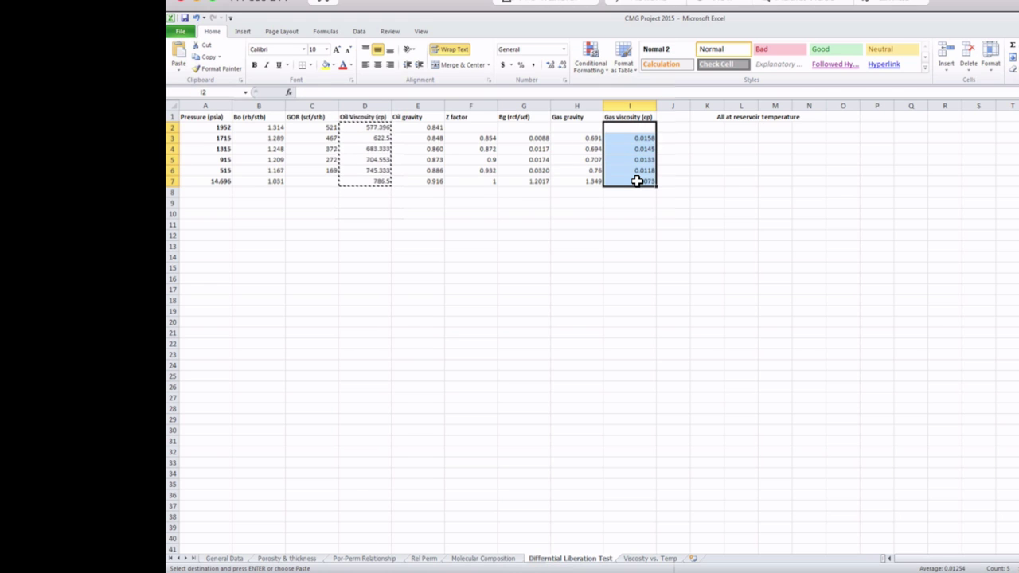
{"action": "key", "text": "ctrl+c"}
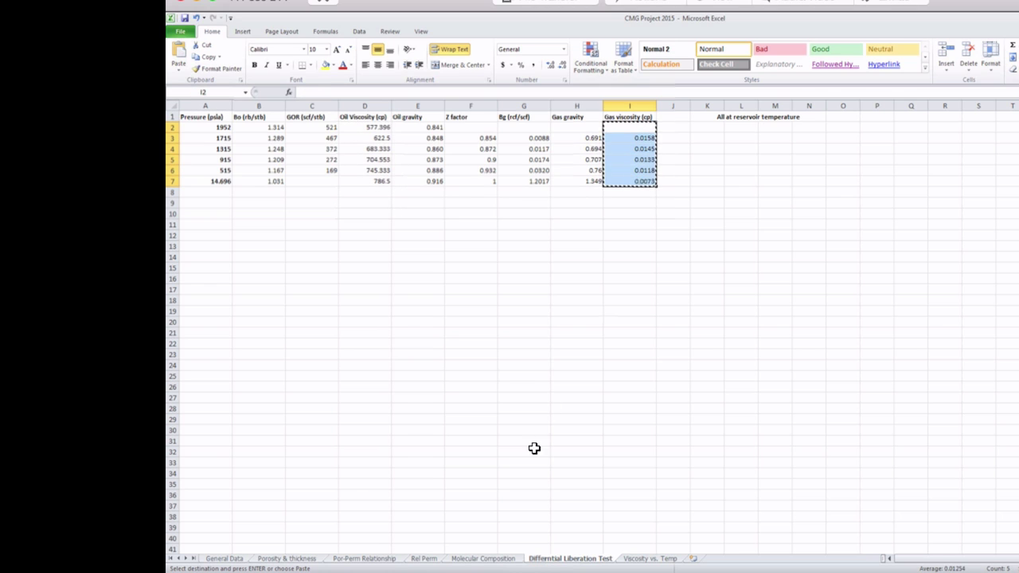
{"action": "left_click", "coordinate": [509, 567]}
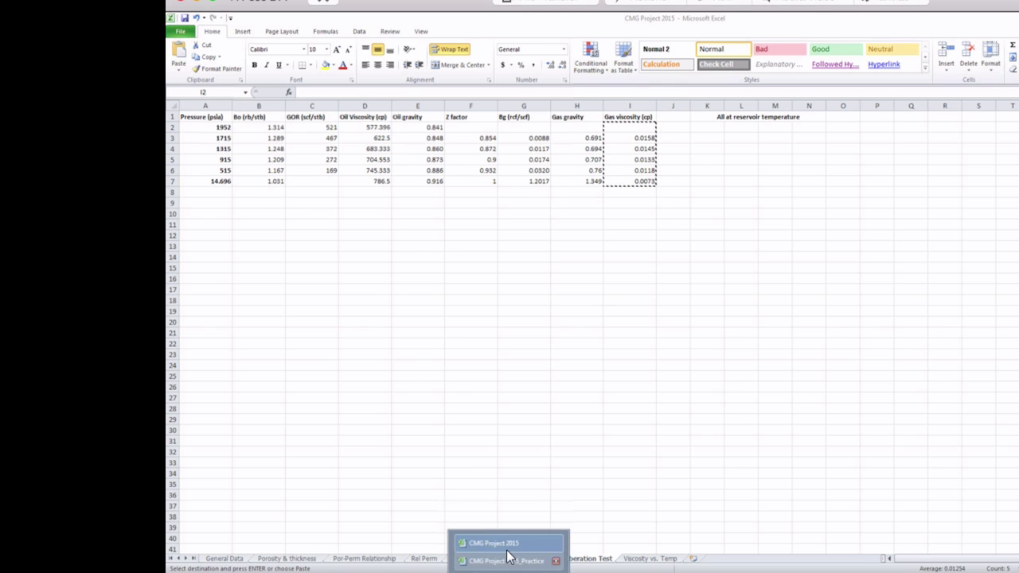
{"action": "left_click", "coordinate": [511, 545]}
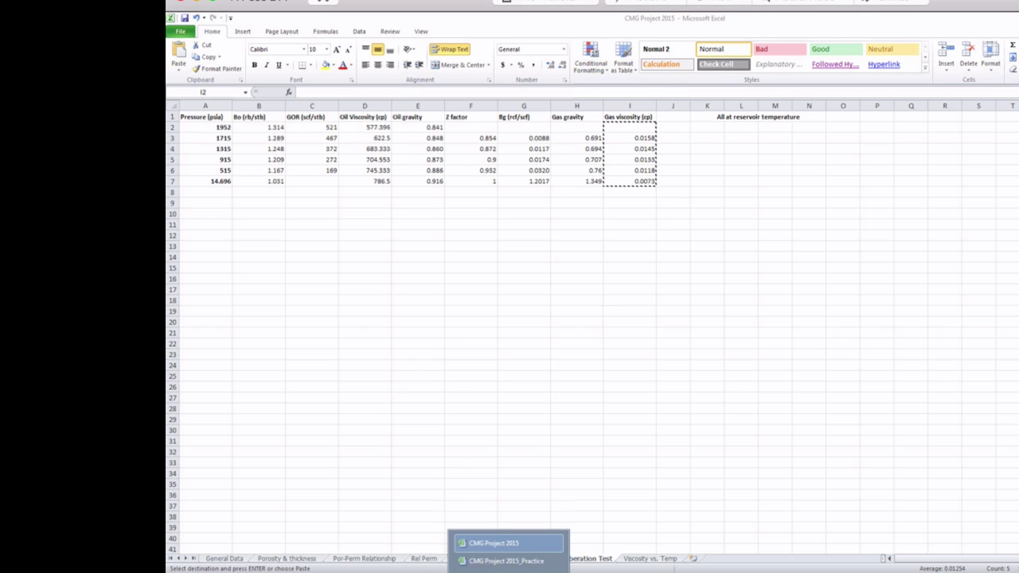
{"action": "left_click", "coordinate": [586, 565]}
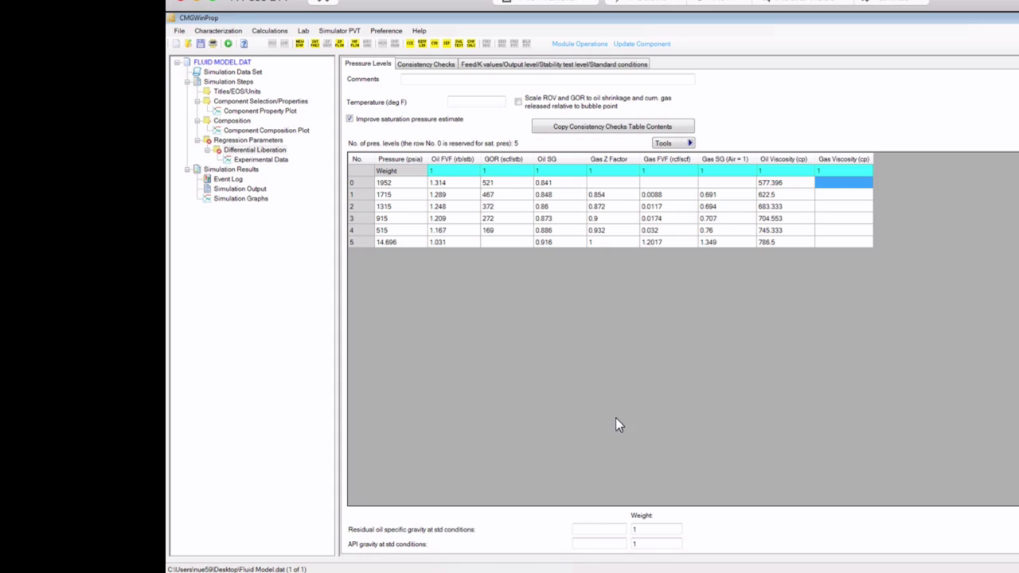
{"action": "key", "text": "ctrl+v"}
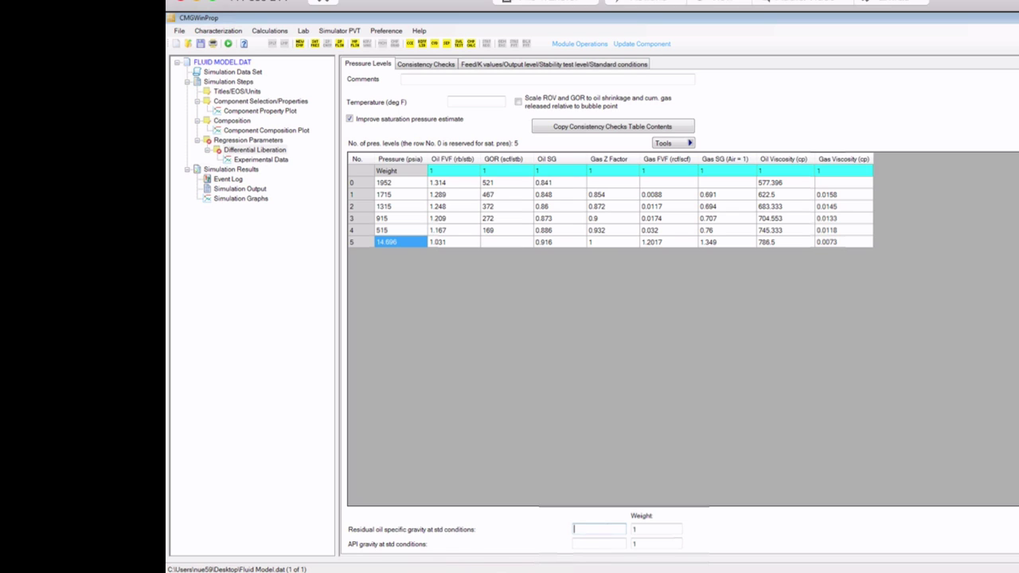
Step: Look up the oil gravity in the Word document CMG_Project A 2015 and enter 0.9164 as WinProp's residual oil specific gravity at standard conditions
{"action": "mouse_move", "coordinate": [476, 571]}
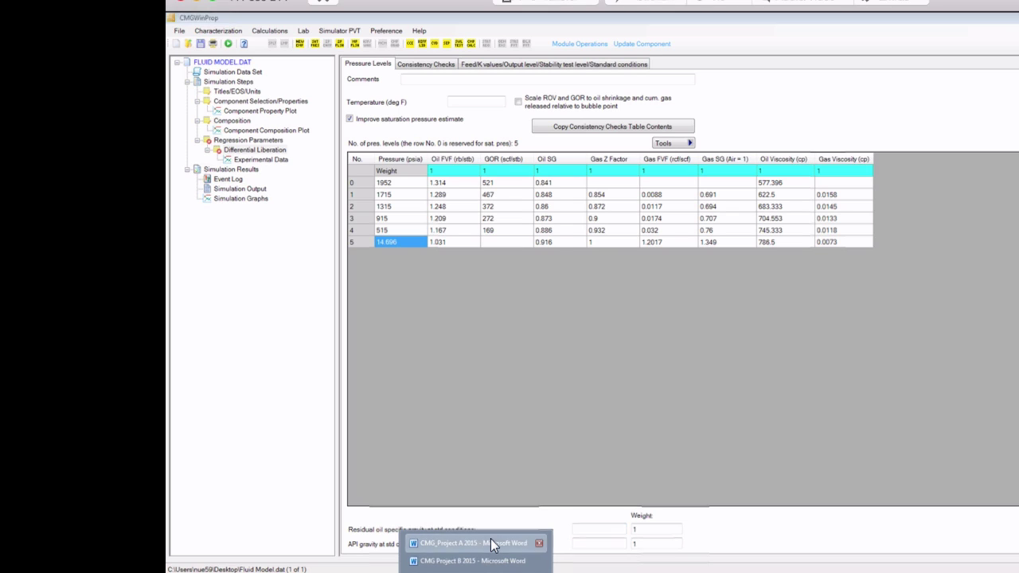
{"action": "left_click", "coordinate": [490, 540]}
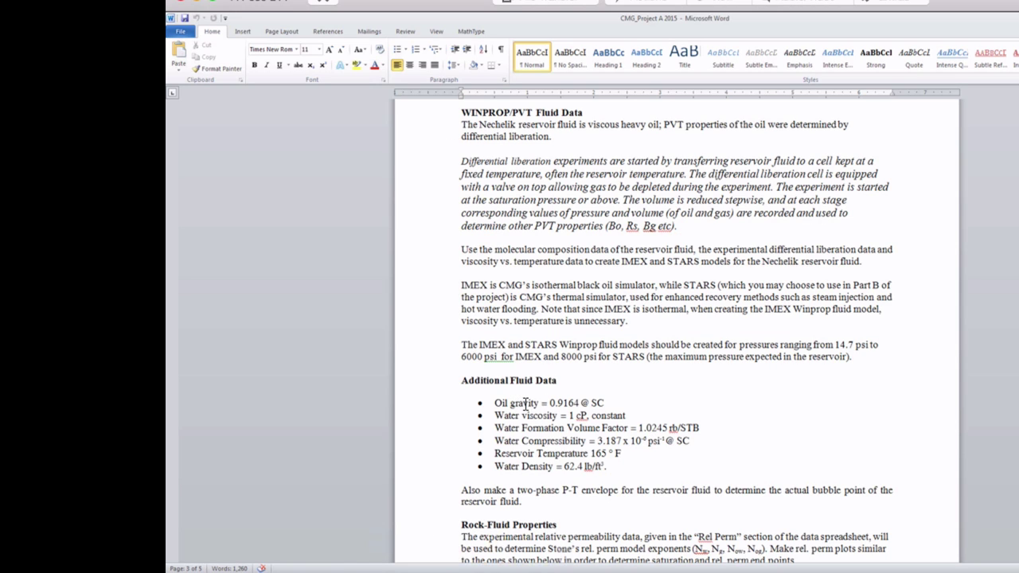
{"action": "left_click_drag", "start_coordinate": [495, 403], "coordinate": [610, 399]}
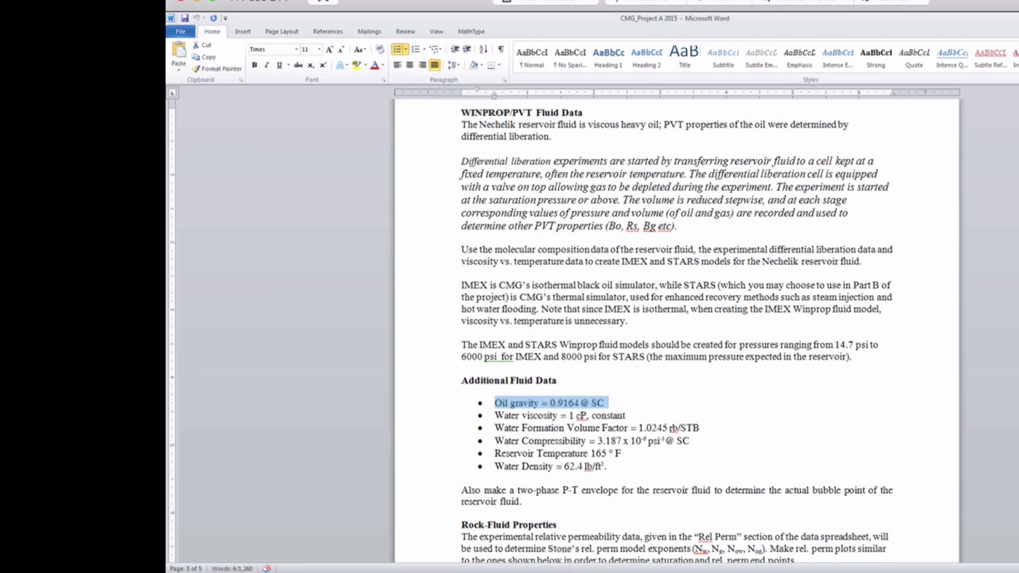
{"action": "key", "text": "alt+Tab"}
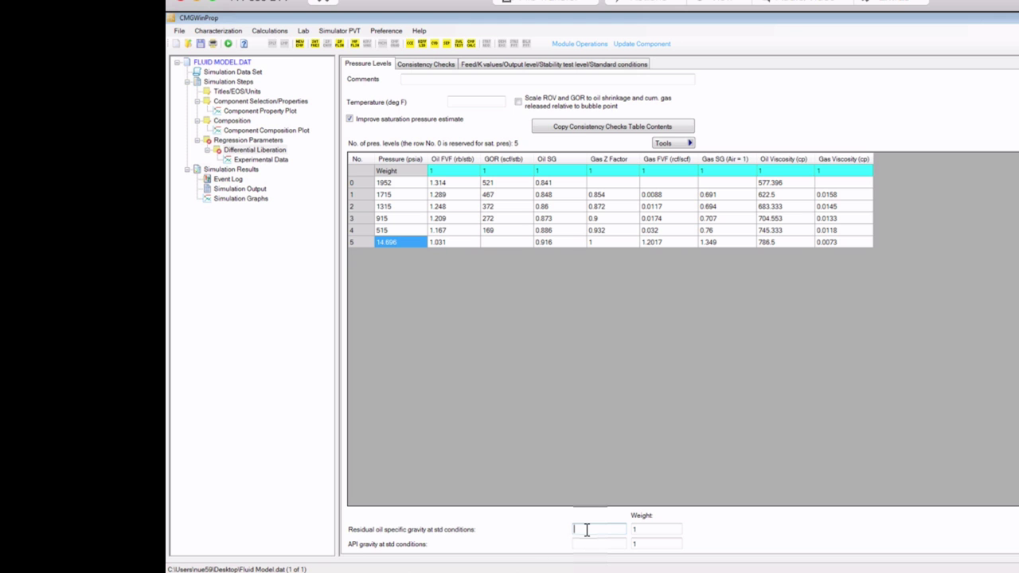
{"action": "type", "text": "0.9164"}
Step: Set the regression weights of the Oil SG column and the residual oil specific gravity to 3
{"action": "left_click", "coordinate": [551, 175]}
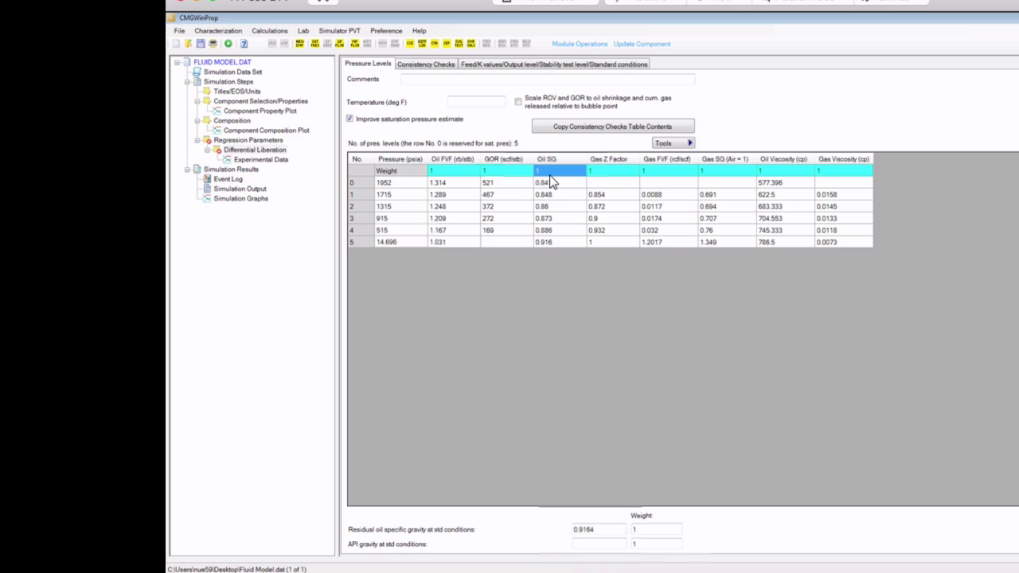
{"action": "type", "text": "3"}
{"action": "left_click", "coordinate": [651, 530]}
{"action": "type", "text": "3"}
Step: Set the Oil Viscosity weight to 2, and the Gas Viscosity weight to 1 after trying 2
{"action": "left_click", "coordinate": [779, 171]}
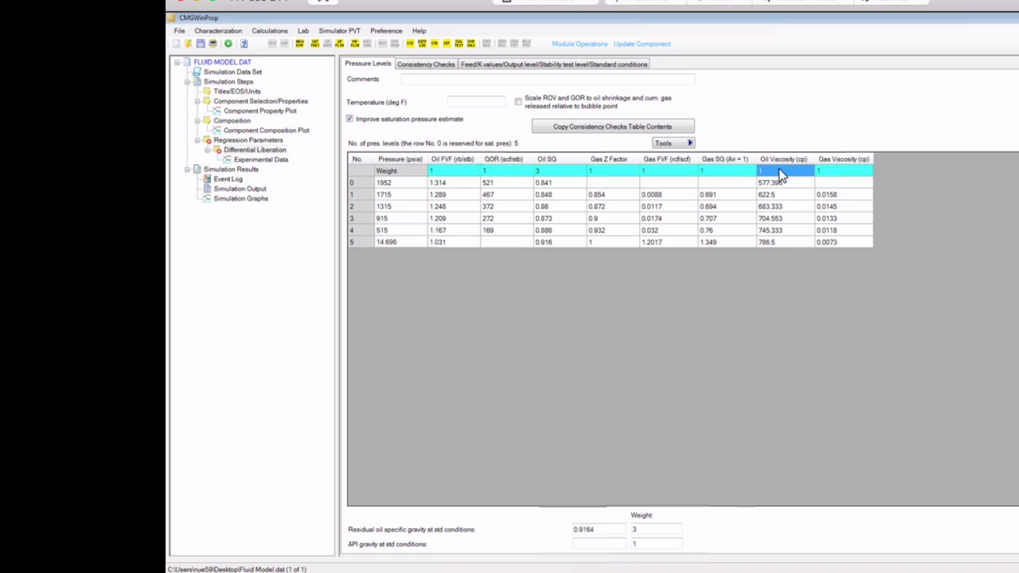
{"action": "type", "text": "2"}
{"action": "left_click", "coordinate": [833, 173]}
{"action": "type", "text": "2"}
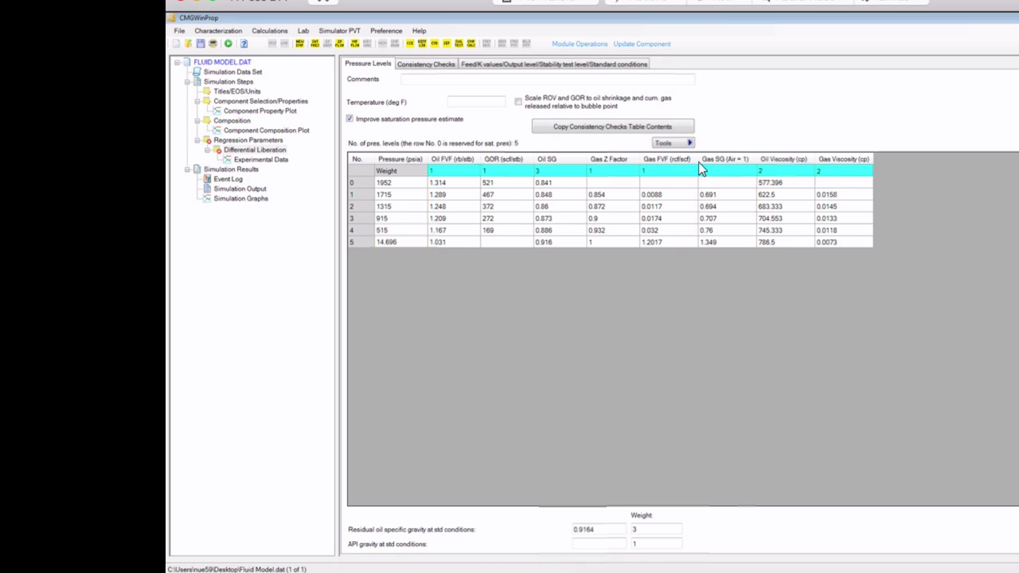
{"action": "left_click", "coordinate": [833, 172]}
{"action": "key", "text": "BackSpace"}
{"action": "type", "text": "1"}
{"action": "left_click", "coordinate": [793, 182]}
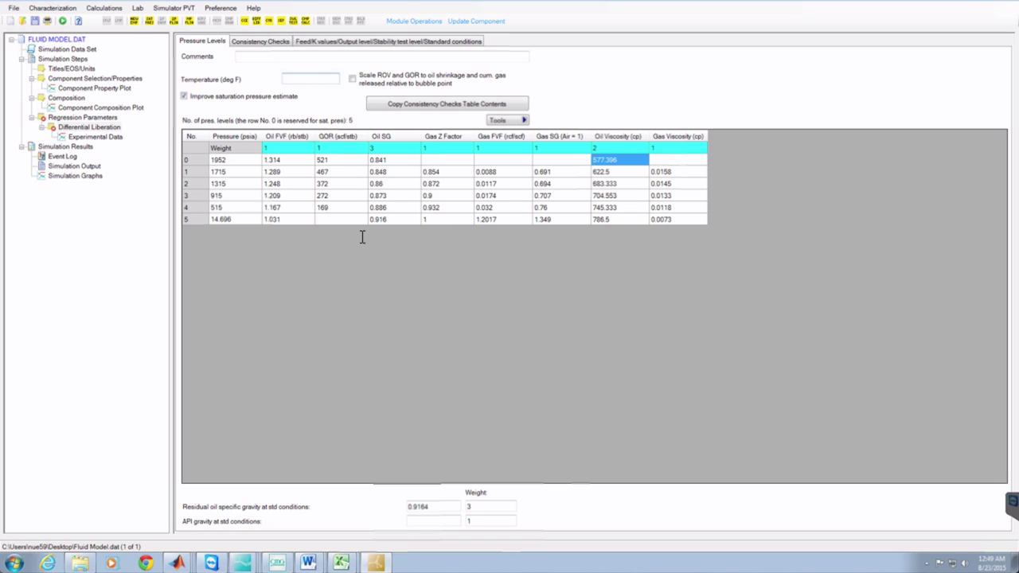
Step: Set the differential liberation test's temperature to 165 deg F
{"action": "type", "text": "165"}
{"action": "left_click", "coordinate": [103, 119]}
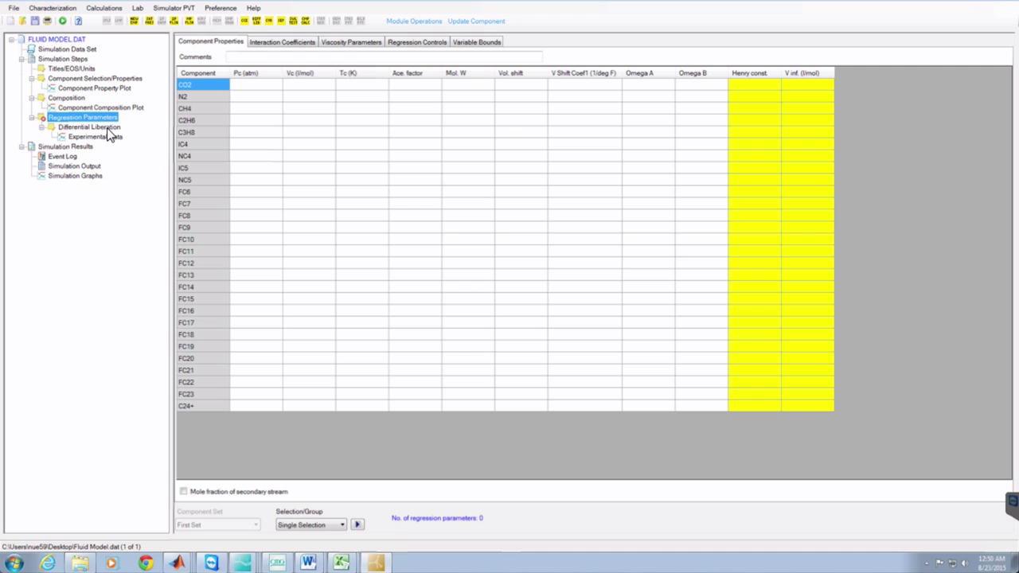
{"action": "left_click", "coordinate": [108, 128]}
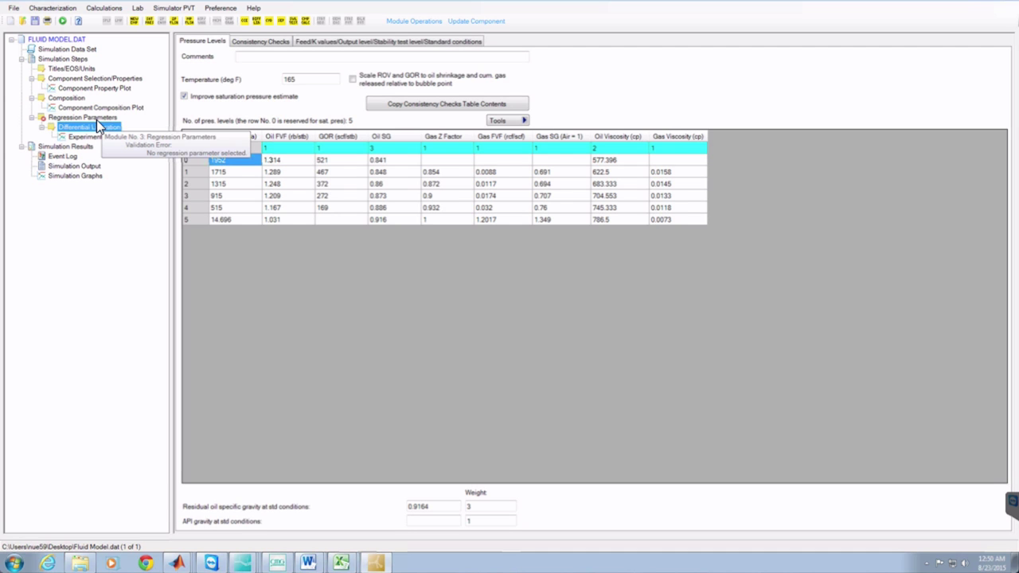
Step: Select C24+ Pc, Vc, Tc, acentric factor, molecular weight, volume shift, V Shift Coef1, Omega A and Omega B as regression parameters
{"action": "left_click", "coordinate": [96, 118]}
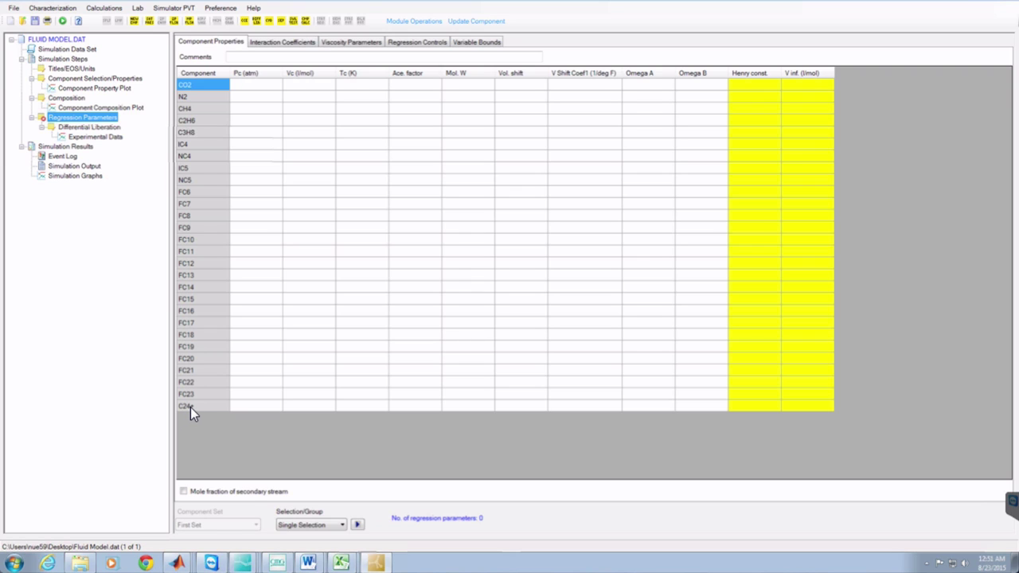
{"action": "left_click", "coordinate": [257, 406]}
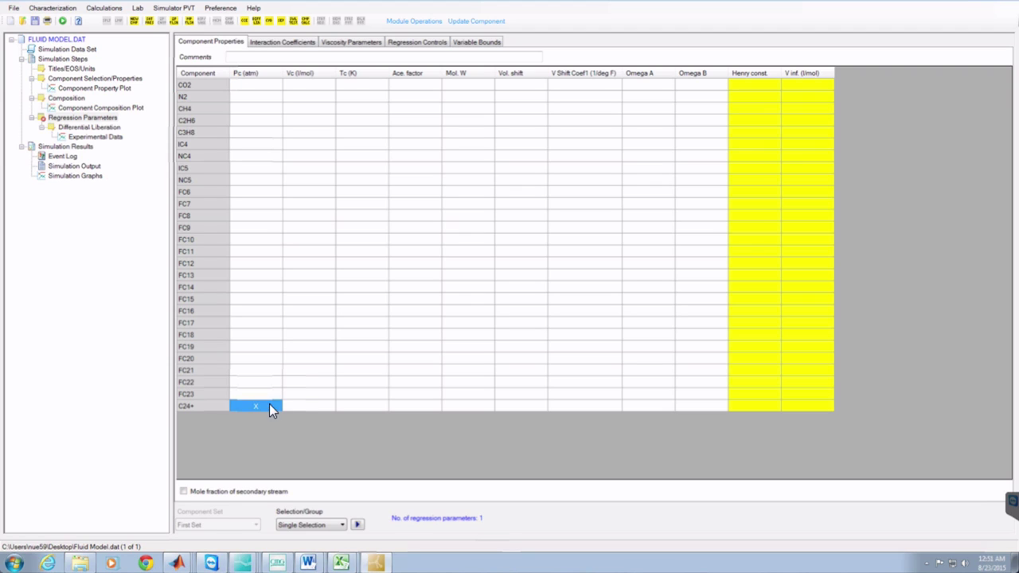
{"action": "left_click", "coordinate": [310, 406]}
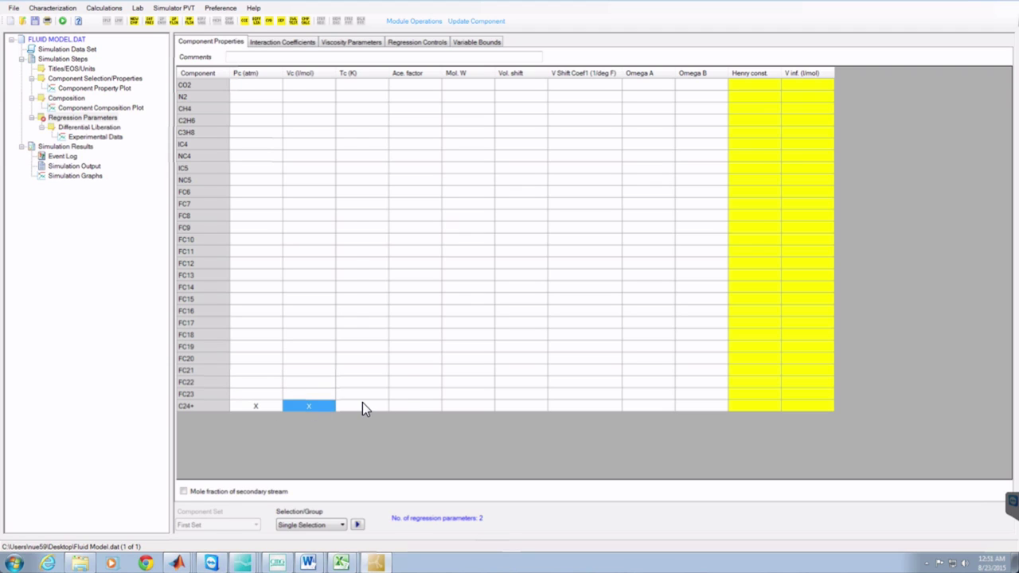
{"action": "left_click", "coordinate": [363, 406]}
{"action": "left_click", "coordinate": [414, 406]}
{"action": "left_click", "coordinate": [467, 407]}
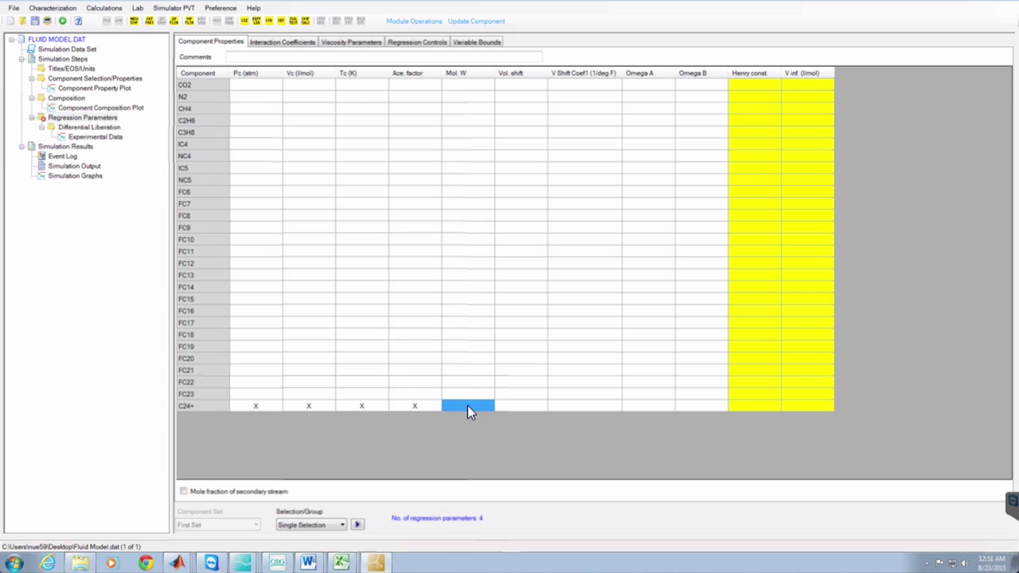
{"action": "left_click", "coordinate": [521, 406]}
{"action": "left_click", "coordinate": [577, 406]}
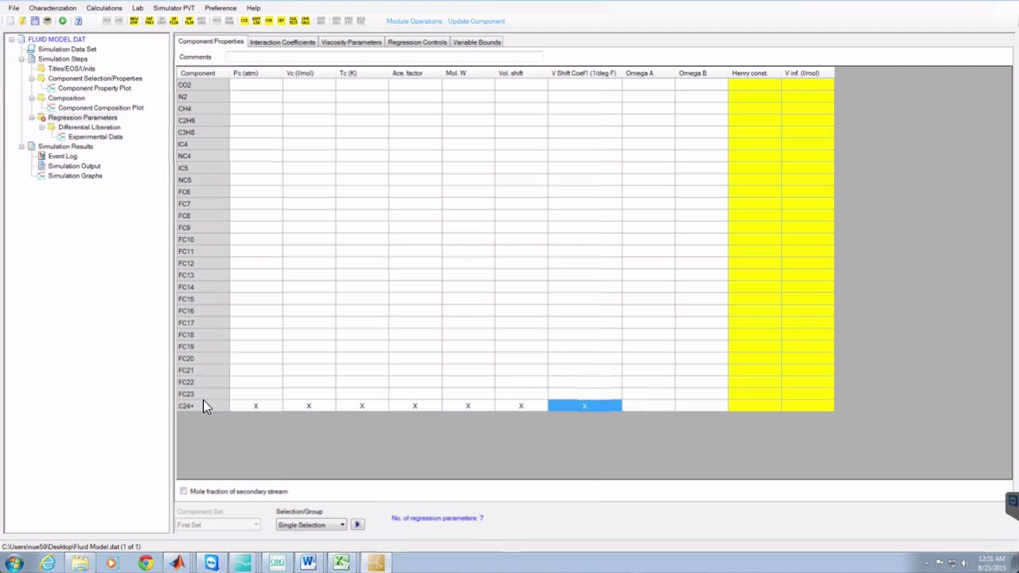
{"action": "left_click", "coordinate": [645, 410]}
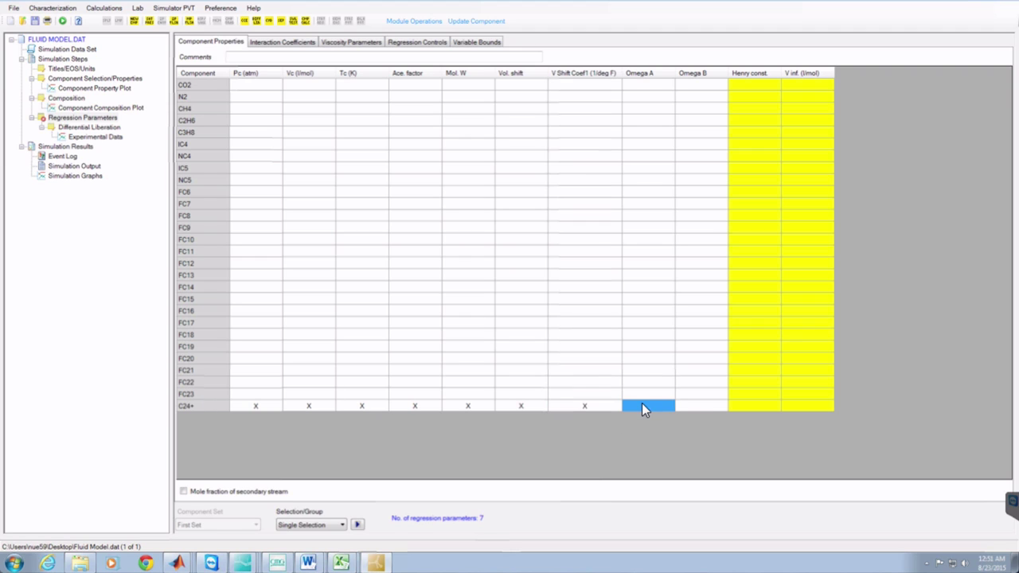
{"action": "left_click", "coordinate": [694, 408]}
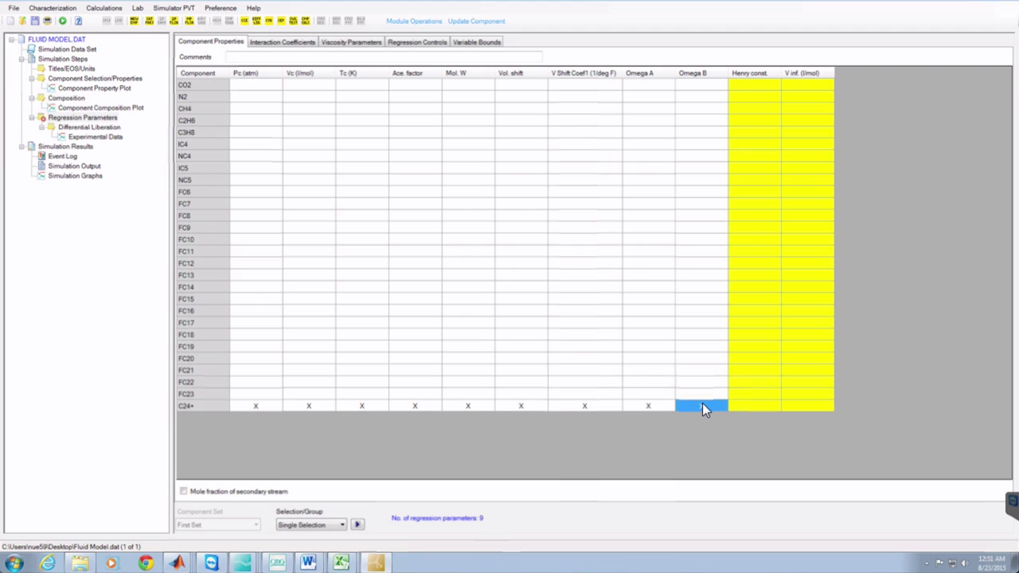
Step: Select the CO2 and N2 interaction coefficients of FC20, FC21, FC22, FC23 and C24+ as regression parameters
{"action": "left_click", "coordinate": [288, 46]}
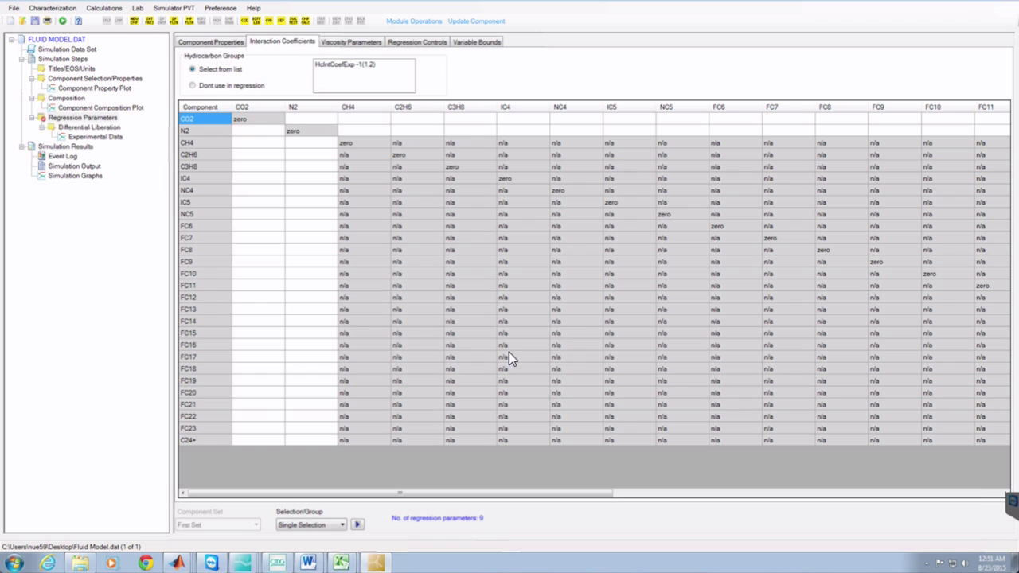
{"action": "left_click", "coordinate": [243, 392]}
{"action": "left_click", "coordinate": [302, 394]}
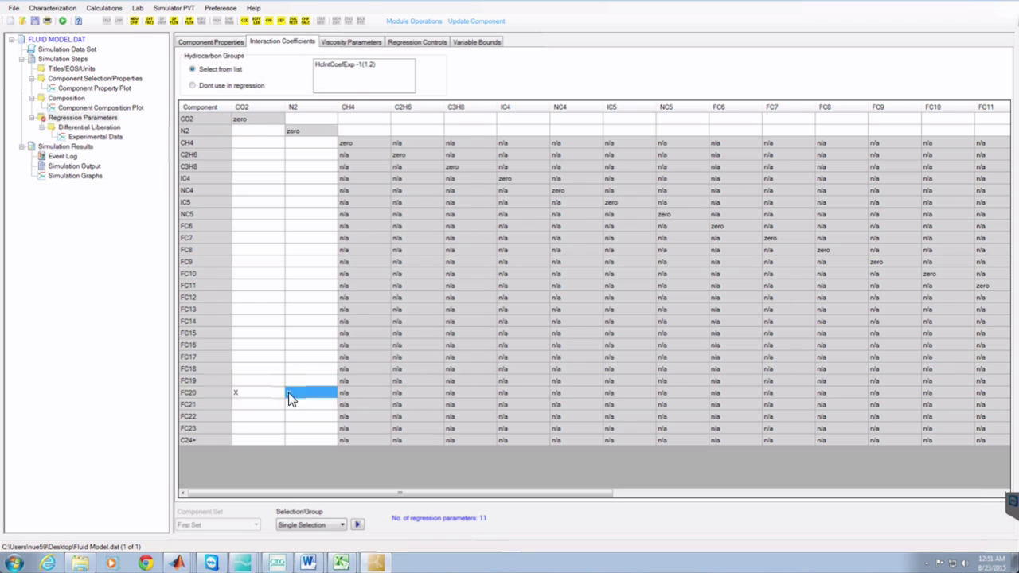
{"action": "left_click", "coordinate": [244, 409]}
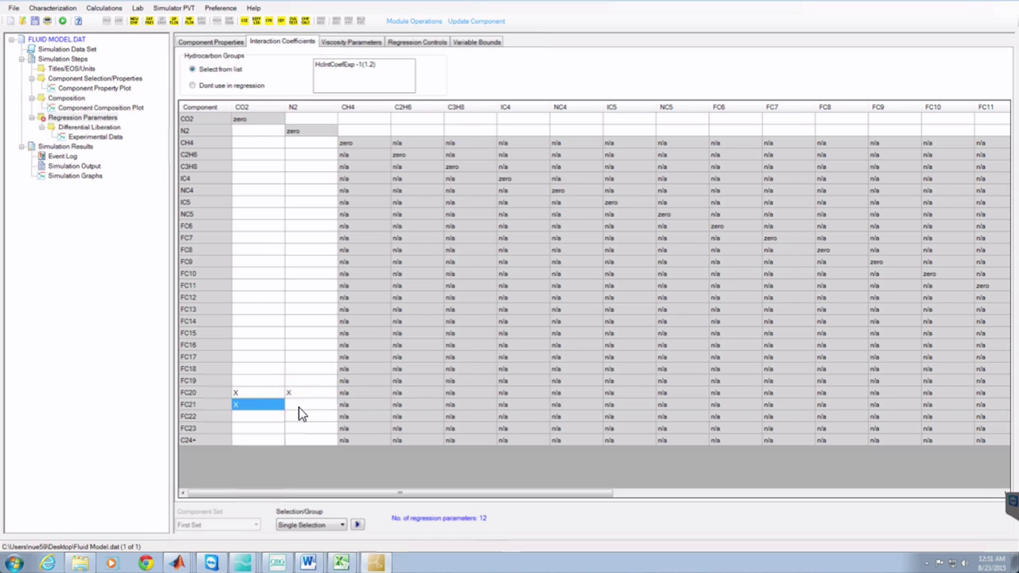
{"action": "left_click", "coordinate": [299, 407]}
{"action": "left_click", "coordinate": [254, 417]}
{"action": "left_click", "coordinate": [305, 417]}
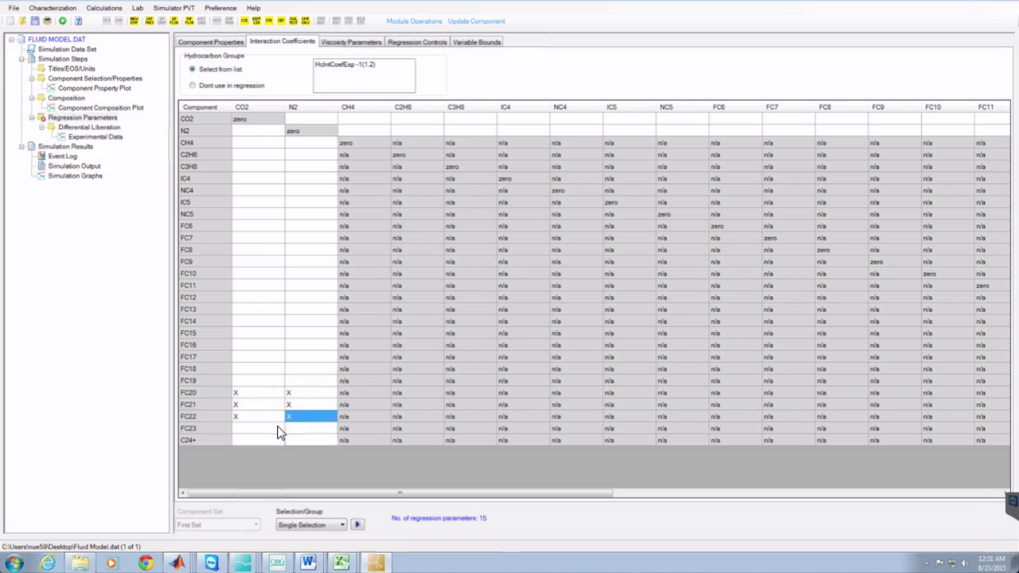
{"action": "left_click", "coordinate": [269, 429]}
{"action": "left_click", "coordinate": [301, 429]}
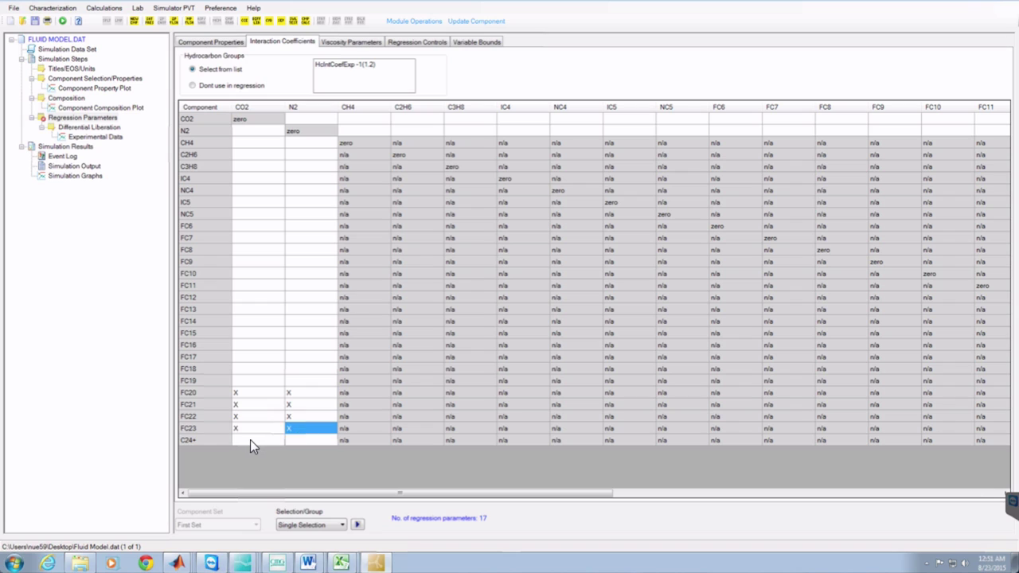
{"action": "left_click", "coordinate": [250, 439]}
{"action": "left_click", "coordinate": [313, 439]}
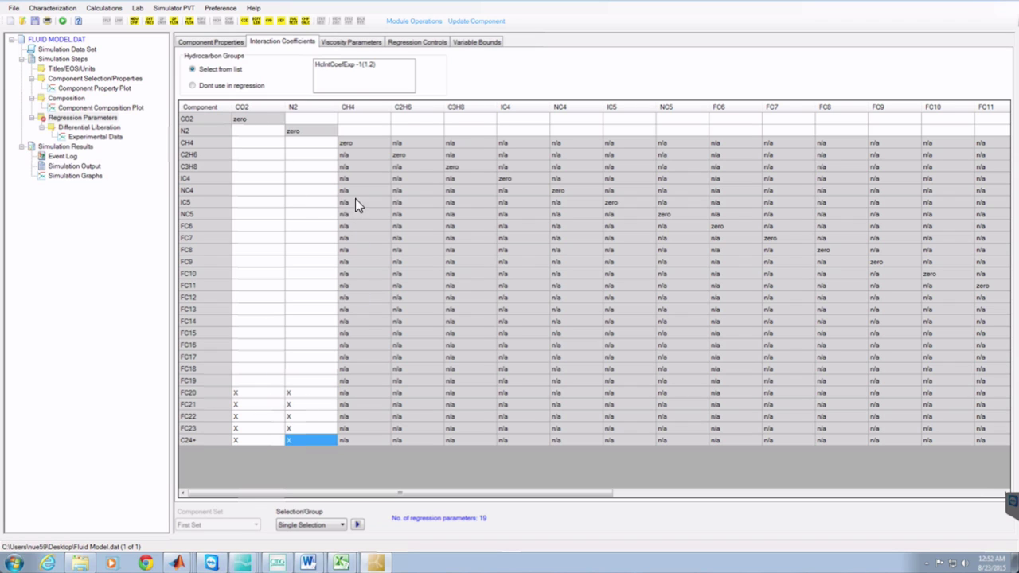
Step: Include the mixing rule exponent parameter and viscosity polynomial coefficients (0) to (4) in the regression
{"action": "left_click", "coordinate": [349, 43]}
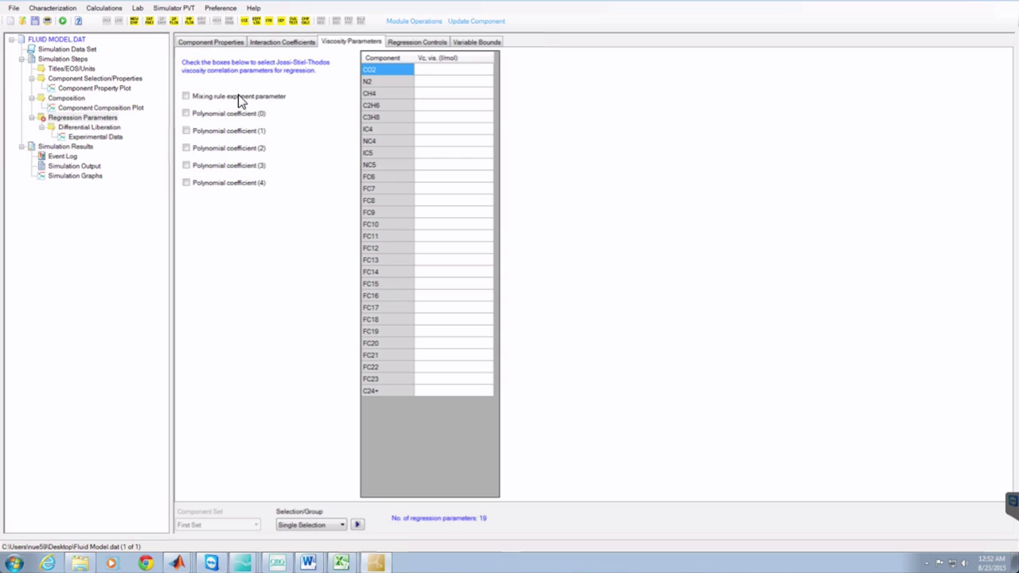
{"action": "left_click", "coordinate": [186, 96]}
{"action": "left_click", "coordinate": [187, 97]}
{"action": "left_click", "coordinate": [184, 114]}
{"action": "left_click", "coordinate": [186, 131]}
{"action": "left_click", "coordinate": [186, 165]}
{"action": "left_click", "coordinate": [186, 184]}
Step: Set the regression's convergence tolerance to 1E-20 and the maximum number of iterations to 2000
{"action": "left_click", "coordinate": [413, 42]}
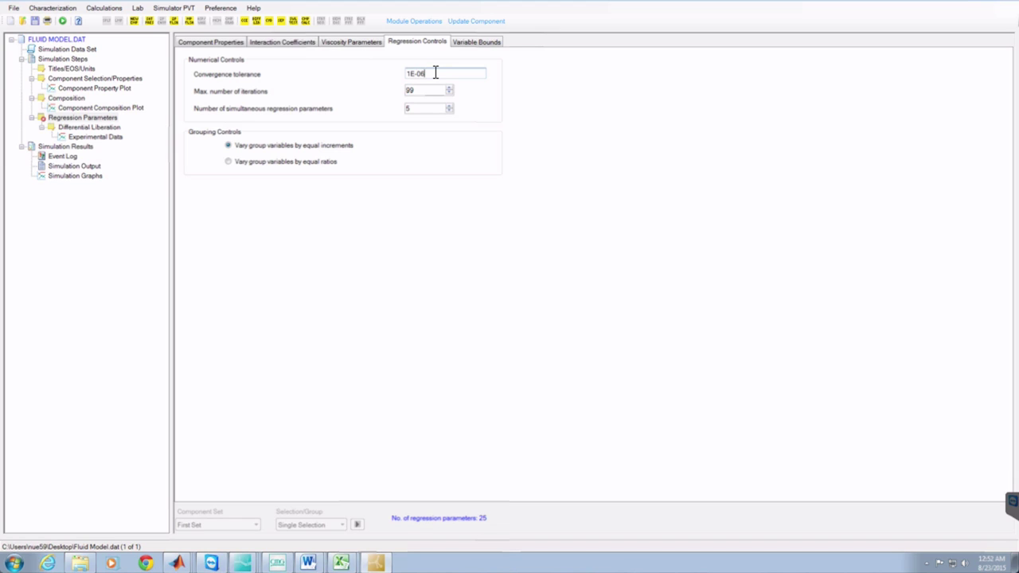
{"action": "left_click", "coordinate": [436, 73]}
{"action": "key", "text": "BackSpace"}
{"action": "key", "text": "BackSpace"}
{"action": "type", "text": "20"}
{"action": "double_click", "coordinate": [428, 89]}
{"action": "key", "text": "BackSpace"}
{"action": "type", "text": "2000"}
Step: Set the number of simultaneous regression parameters to 20 and save the data set
{"action": "left_click", "coordinate": [421, 106]}
{"action": "key", "text": "BackSpace"}
{"action": "left_click", "coordinate": [34, 21]}
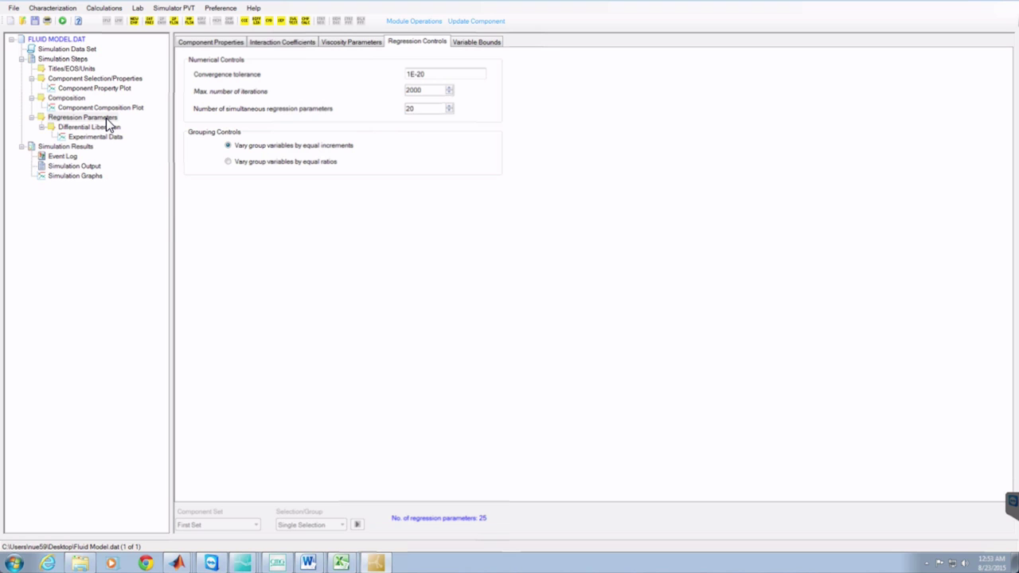
Step: Add a Two-phase Envelope calculation after the Regression Parameters block
{"action": "right_click", "coordinate": [106, 118]}
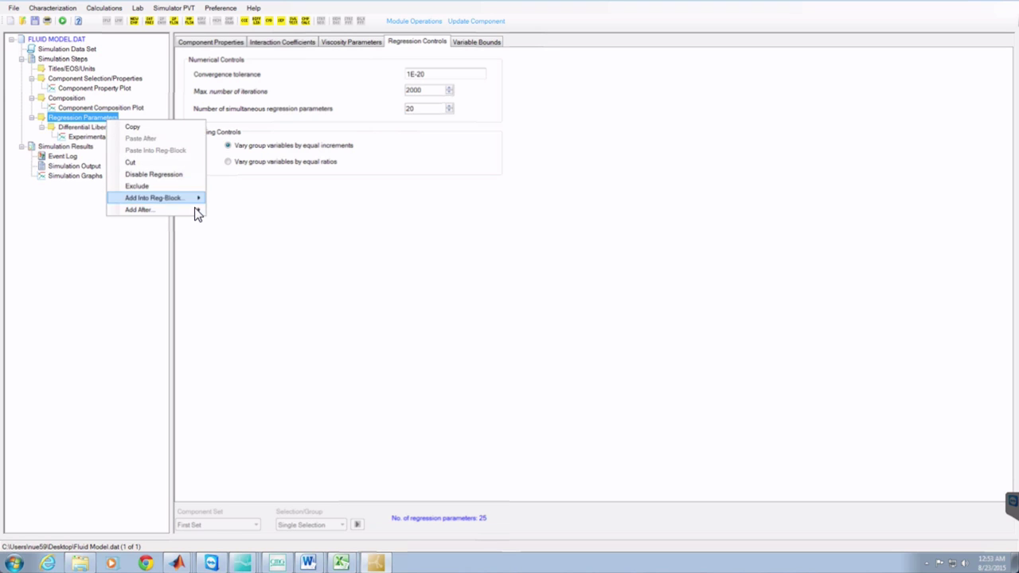
{"action": "mouse_move", "coordinate": [197, 212]}
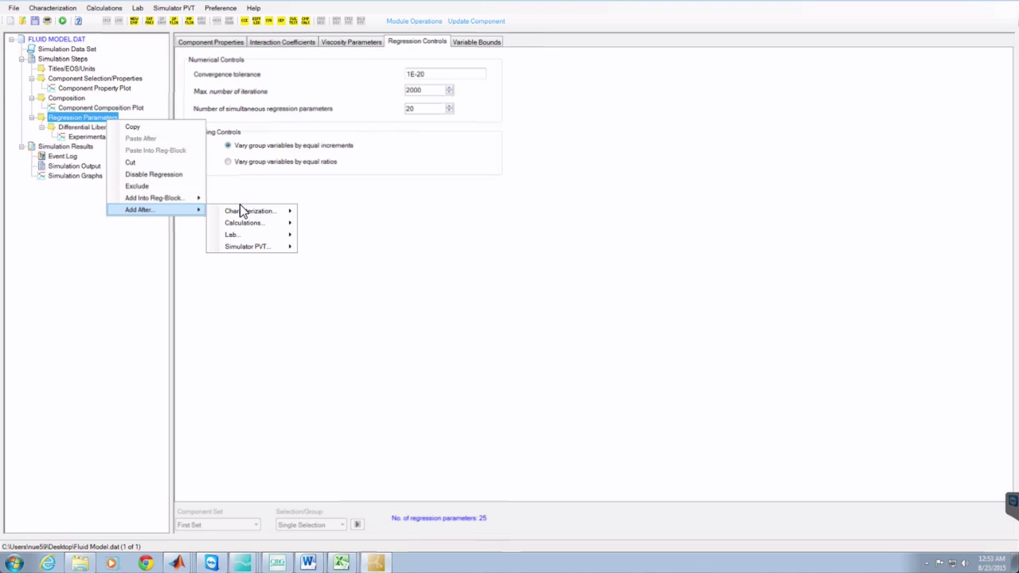
{"action": "mouse_move", "coordinate": [266, 211]}
{"action": "mouse_move", "coordinate": [286, 229]}
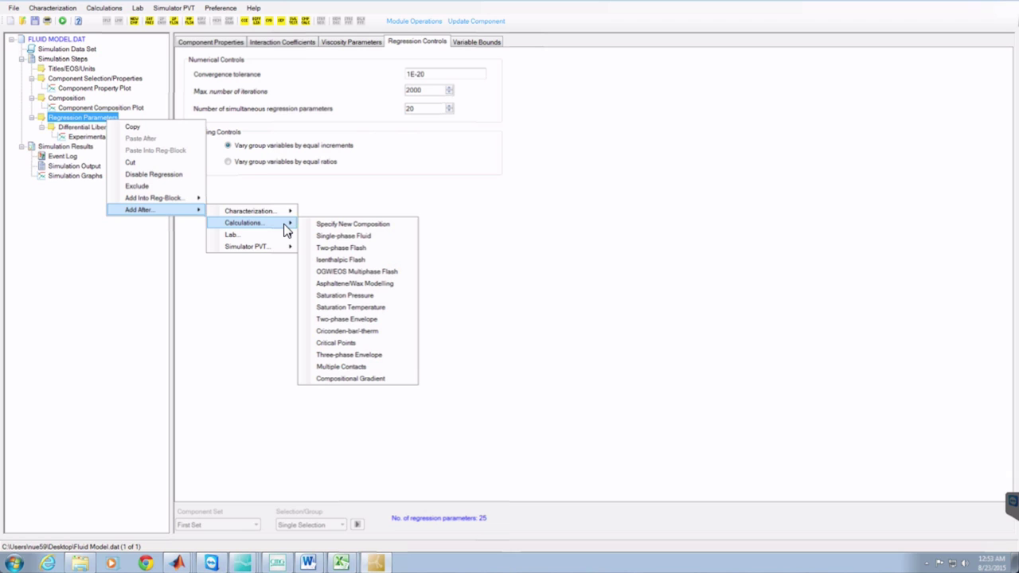
{"action": "left_click", "coordinate": [407, 323]}
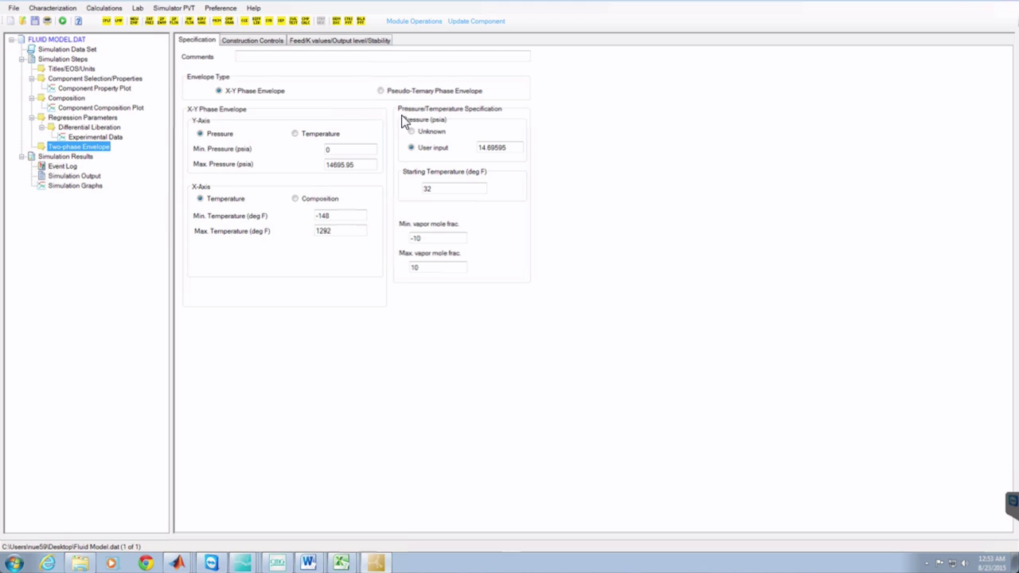
Step: Add Black Oil PVT Data after the Two-phase Envelope
{"action": "right_click", "coordinate": [95, 146]}
{"action": "mouse_move", "coordinate": [144, 201]}
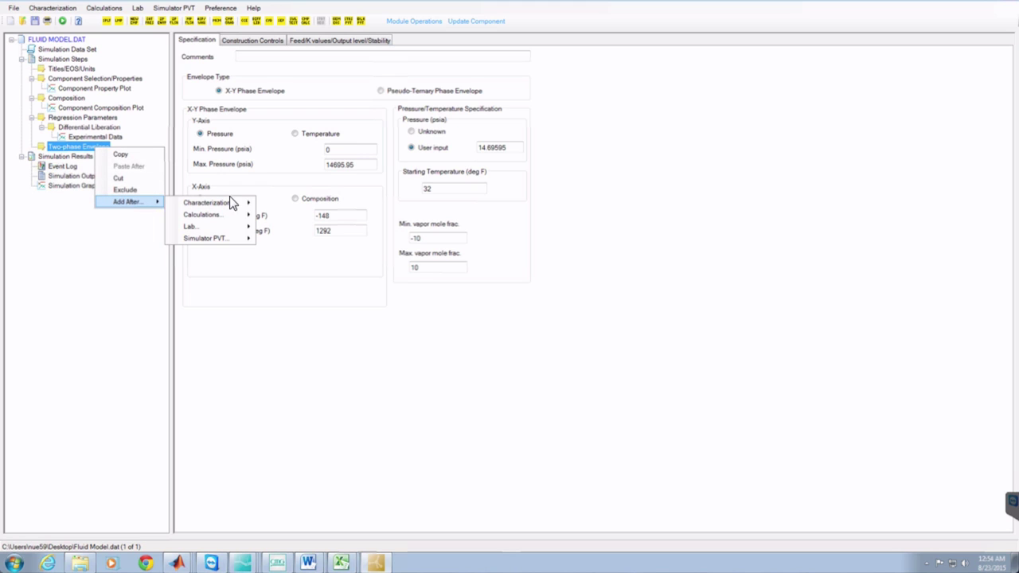
{"action": "mouse_move", "coordinate": [241, 239]}
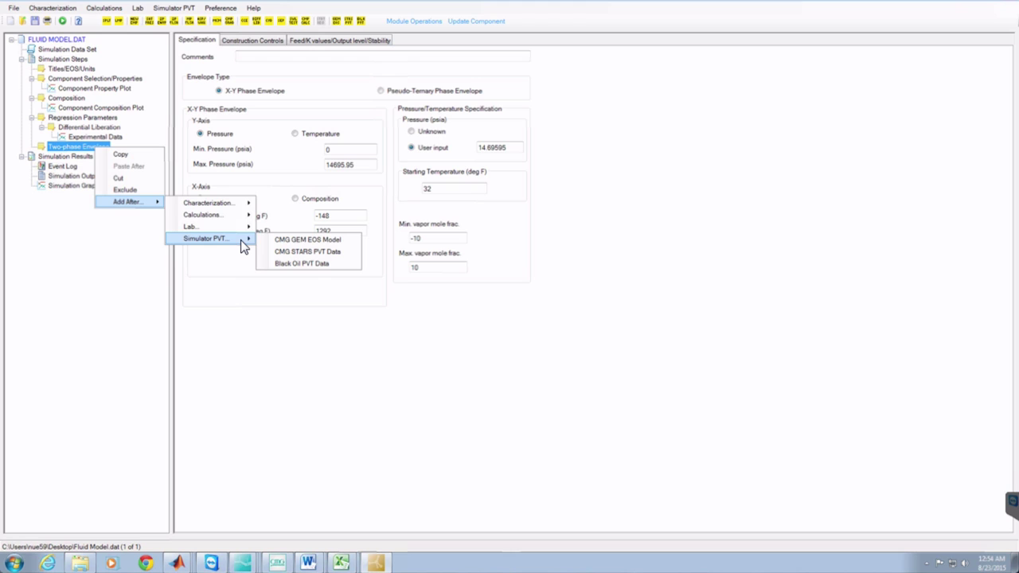
{"action": "left_click", "coordinate": [347, 264]}
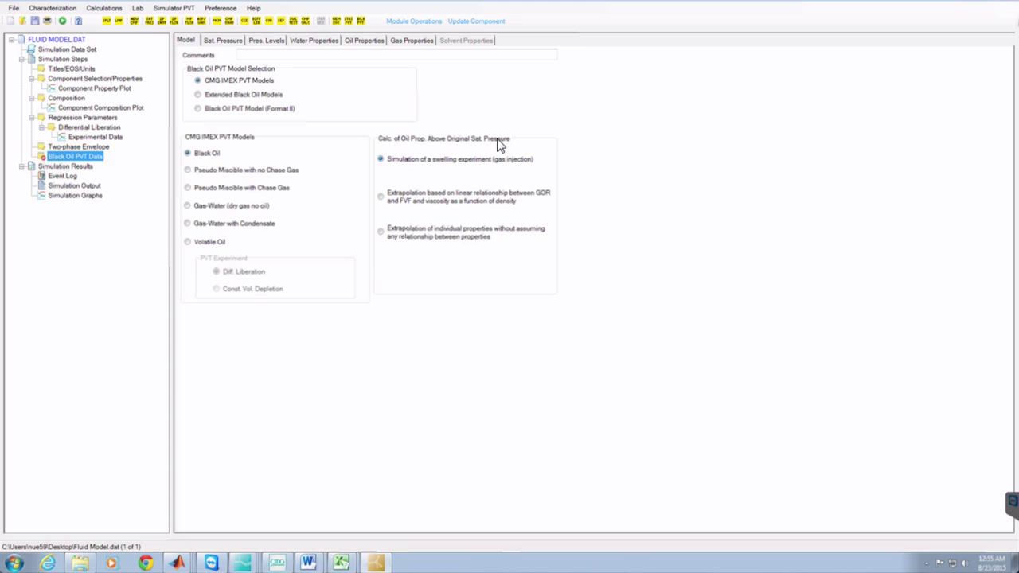
Step: Calculate oil properties above the original saturation pressure by extrapolating individual properties, with extrapolation order 3
{"action": "left_click", "coordinate": [381, 231]}
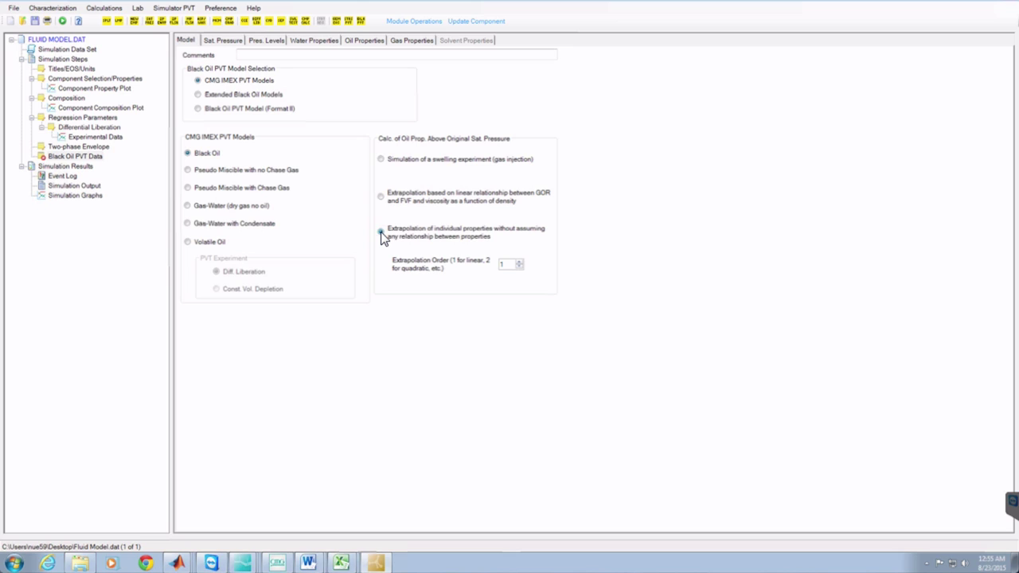
{"action": "double_click", "coordinate": [507, 263]}
{"action": "type", "text": "3"}
{"action": "type", "text": "3"}
Step: Set the reservoir temperature to 165 deg F and enter the saturation pressure estimate for the black oil PVT data
{"action": "left_click", "coordinate": [223, 40]}
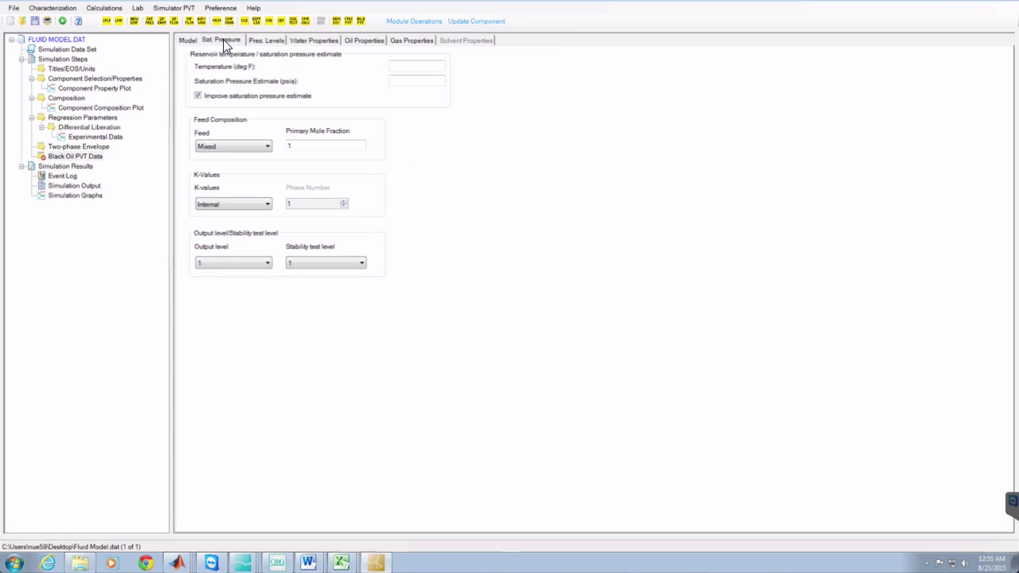
{"action": "left_click", "coordinate": [416, 66]}
{"action": "type", "text": "165"}
{"action": "left_click", "coordinate": [416, 81]}
Step: Add pressure levels of 14.7 and 500 psia to the black oil pressure table
{"action": "left_click", "coordinate": [266, 41]}
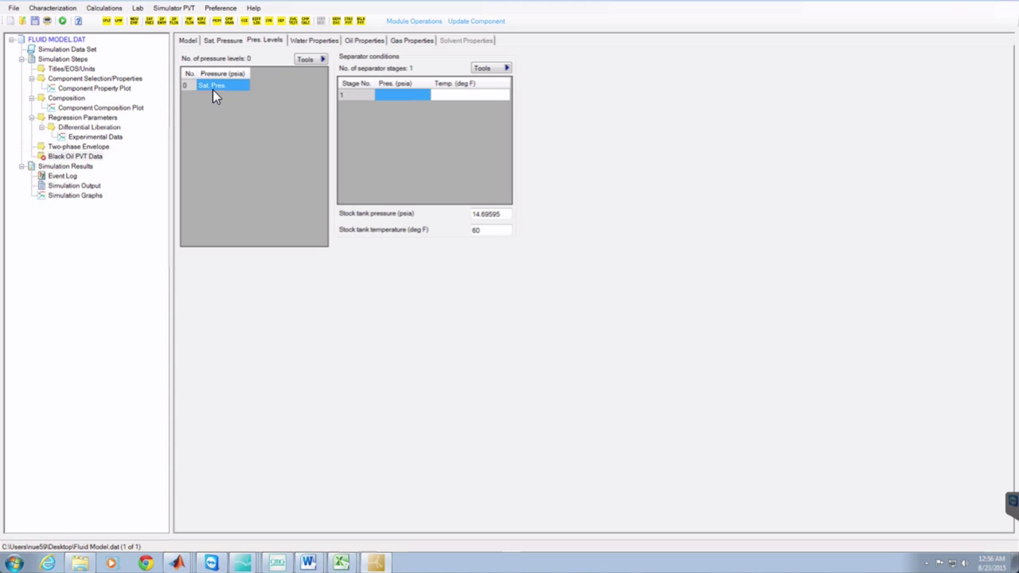
{"action": "left_click", "coordinate": [311, 59]}
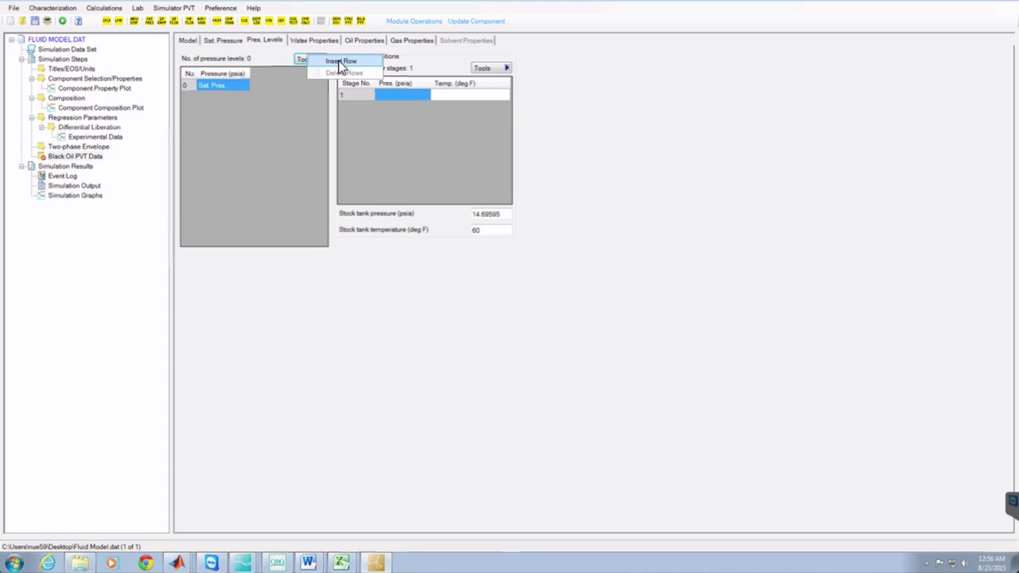
{"action": "left_click", "coordinate": [338, 60]}
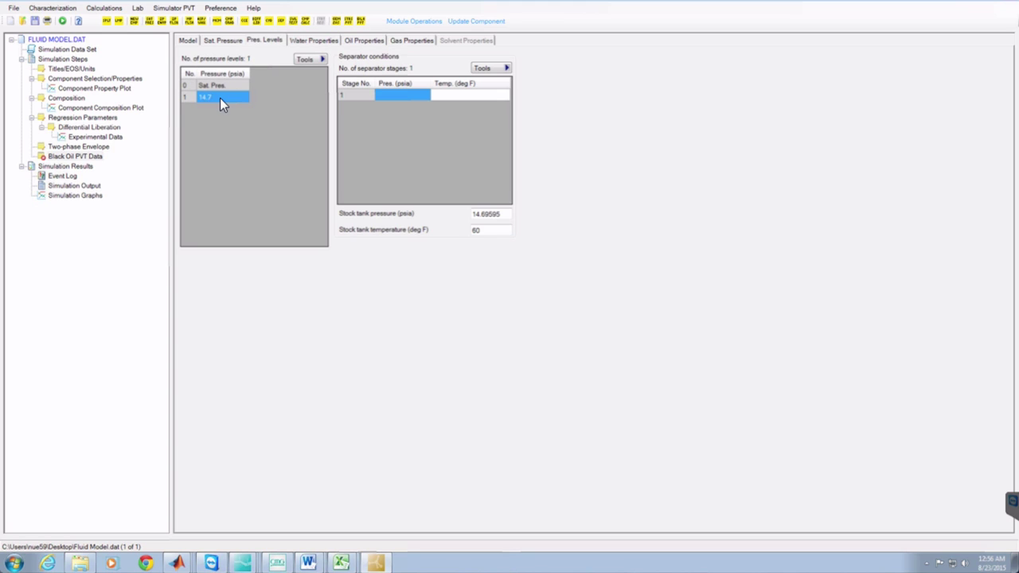
{"action": "left_click", "coordinate": [309, 60]}
{"action": "left_click", "coordinate": [331, 62]}
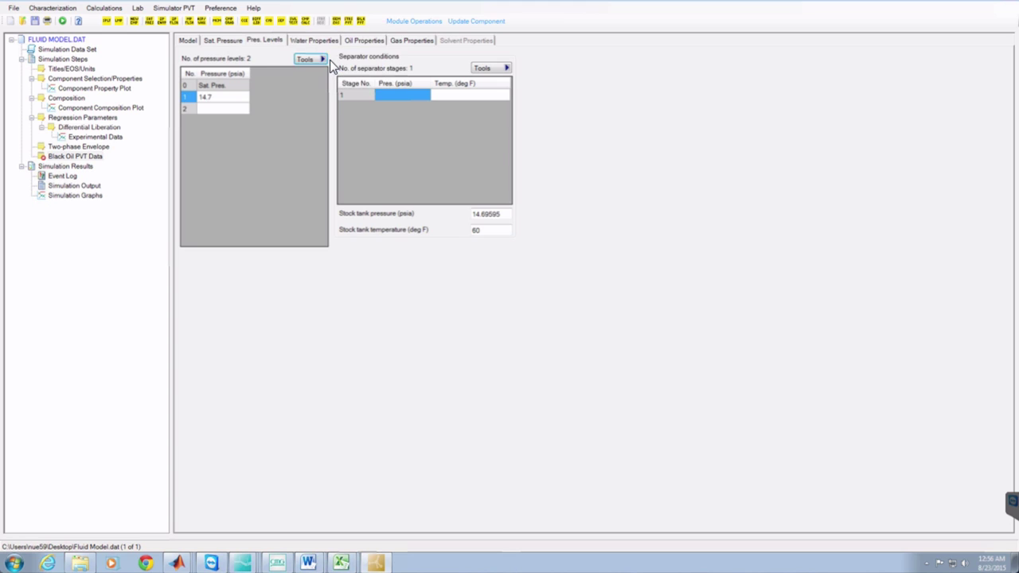
{"action": "left_click", "coordinate": [231, 109]}
Step: Append pressure levels of 1000 and 1500 psia to the black oil pressure table
{"action": "left_click", "coordinate": [312, 60]}
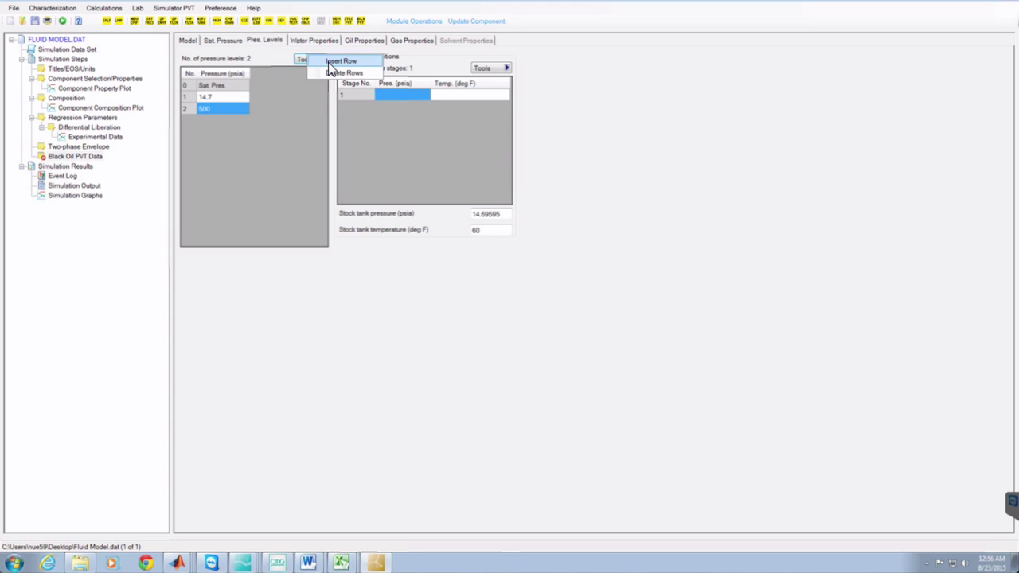
{"action": "left_click", "coordinate": [328, 62]}
{"action": "left_click", "coordinate": [205, 121]}
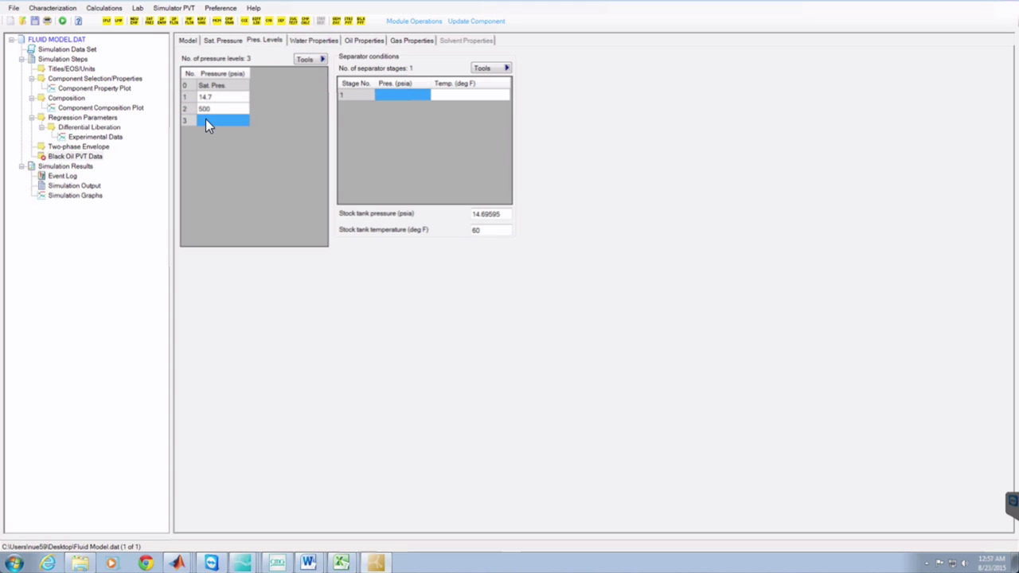
{"action": "type", "text": "10"}
{"action": "left_click", "coordinate": [318, 57]}
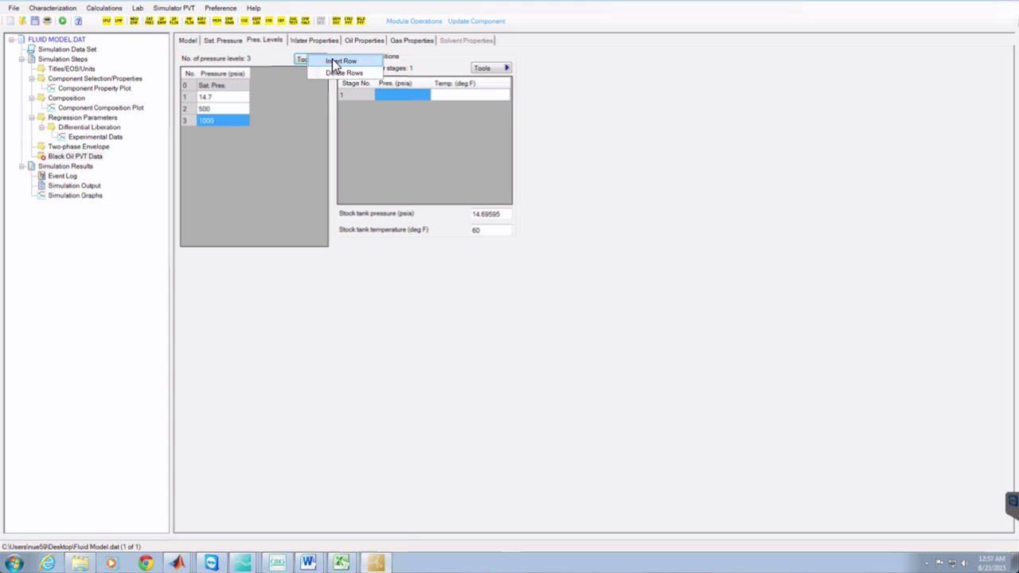
{"action": "left_click", "coordinate": [332, 62]}
{"action": "left_click", "coordinate": [211, 134]}
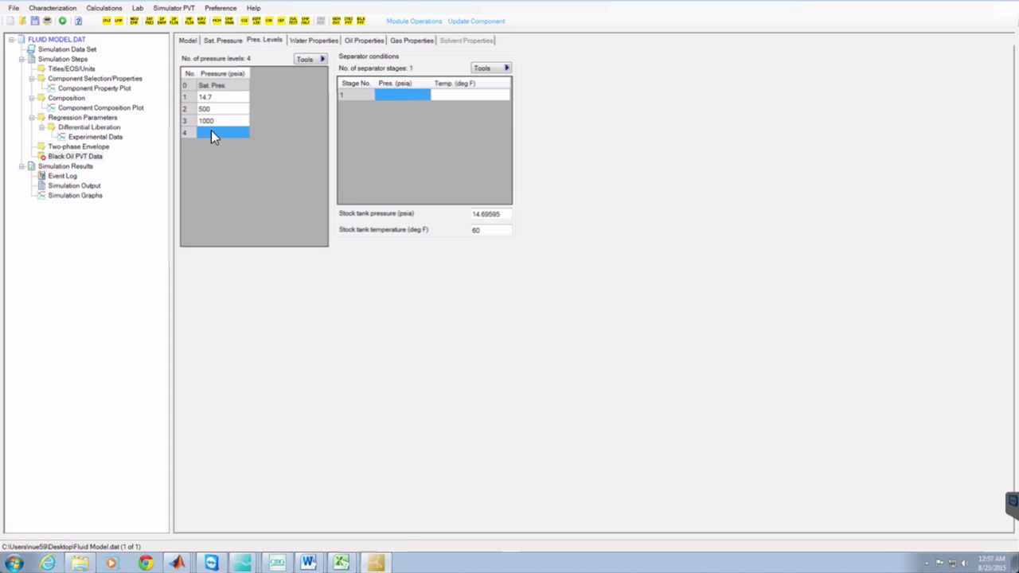
{"action": "type", "text": "1500"}
Step: Append pressure levels of 2000 and 2500 psia to the black oil pressure table
{"action": "left_click", "coordinate": [317, 57]}
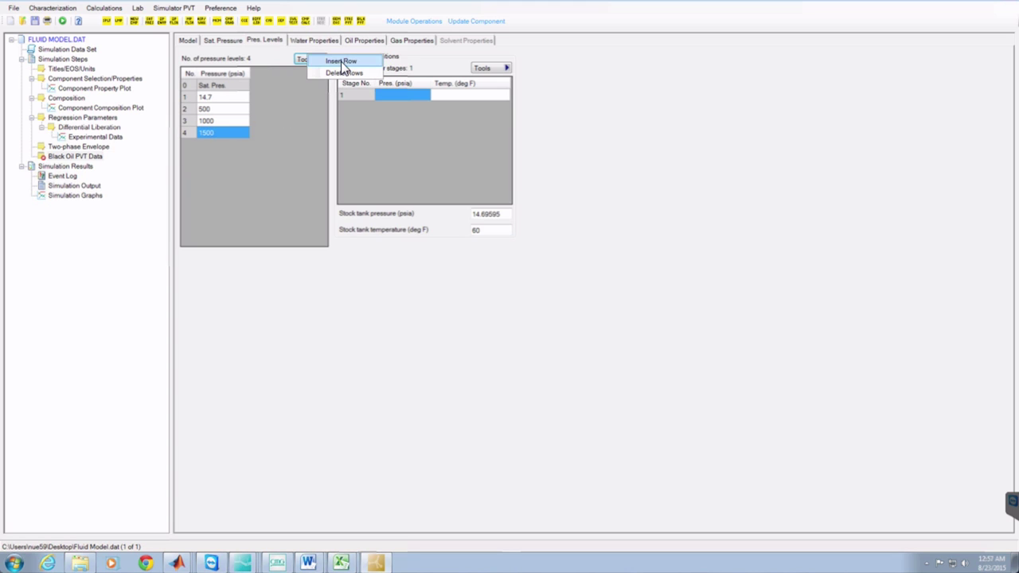
{"action": "left_click", "coordinate": [341, 62]}
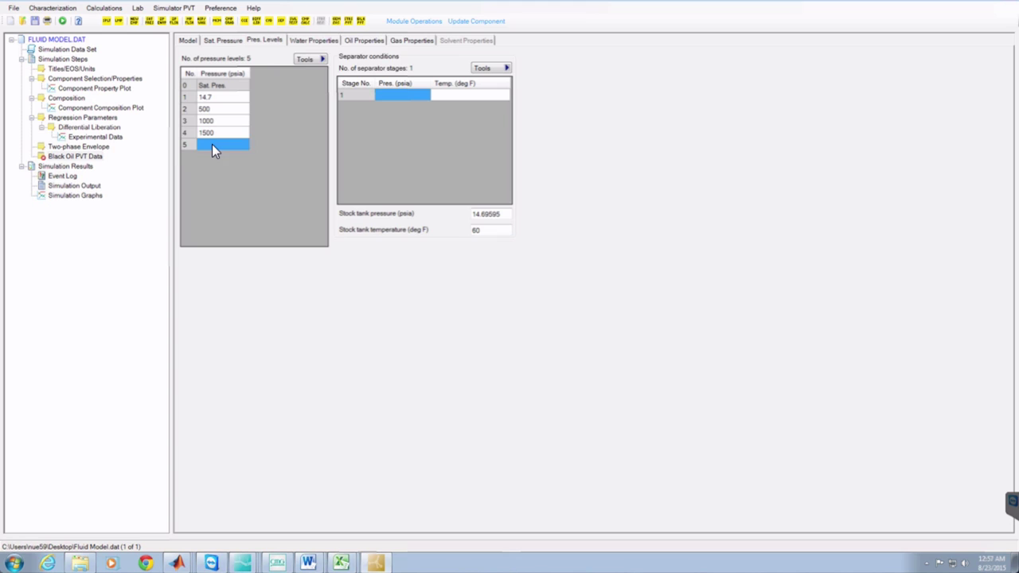
{"action": "type", "text": "2000"}
{"action": "left_click", "coordinate": [317, 64]}
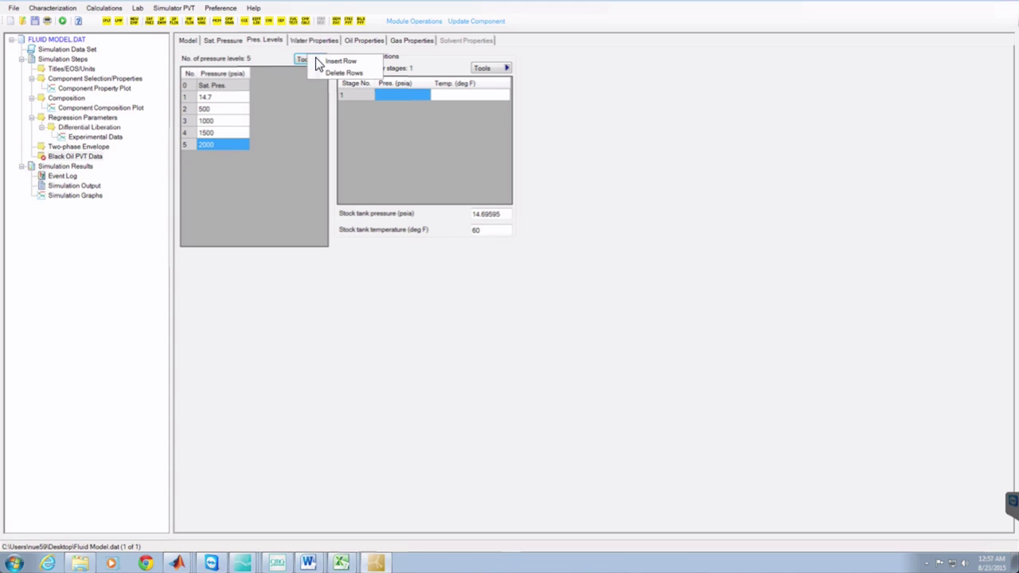
{"action": "left_click", "coordinate": [358, 64]}
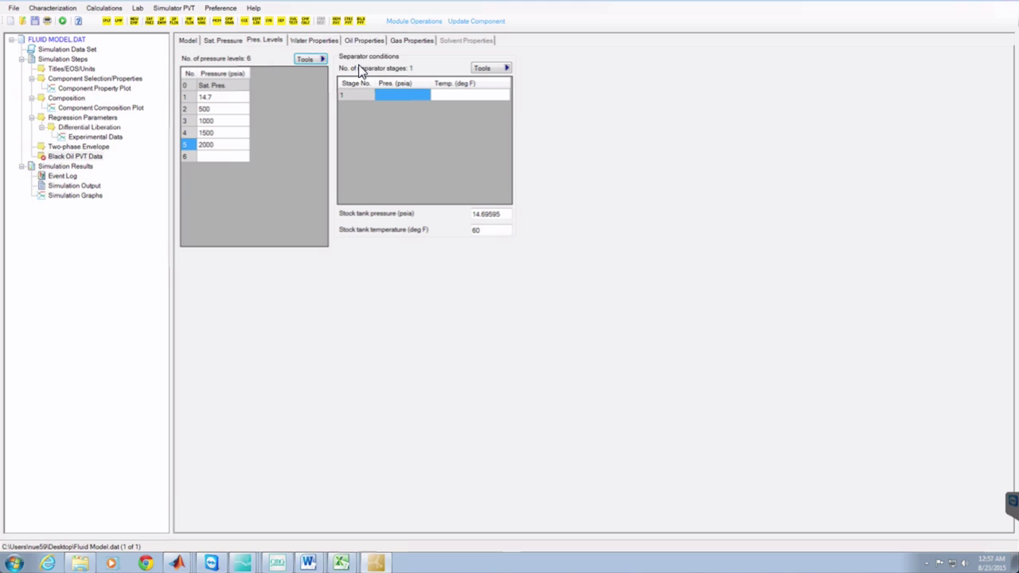
{"action": "left_click", "coordinate": [222, 157]}
Step: Append pressure levels of 3000 and 3500 psia to the black oil pressure table
{"action": "left_click", "coordinate": [321, 62]}
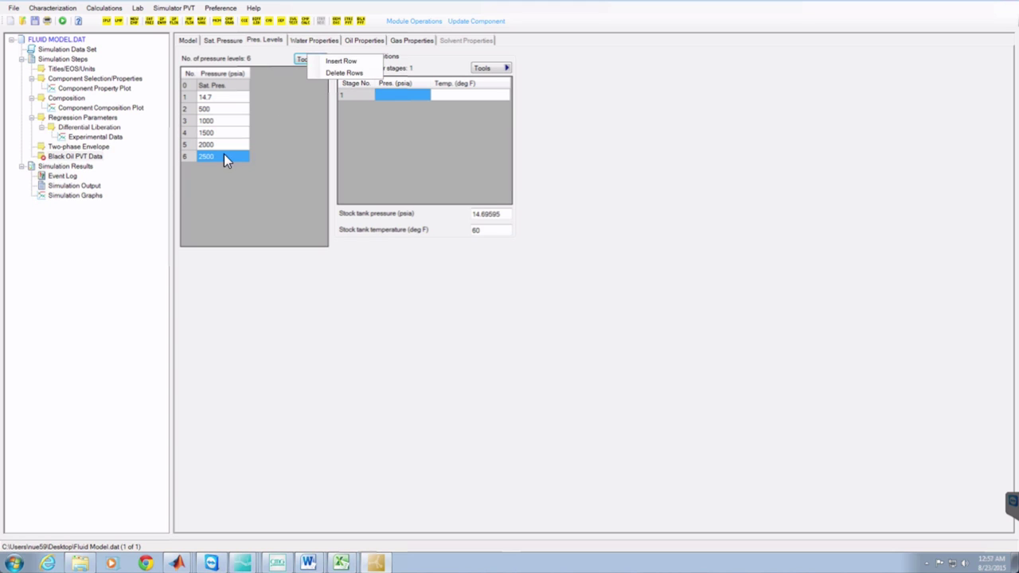
{"action": "left_click", "coordinate": [340, 61]}
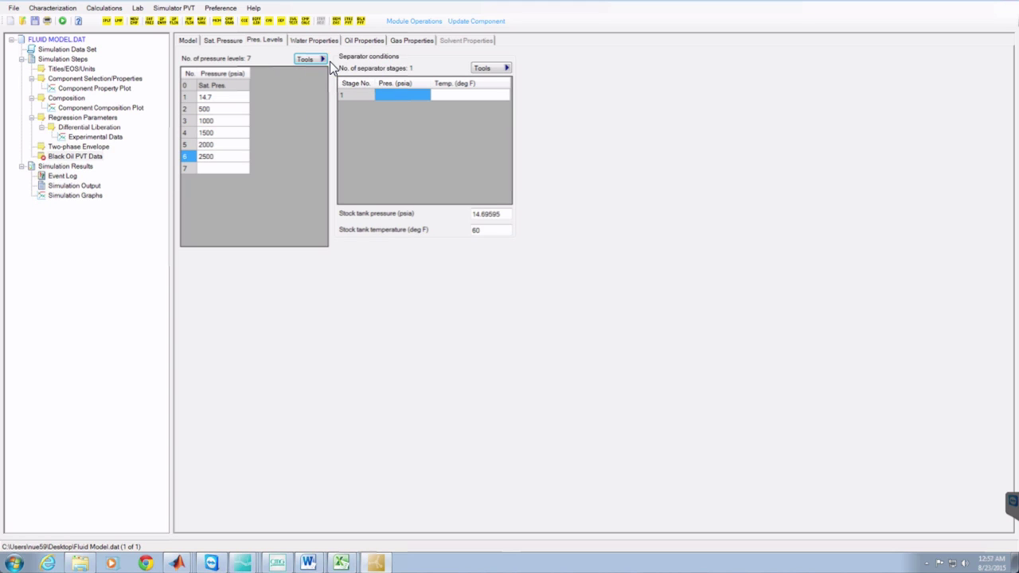
{"action": "left_click", "coordinate": [222, 169]}
{"action": "left_click", "coordinate": [320, 59]}
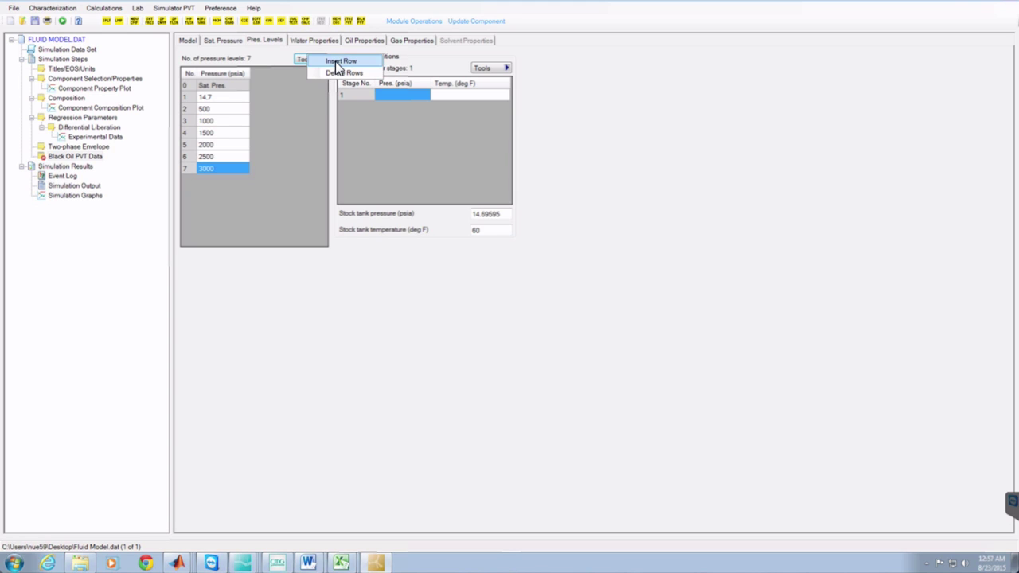
{"action": "left_click", "coordinate": [340, 63]}
{"action": "left_click", "coordinate": [222, 181]}
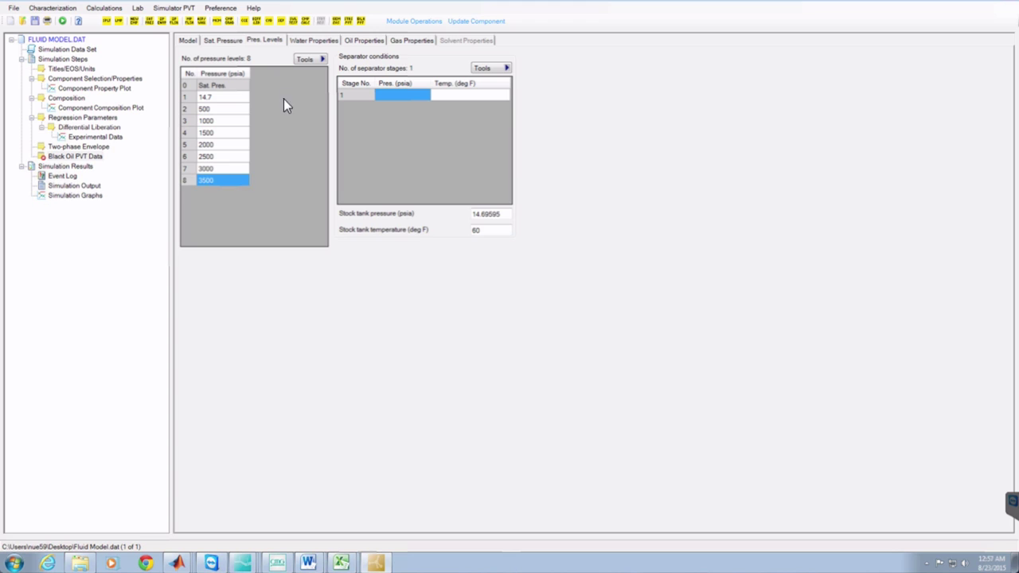
Step: Append pressure levels of 4000 and 4500 psia to the black oil pressure table
{"action": "left_click", "coordinate": [311, 61]}
{"action": "left_click", "coordinate": [340, 64]}
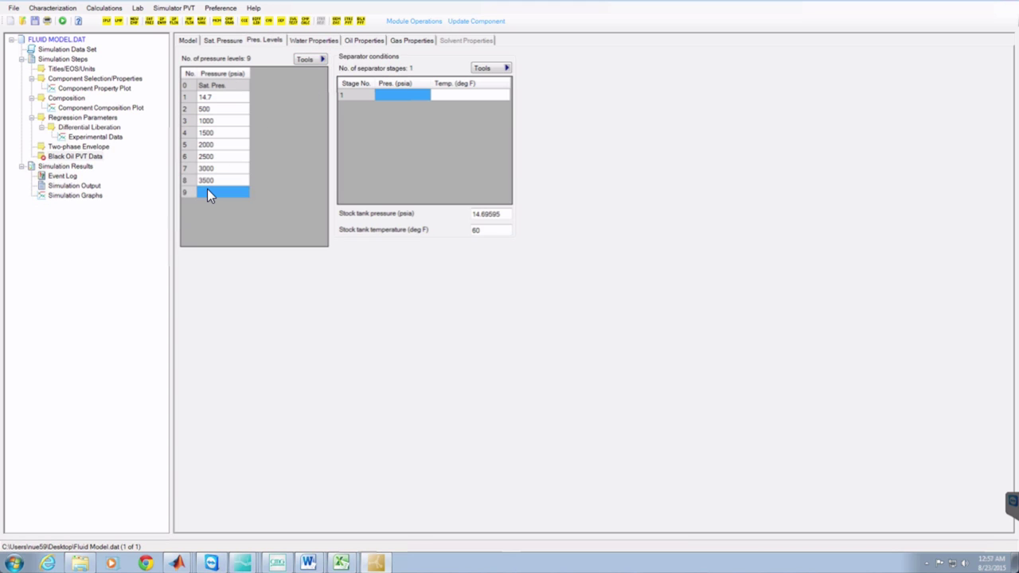
{"action": "type", "text": "4000"}
{"action": "left_click", "coordinate": [308, 59]}
{"action": "left_click", "coordinate": [327, 62]}
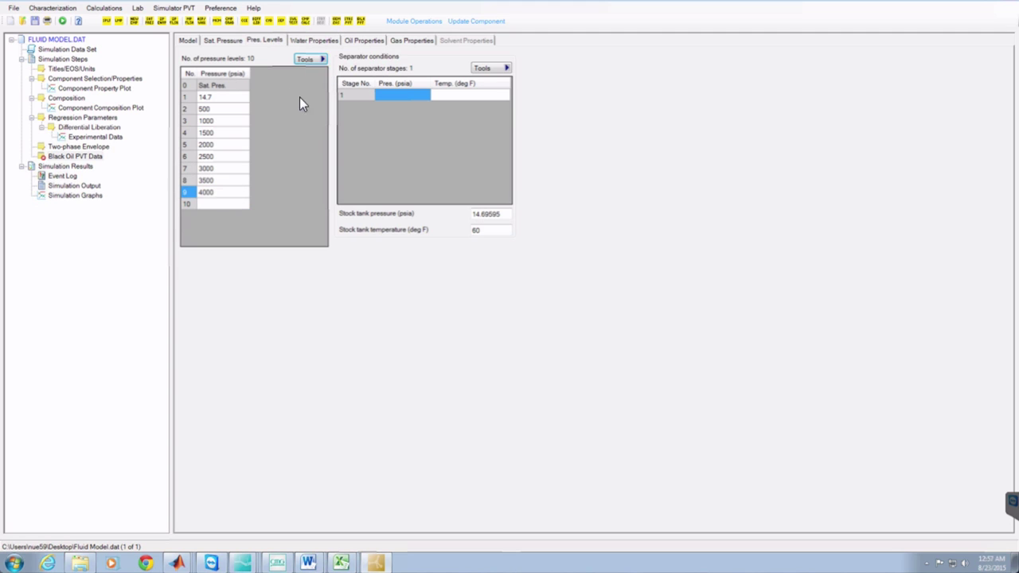
{"action": "left_click", "coordinate": [207, 199]}
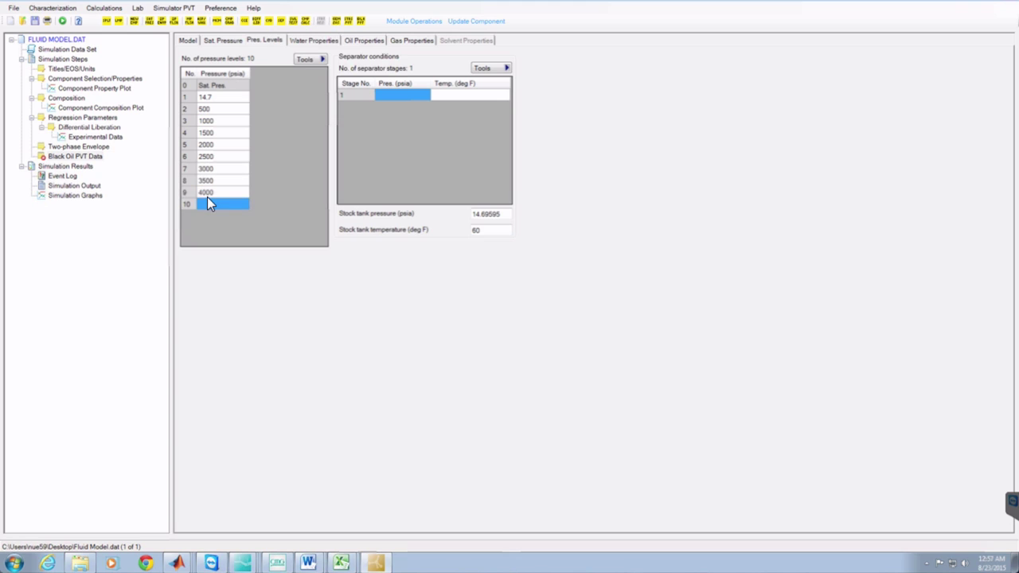
{"action": "type", "text": "4500"}
{"action": "key", "text": "Return"}
Step: Complete the black oil pressure table with levels of 5000, 5500 and 6000 psia
{"action": "left_click", "coordinate": [318, 58]}
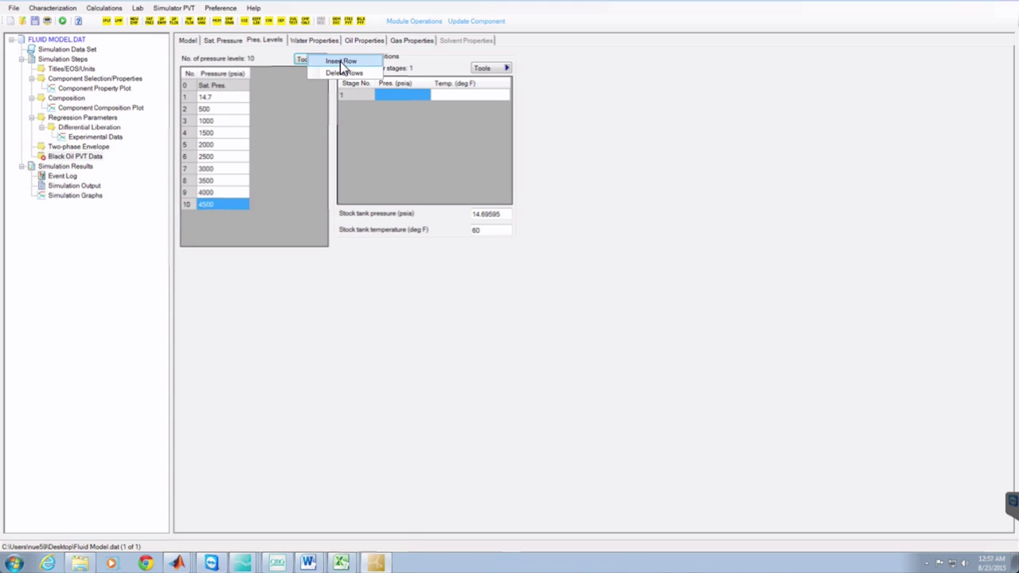
{"action": "left_click", "coordinate": [351, 61]}
{"action": "left_click", "coordinate": [215, 215]}
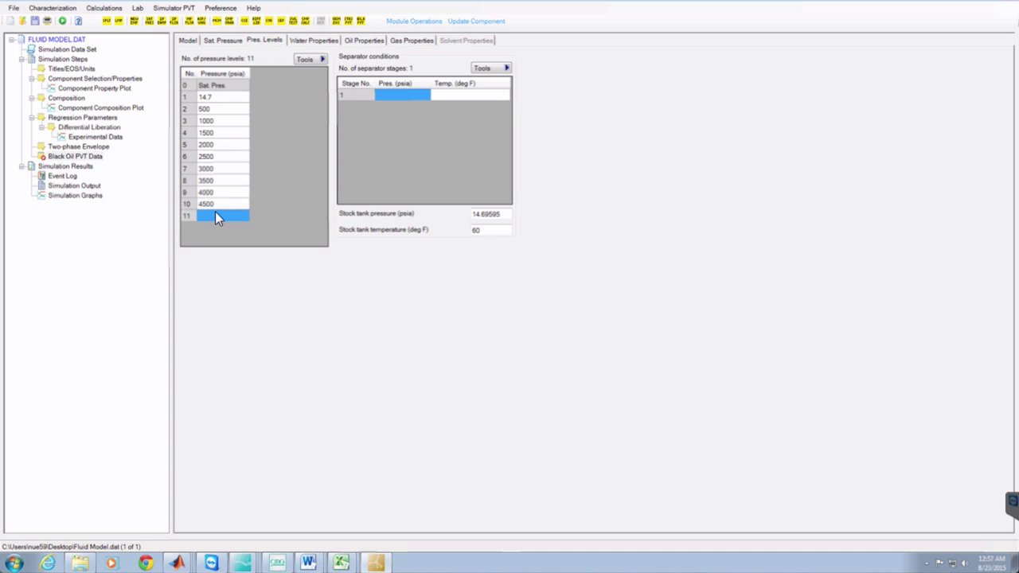
{"action": "type", "text": "5000"}
{"action": "left_click", "coordinate": [318, 57]}
{"action": "left_click", "coordinate": [342, 62]}
{"action": "left_click", "coordinate": [216, 225]}
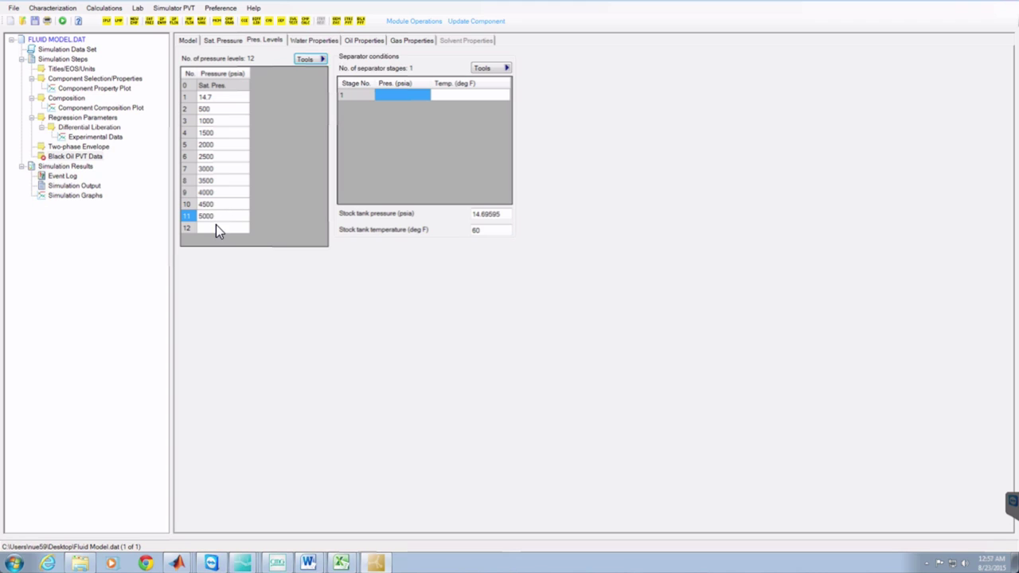
{"action": "type", "text": "5500"}
{"action": "left_click", "coordinate": [302, 59]}
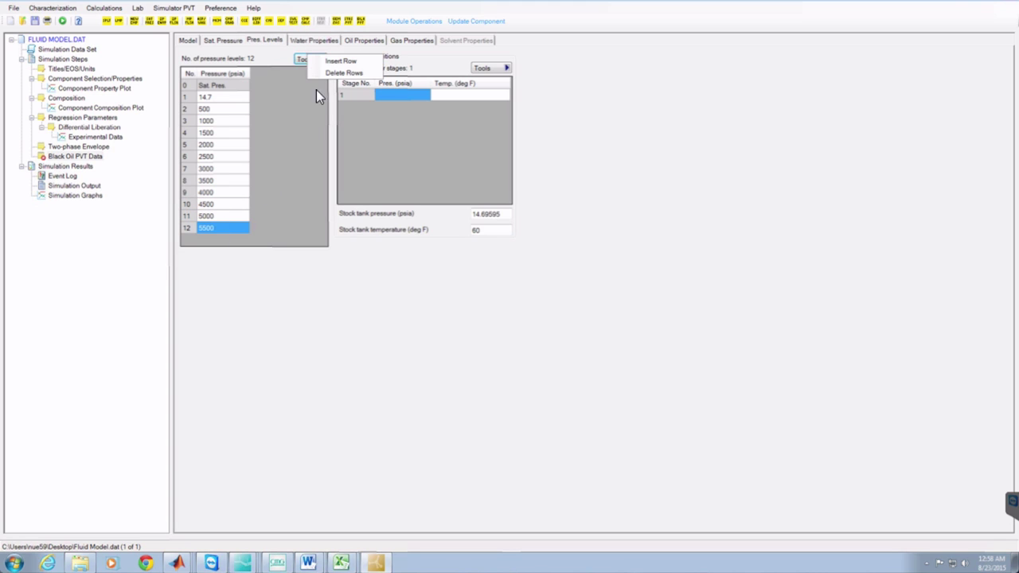
{"action": "left_click", "coordinate": [334, 64]}
{"action": "left_click", "coordinate": [213, 238]}
{"action": "type", "text": "6000"}
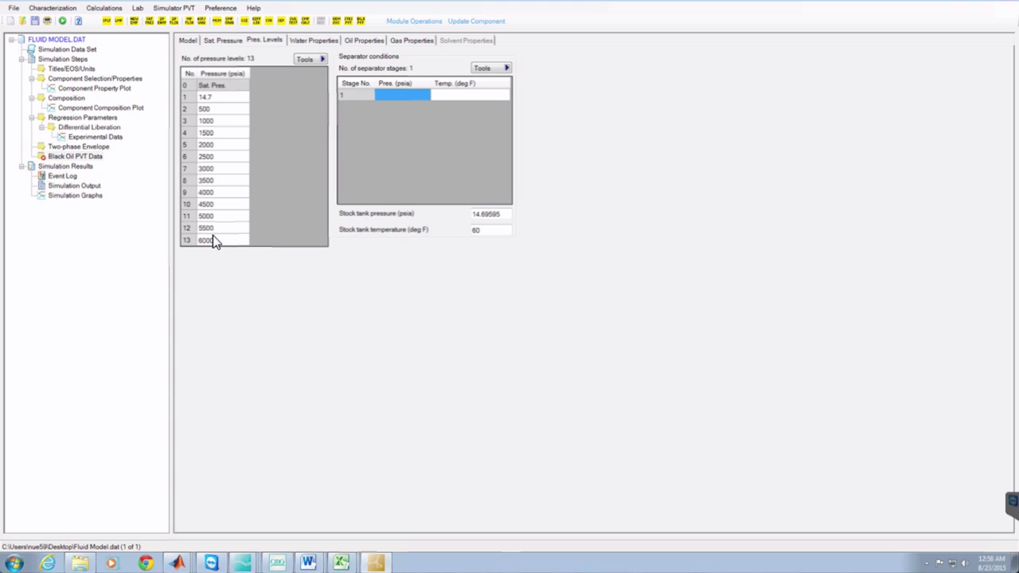
Step: Set the water reference pressure to 4700 psia and copy the formation volume factor 1.0245 from the CMG_Project A 2015 Word document
{"action": "left_click", "coordinate": [301, 39]}
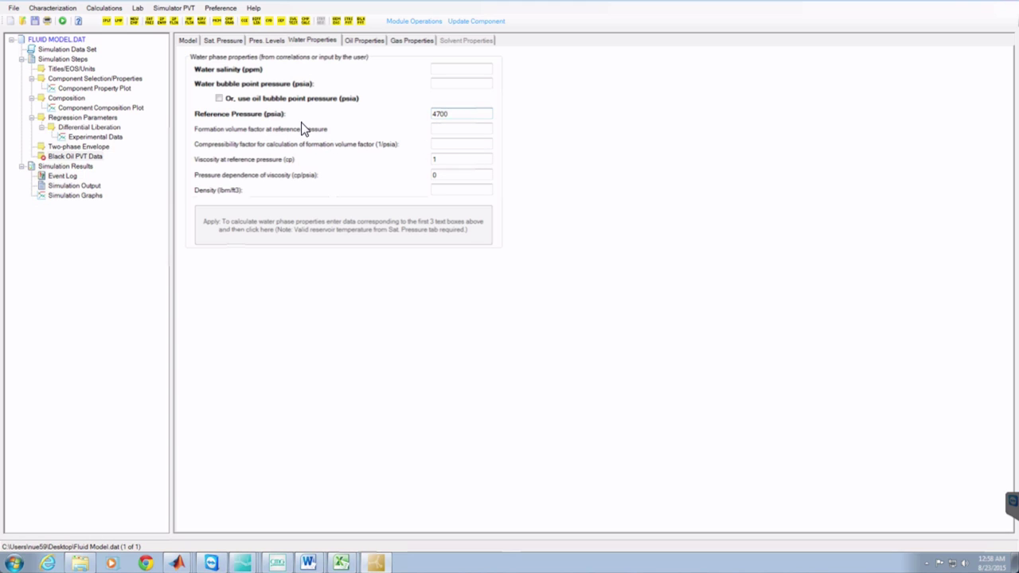
{"action": "left_click", "coordinate": [448, 130]}
{"action": "mouse_move", "coordinate": [309, 563]}
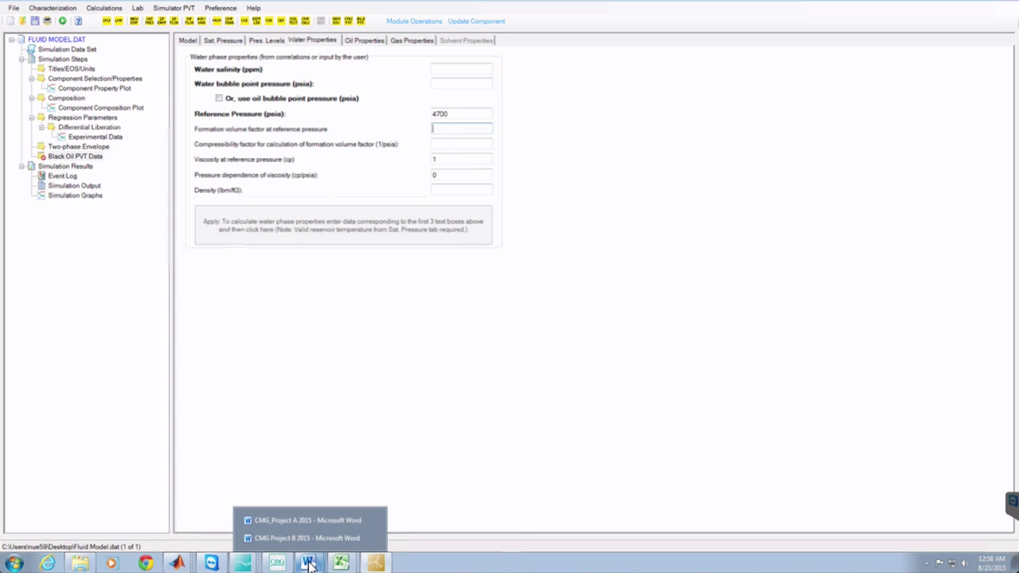
{"action": "left_click", "coordinate": [317, 519]}
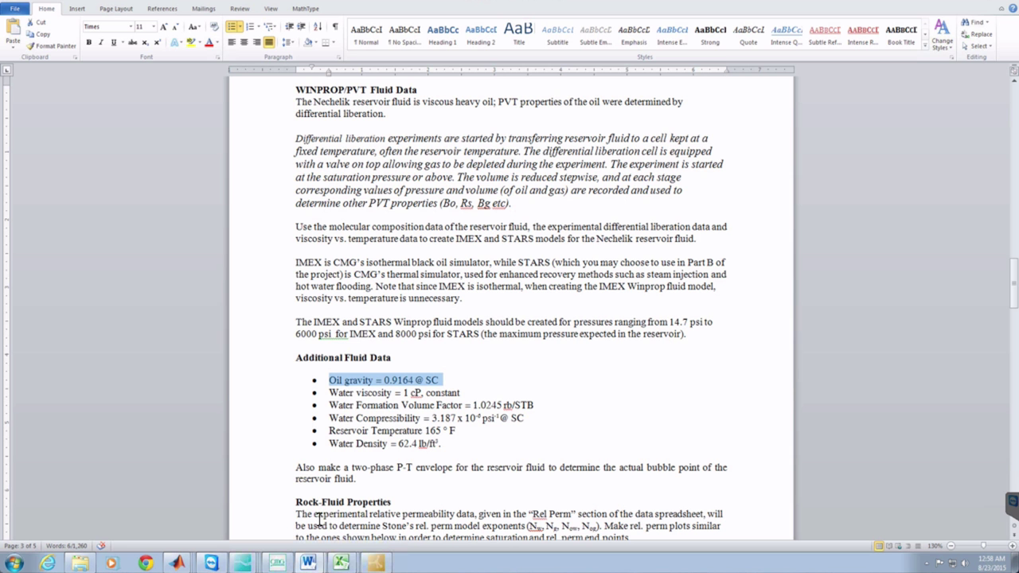
{"action": "left_click", "coordinate": [389, 404]}
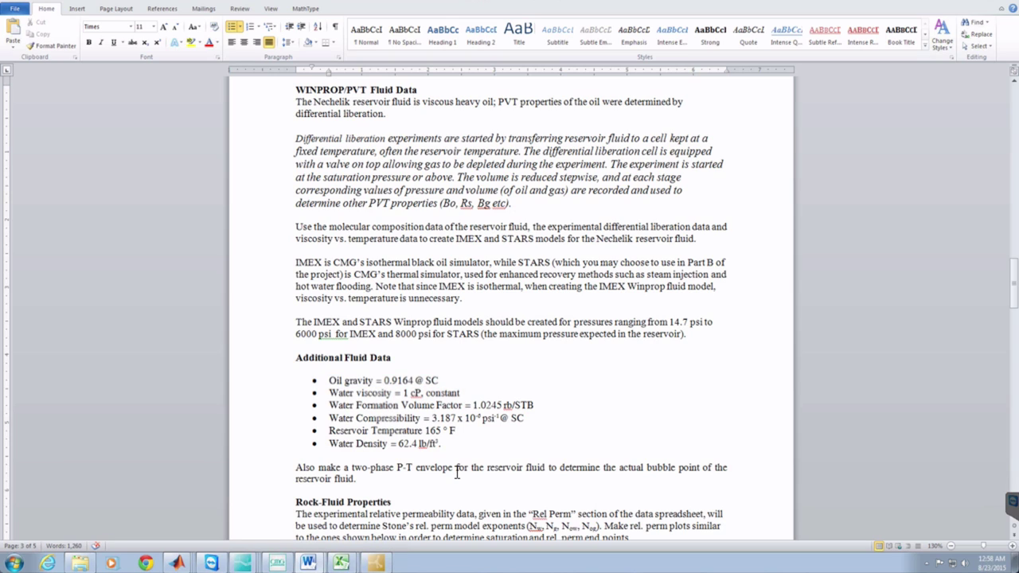
{"action": "left_click_drag", "start_coordinate": [474, 405], "coordinate": [496, 405]}
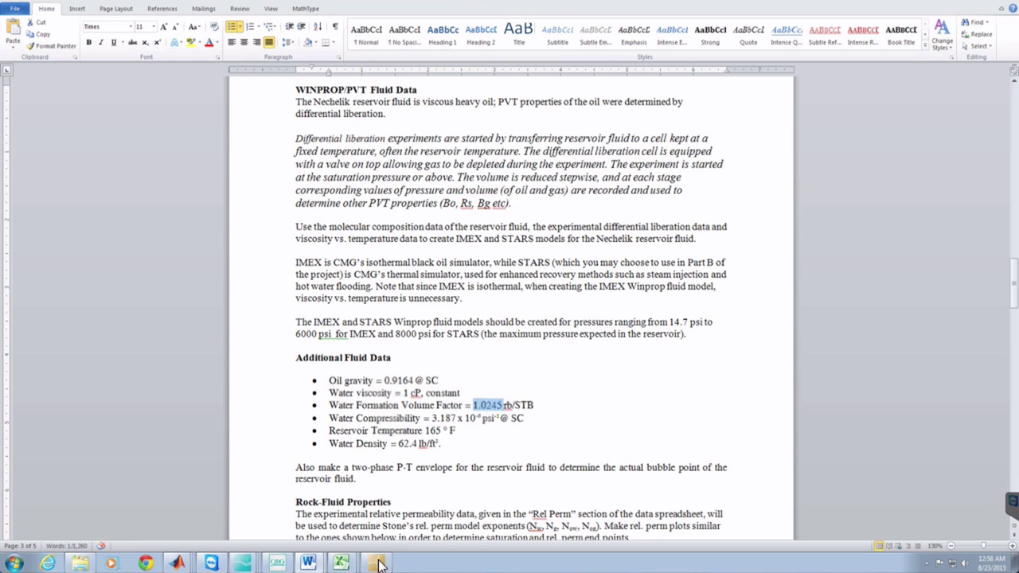
{"action": "left_click", "coordinate": [378, 562]}
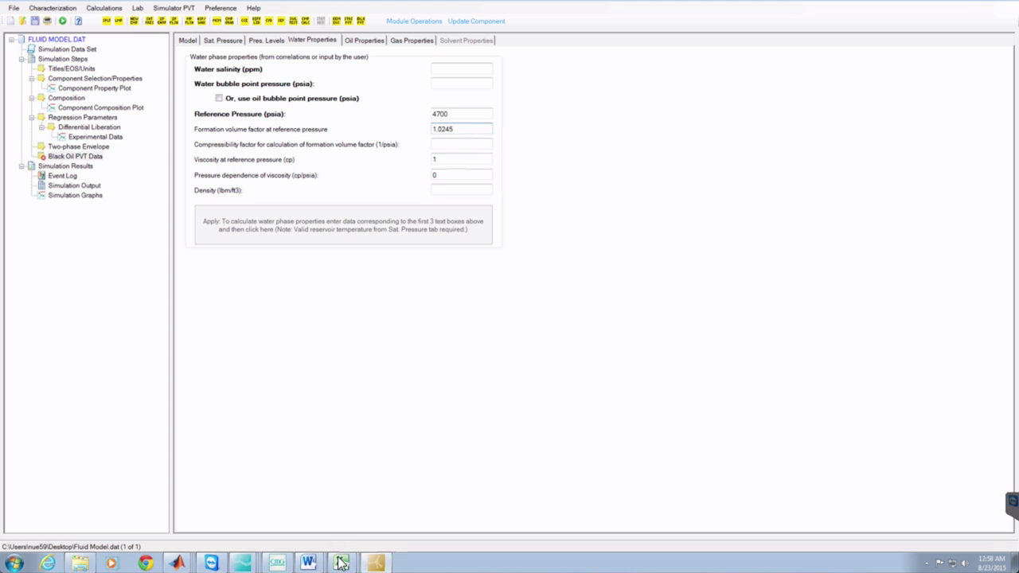
Step: Look up the water compressibility in the CMG_Project A 2015 Word document and set the compressibility factor to 3.184e-6 1/psia in WinProp
{"action": "mouse_move", "coordinate": [309, 562]}
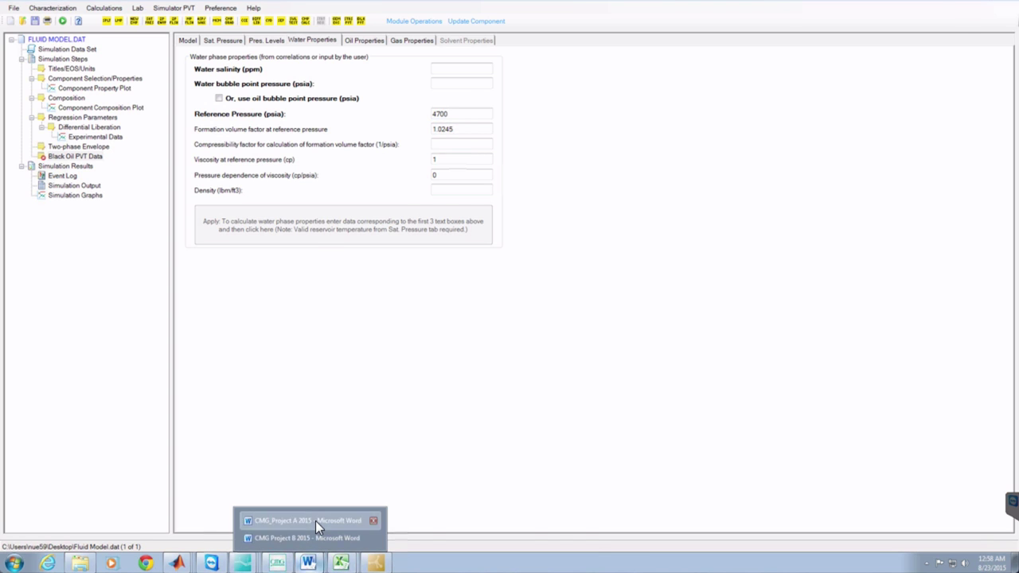
{"action": "left_click", "coordinate": [315, 520]}
{"action": "left_click_drag", "start_coordinate": [431, 418], "coordinate": [484, 418]}
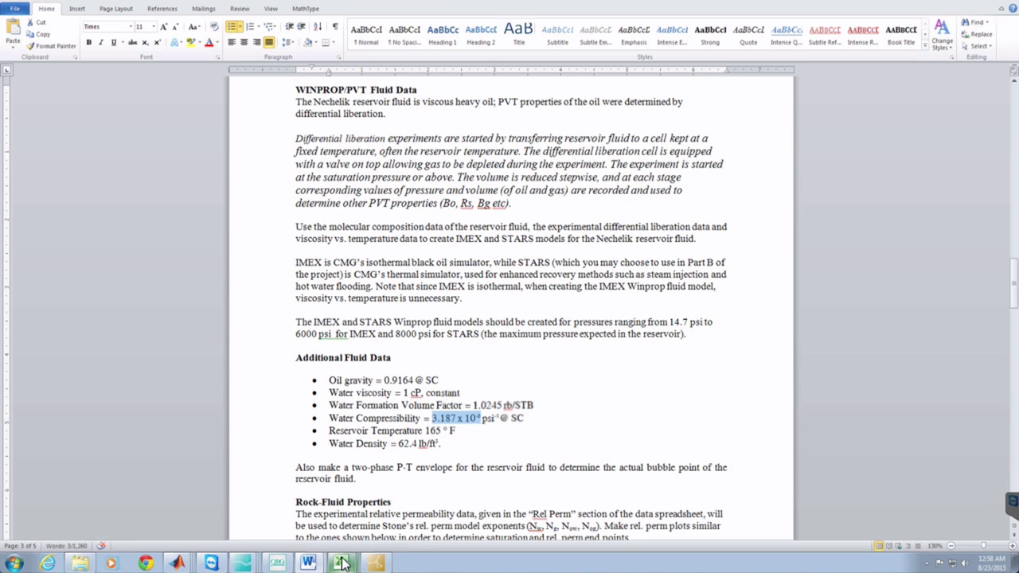
{"action": "left_click", "coordinate": [375, 562]}
{"action": "left_click", "coordinate": [454, 143]}
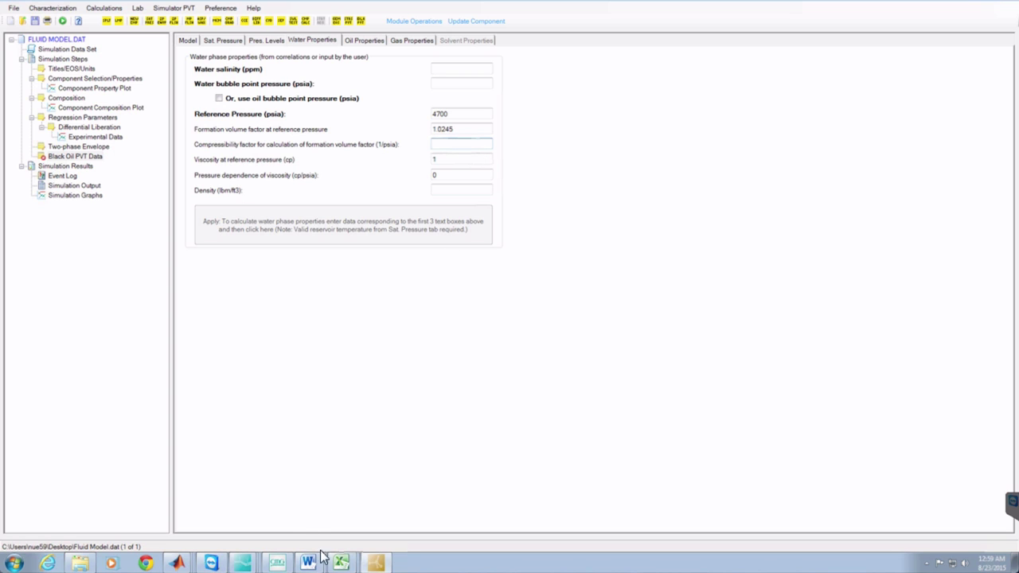
{"action": "mouse_move", "coordinate": [341, 562]}
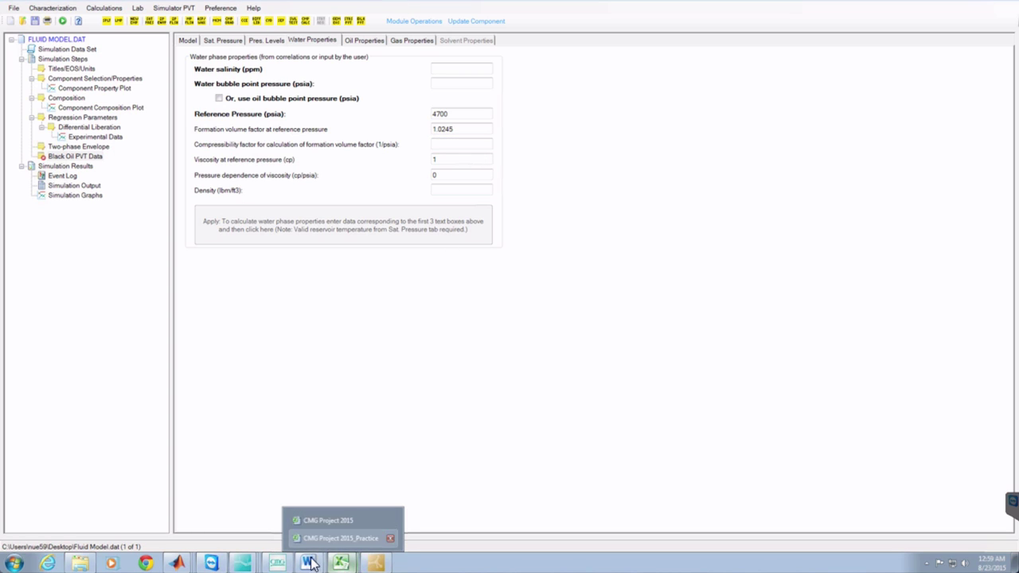
{"action": "mouse_move", "coordinate": [308, 563]}
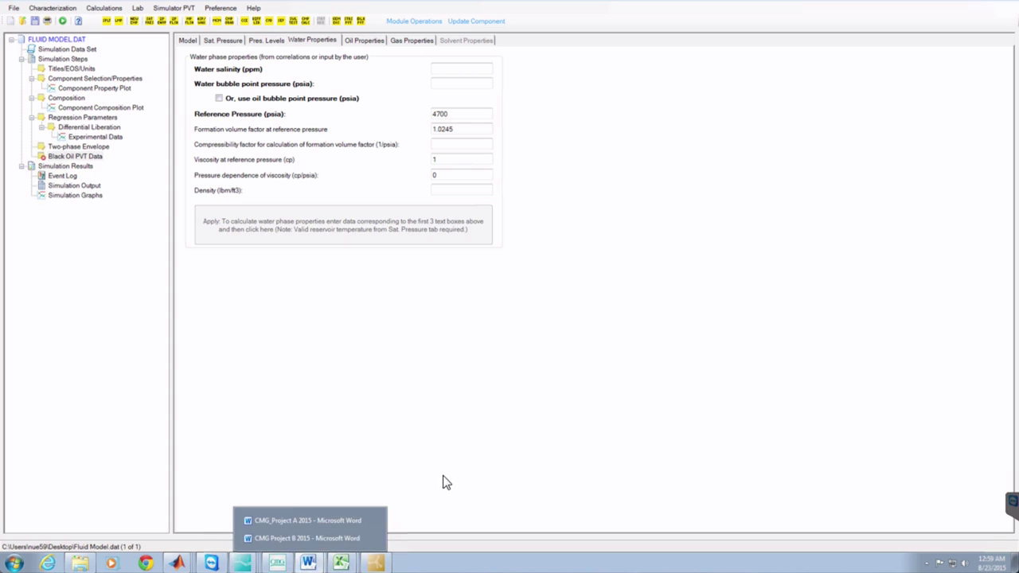
{"action": "left_click", "coordinate": [300, 519]}
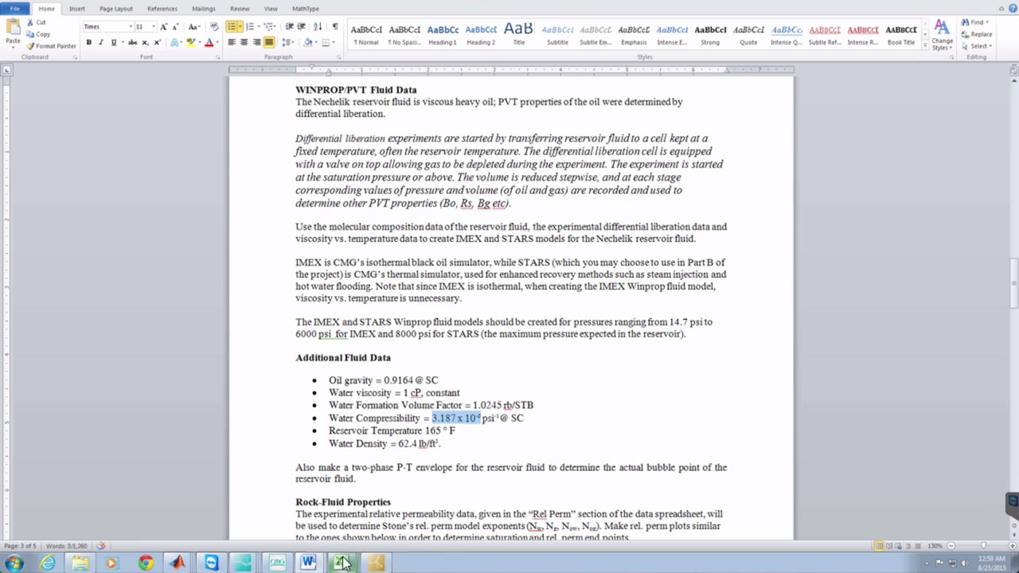
{"action": "left_click", "coordinate": [374, 564]}
{"action": "left_click", "coordinate": [472, 148]}
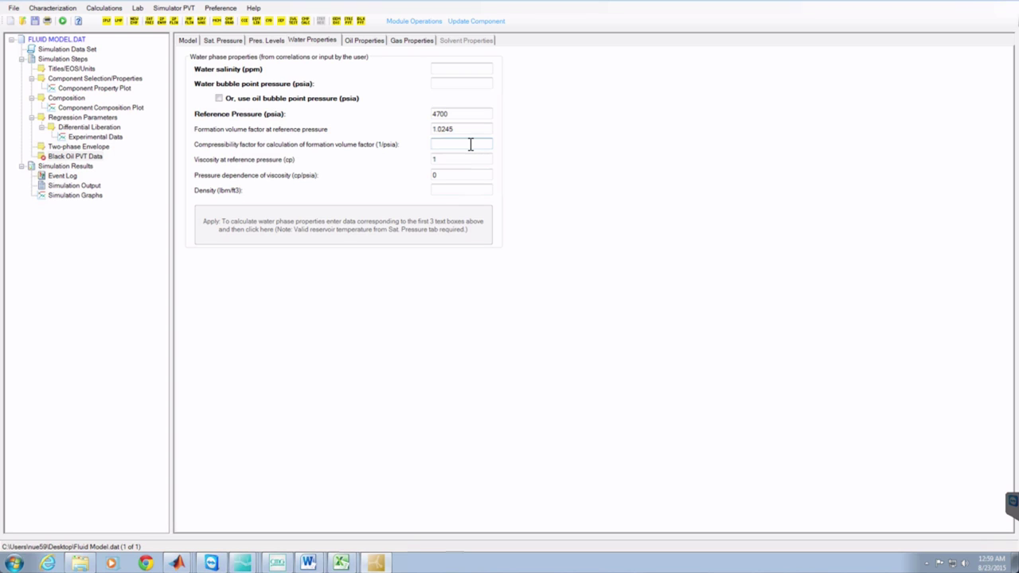
{"action": "type", "text": "3.184e-6"}
Step: Check the water density in the CMG_Project A 2015 Word document, set it to 62.4 lbm/ft3 in WinProp and save the dataset
{"action": "mouse_move", "coordinate": [308, 563]}
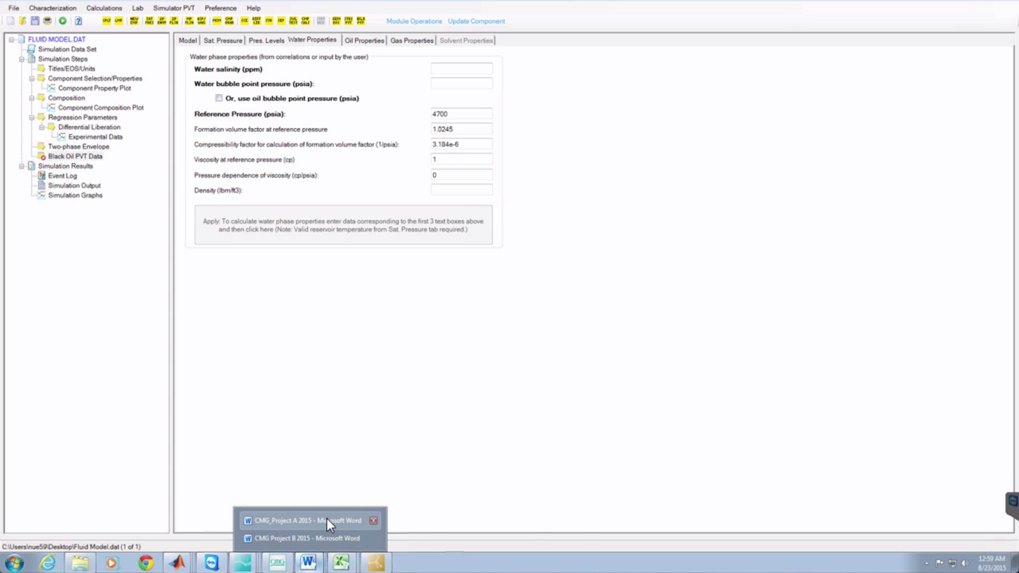
{"action": "left_click", "coordinate": [327, 519]}
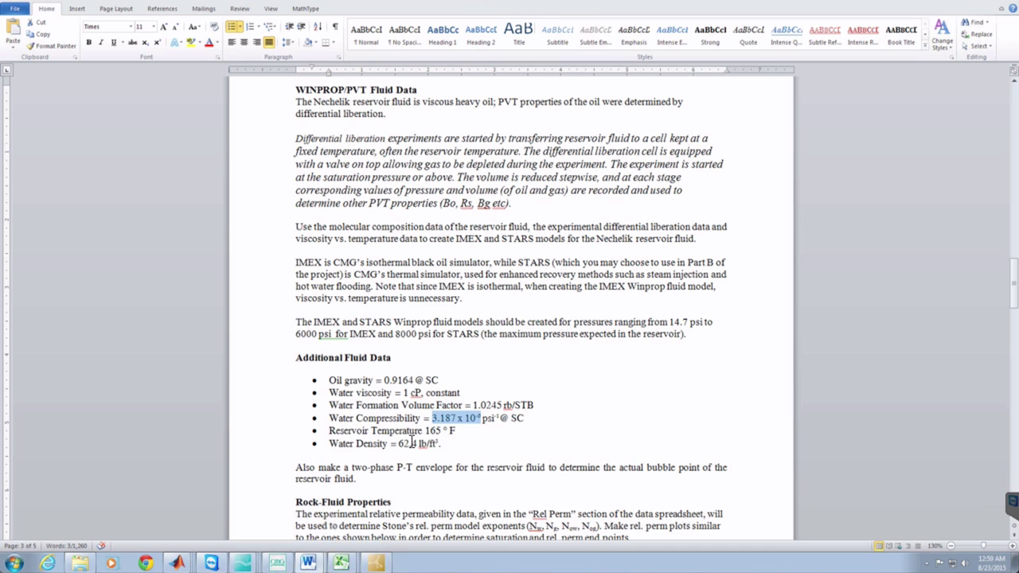
{"action": "left_click", "coordinate": [341, 563]}
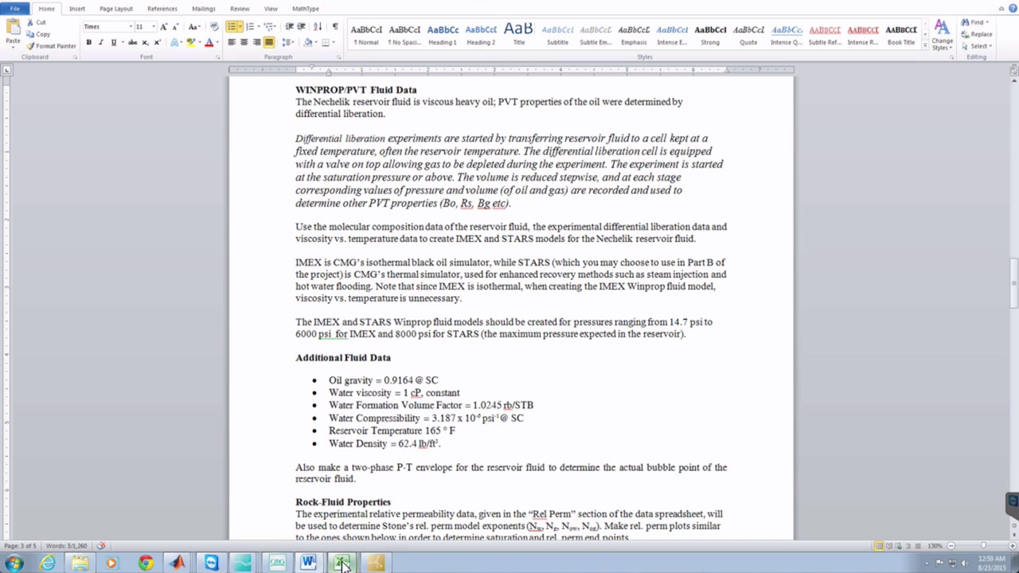
{"action": "left_click", "coordinate": [345, 537]}
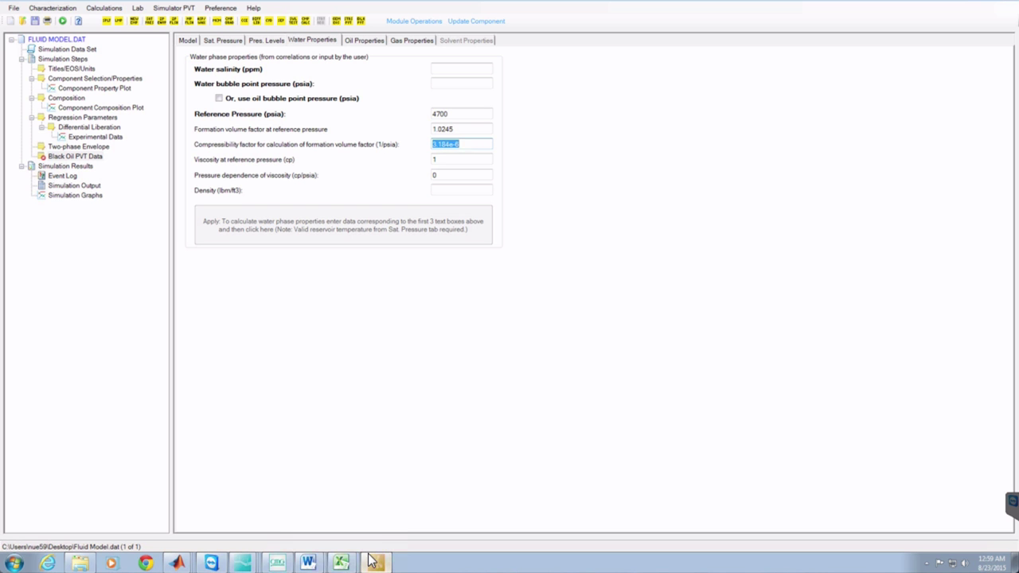
{"action": "left_click", "coordinate": [447, 157]}
{"action": "left_click", "coordinate": [446, 190]}
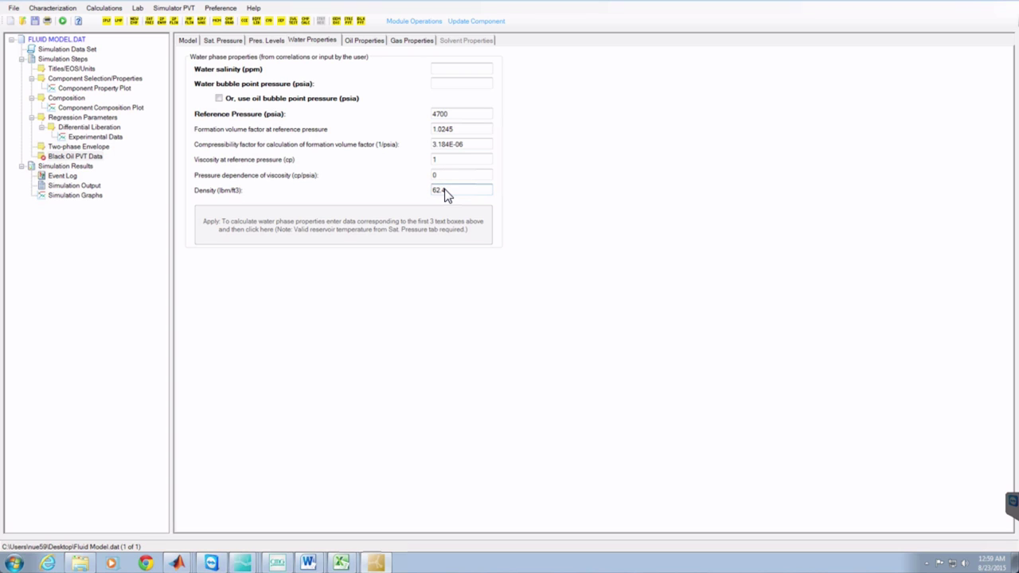
{"action": "left_click", "coordinate": [35, 22]}
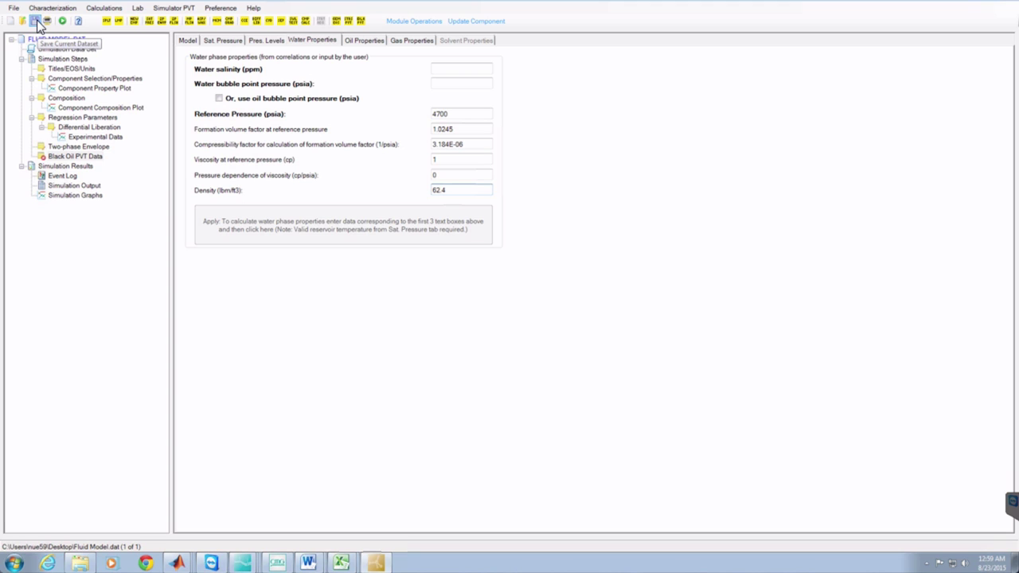
Step: Save and run the fluid model with the default oil and gas property options
{"action": "left_click", "coordinate": [365, 41]}
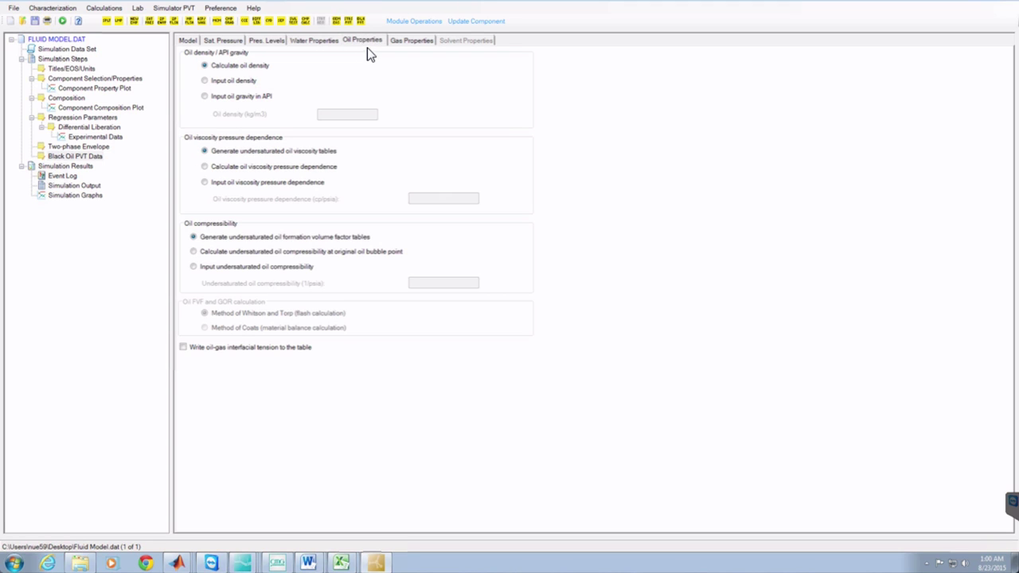
{"action": "left_click", "coordinate": [416, 40]}
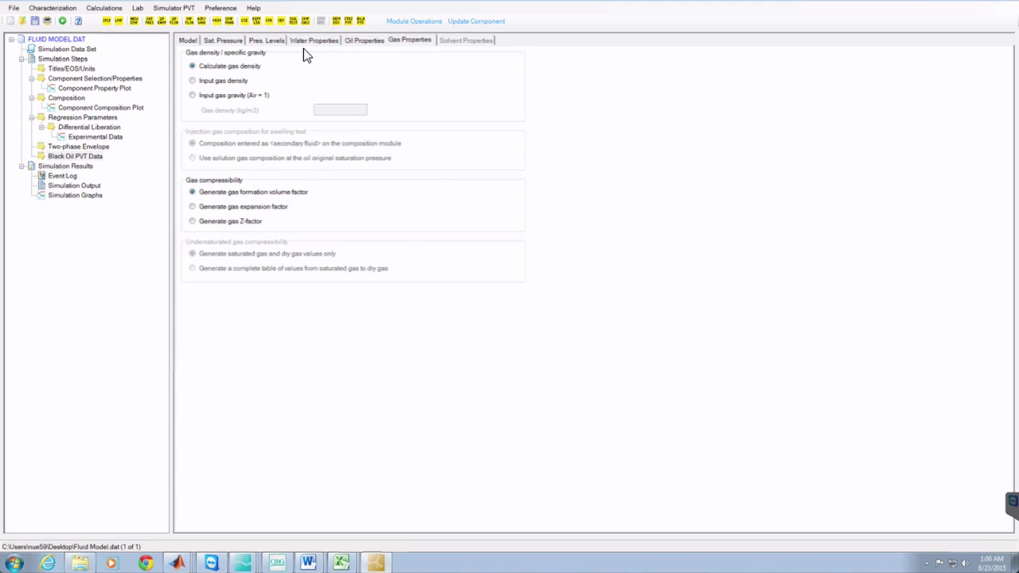
{"action": "left_click", "coordinate": [35, 22]}
{"action": "left_click", "coordinate": [61, 22]}
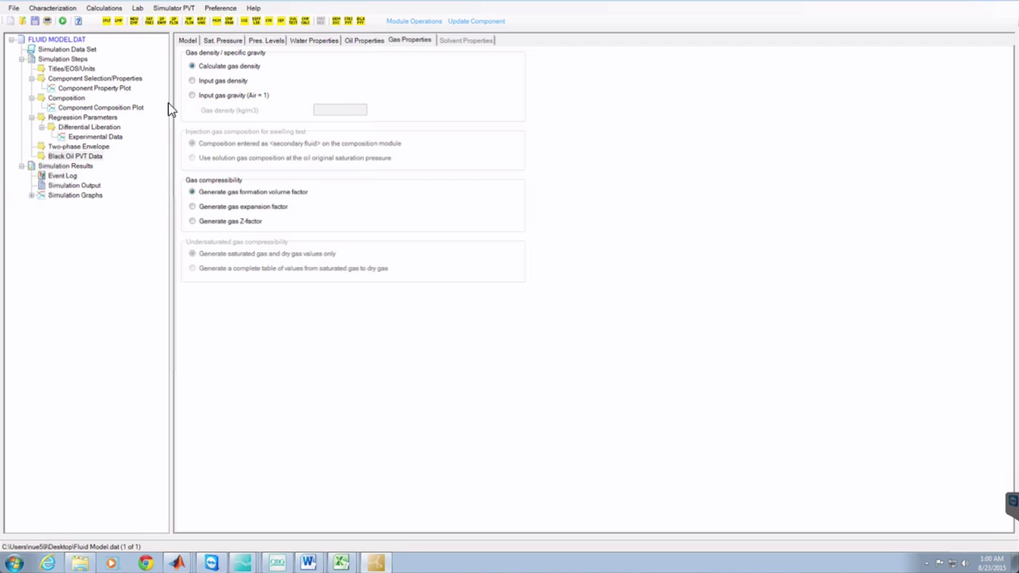
Step: Check the Desktop folder in Windows Explorer for the generated Fluid Model.imx file and return to WinProp
{"action": "mouse_move", "coordinate": [273, 562]}
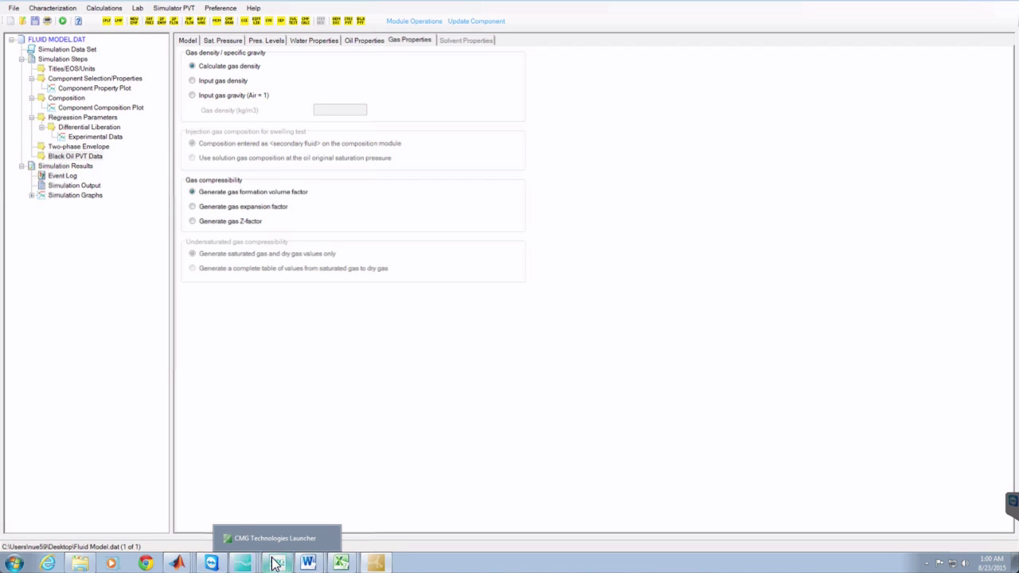
{"action": "left_click", "coordinate": [81, 562]}
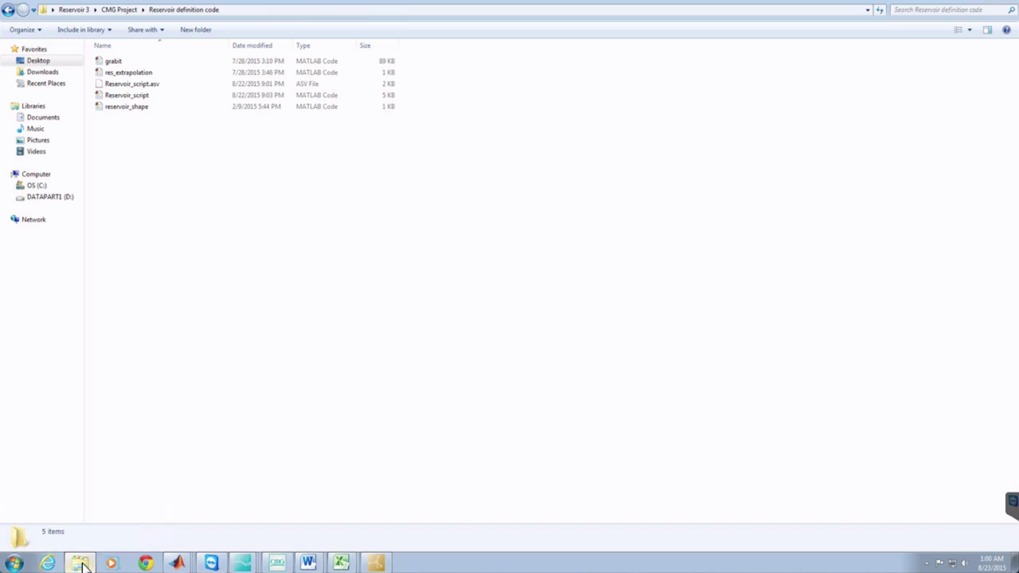
{"action": "left_click", "coordinate": [44, 63]}
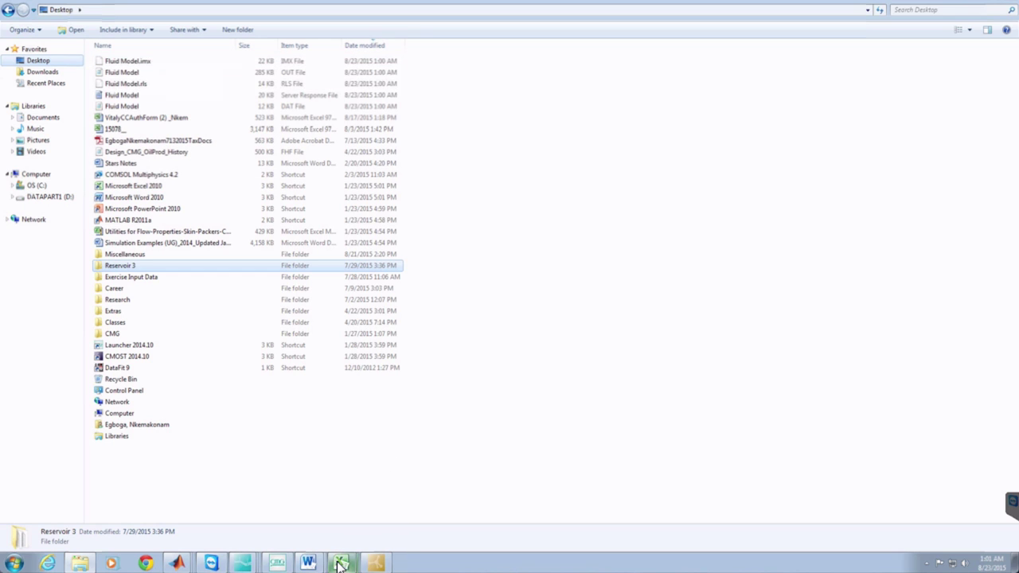
{"action": "left_click", "coordinate": [377, 561]}
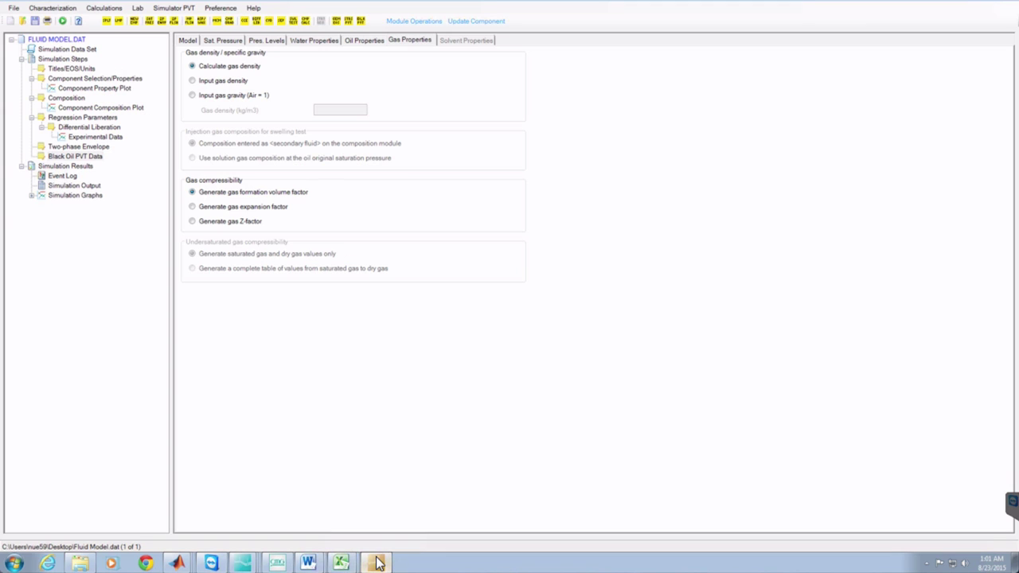
Step: View the P-T Diagram among the simulation graphs and read the two-phase boundary near the reservoir temperature
{"action": "left_click", "coordinate": [32, 195]}
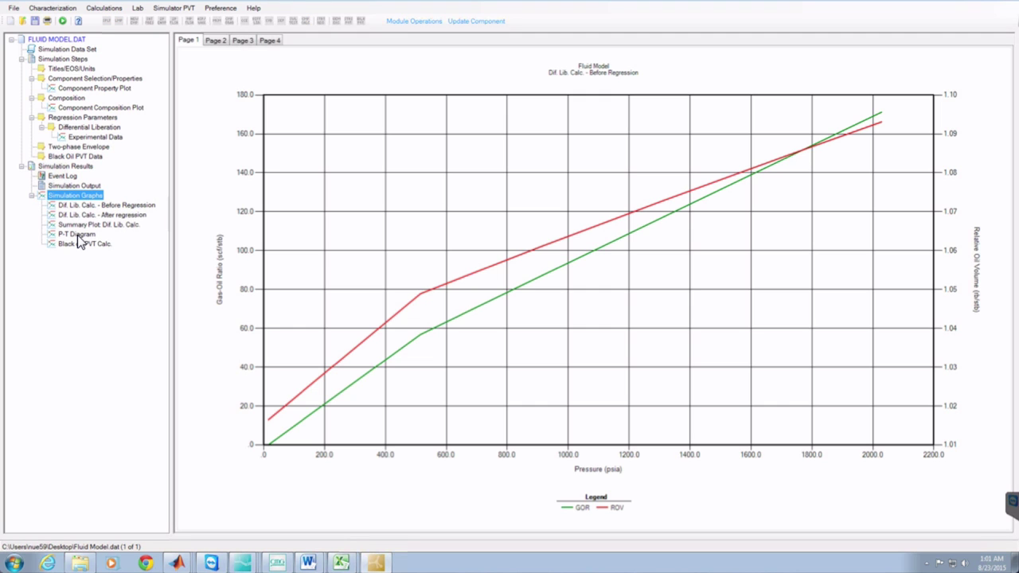
{"action": "left_click", "coordinate": [77, 235]}
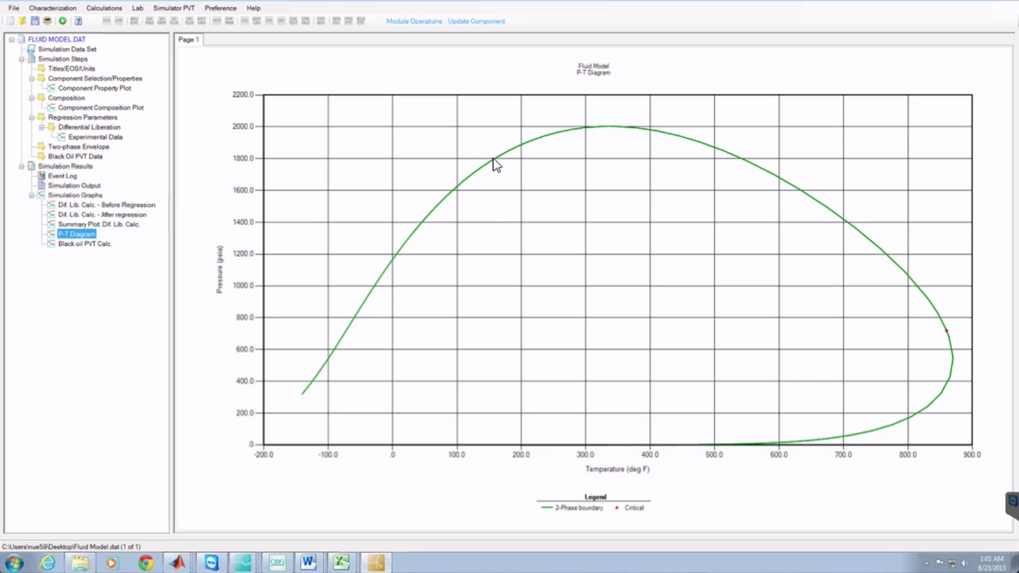
{"action": "mouse_move", "coordinate": [493, 158]}
{"action": "left_click", "coordinate": [681, 0]}
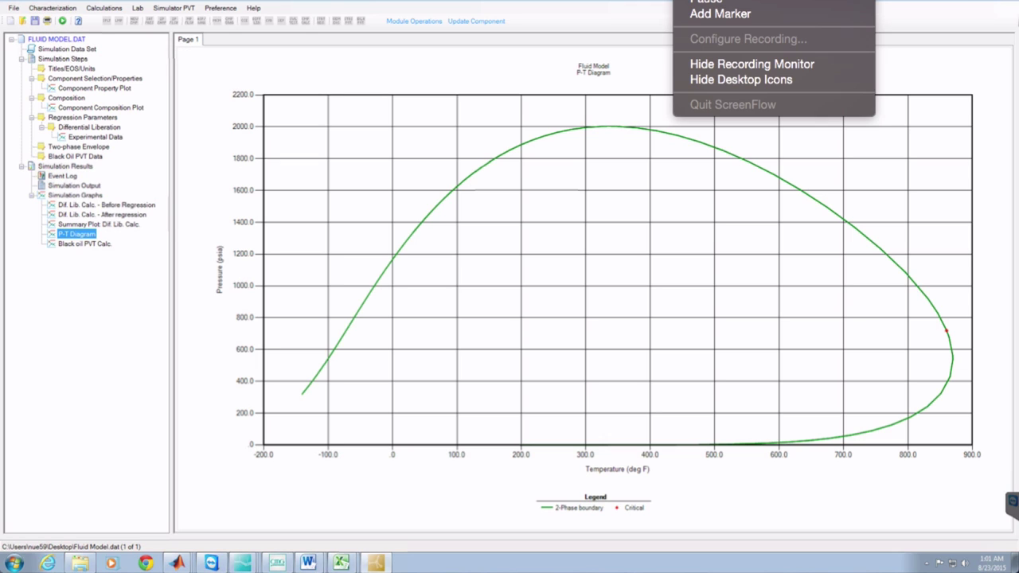